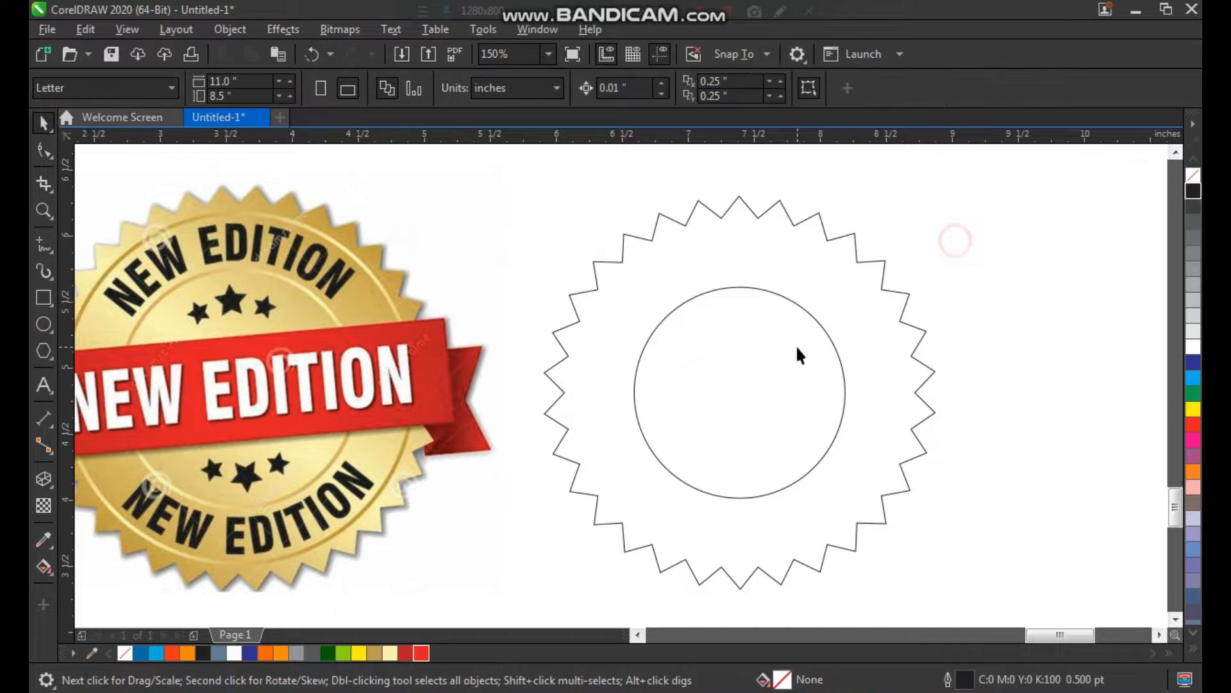
Enlarge the inner circle to about 2.48 in across and fill the 30-sided starburst with gold C27 M36 Y80 K2.
drag(855, 275, 617, 474)
click(819, 224)
key(F3)
key(F2)
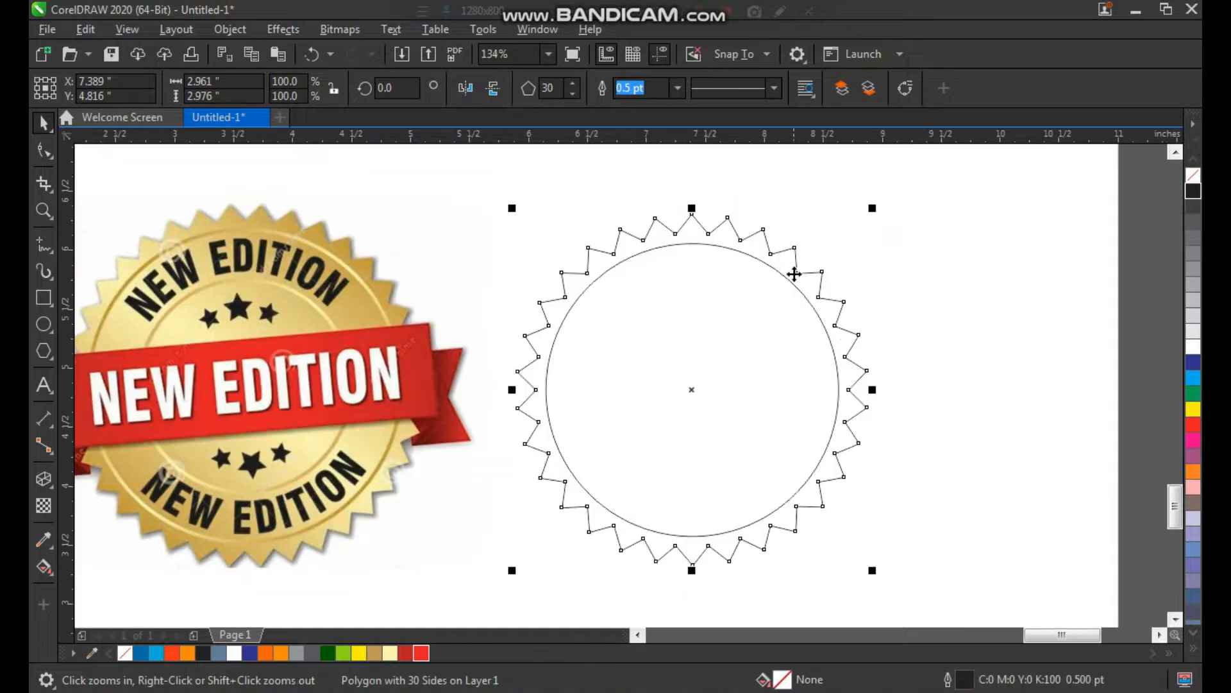
drag(753, 237, 781, 229)
key(ctrl+z)
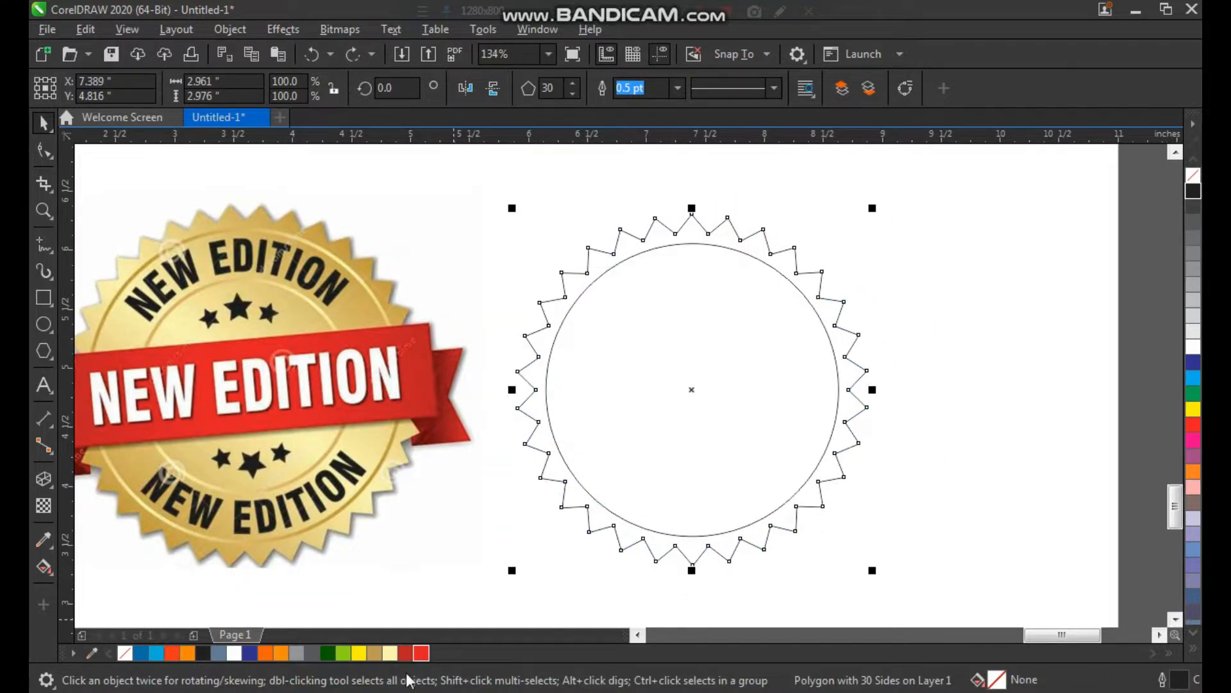
click(374, 653)
mouse_move(695, 236)
mouse_down()
mouse_move(681, 208)
mouse_move(711, 225)
mouse_up()
key(ctrl+z)
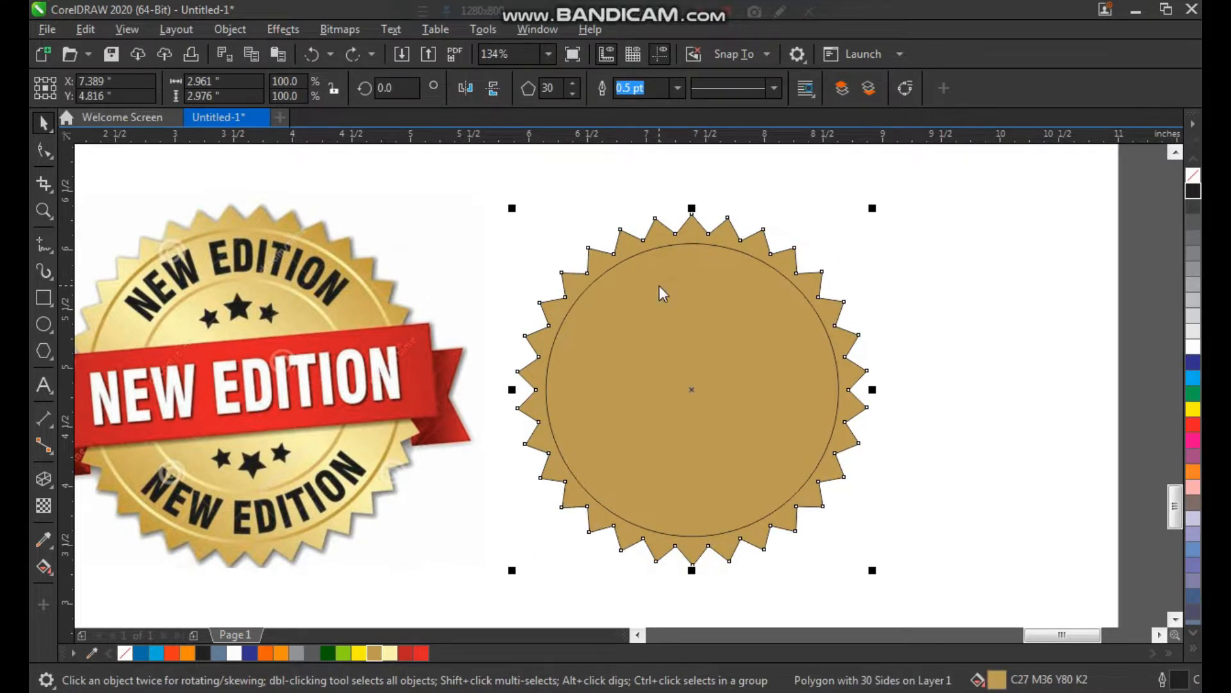
Apply a fountain fill to the starburst, with its end color sampled from the reference badge's golden edge.
key(F11)
drag(669, 98, 866, 64)
click(778, 392)
click(674, 421)
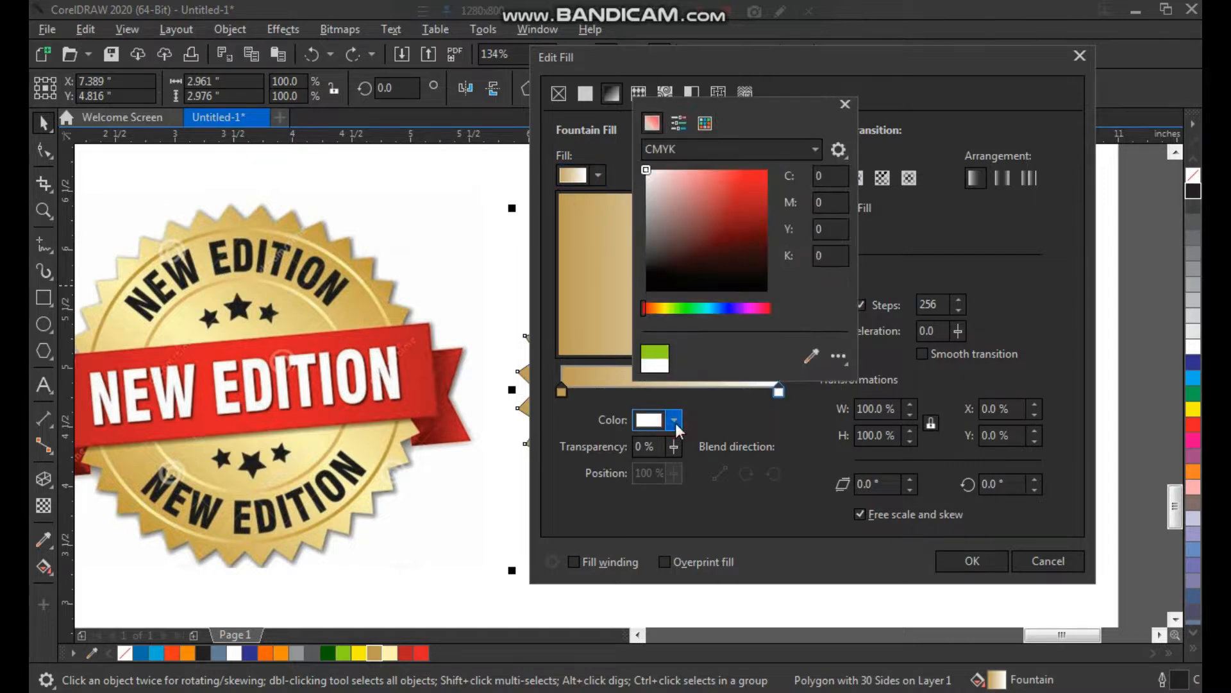
click(810, 356)
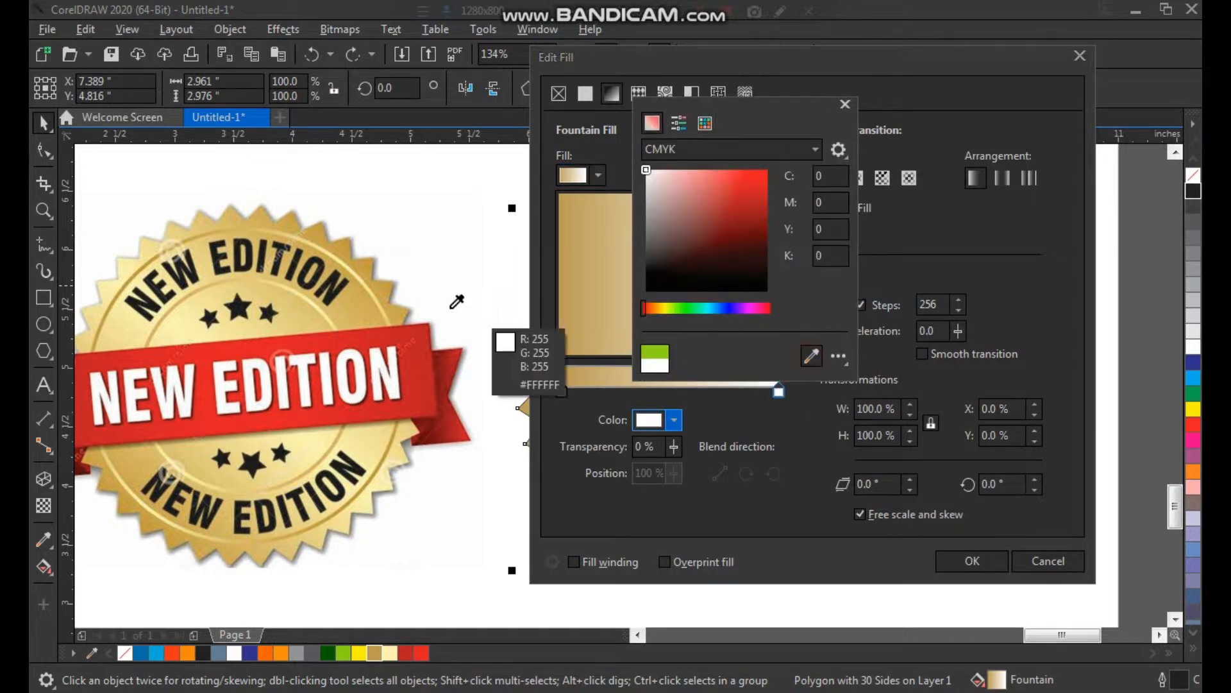
click(346, 245)
click(697, 408)
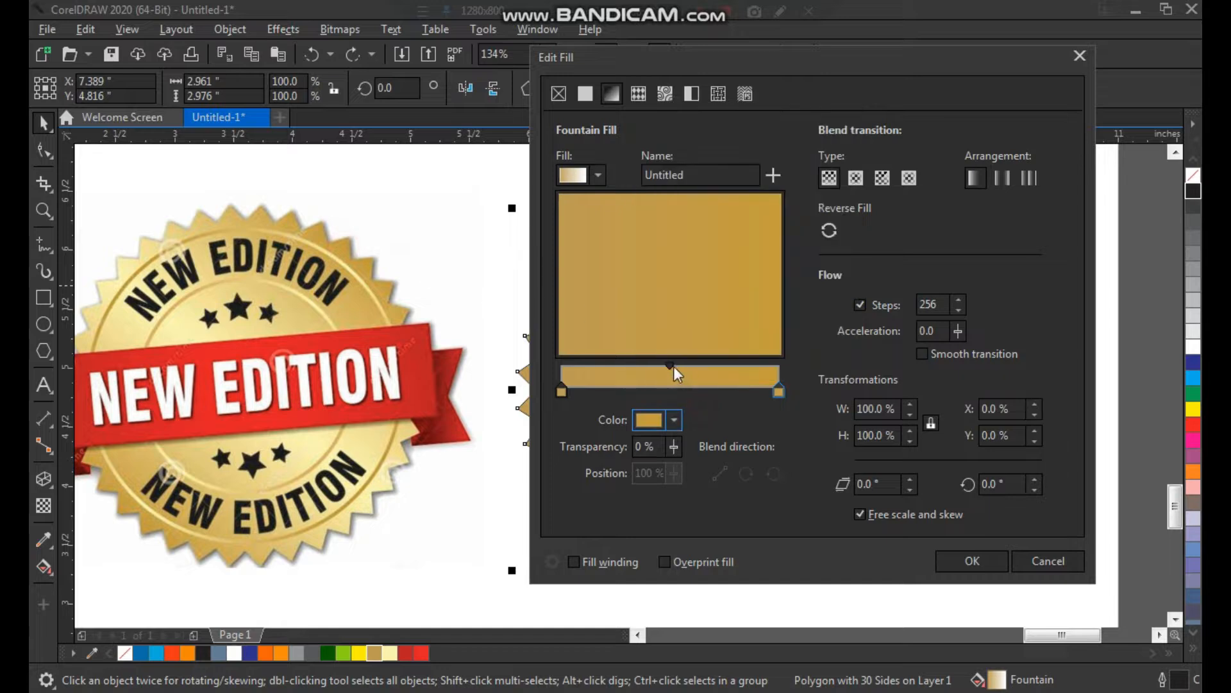
Add a gradient stop at 48% and give it the pale yellow sampled from the reference badge, C4 M0 Y39 K0.
double_click(667, 389)
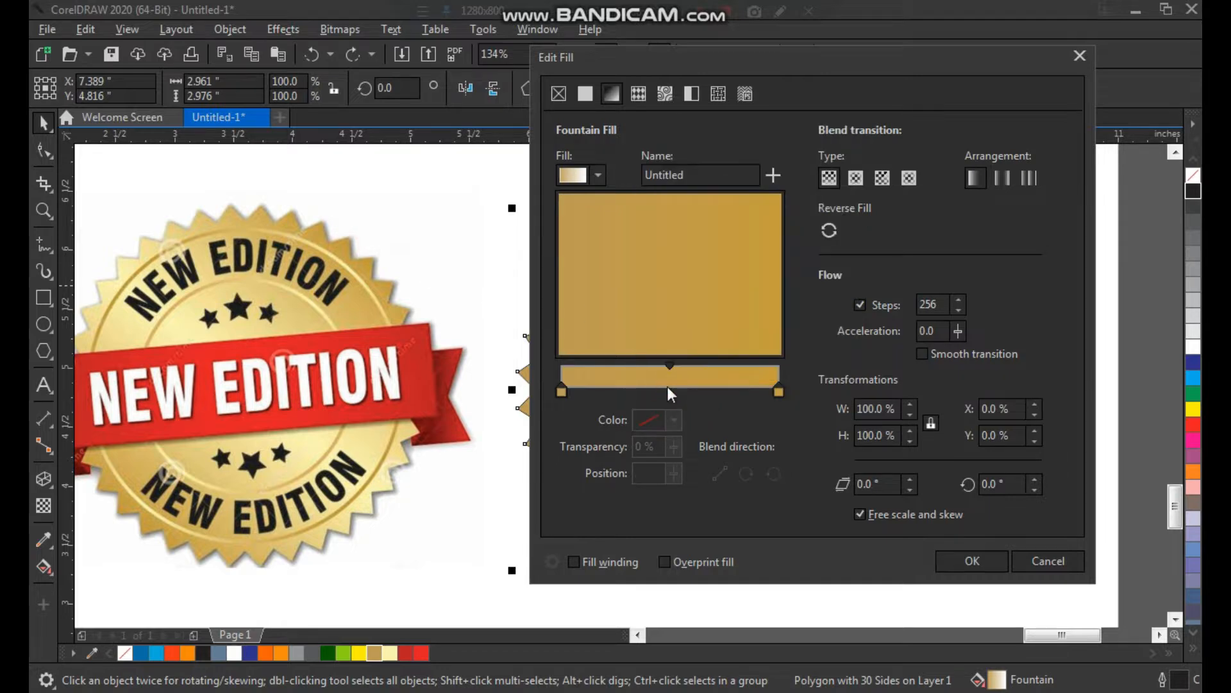
click(669, 421)
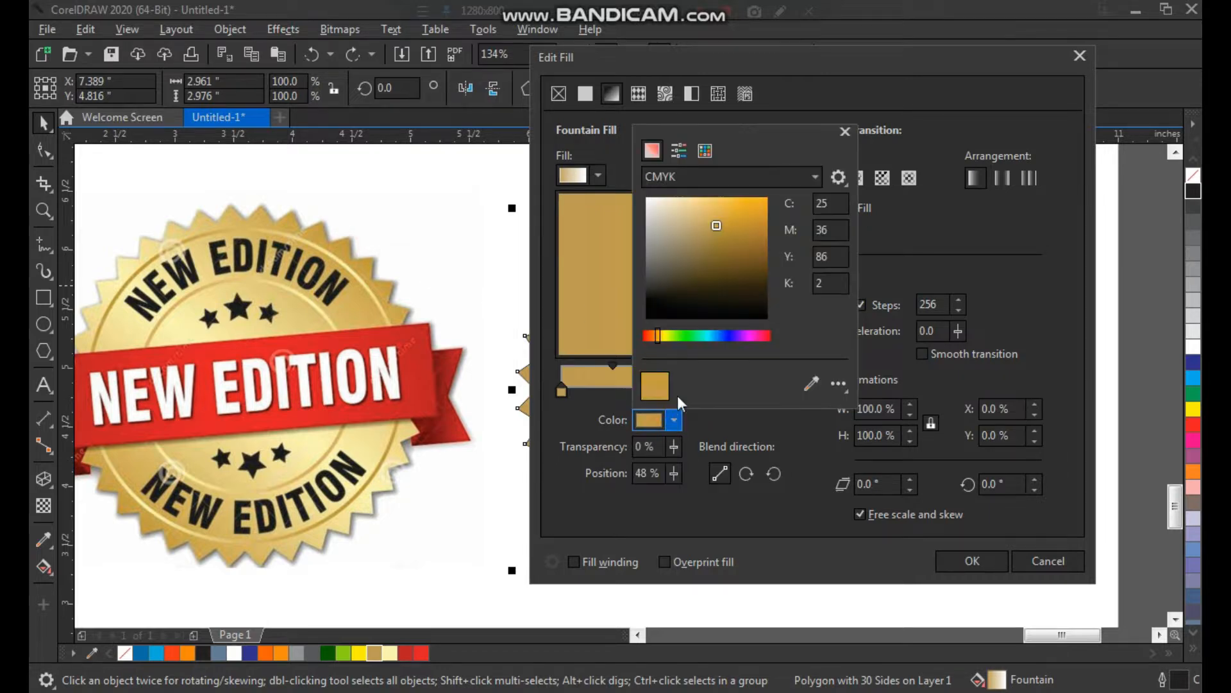
click(809, 384)
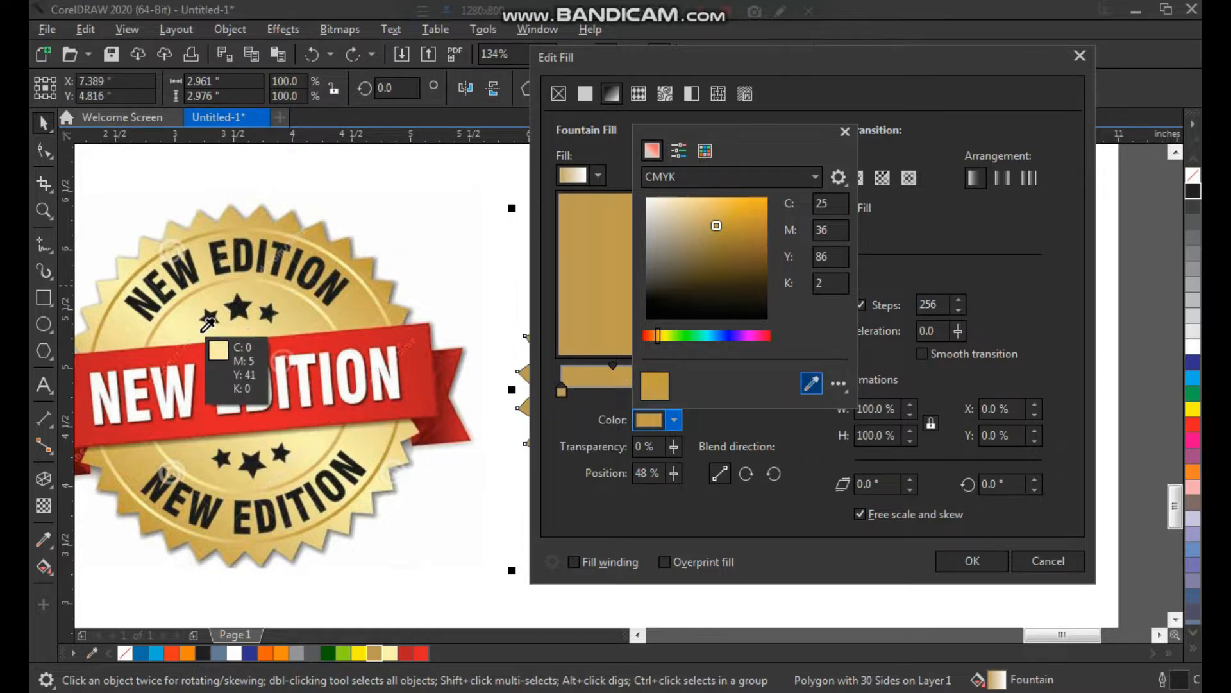
click(189, 331)
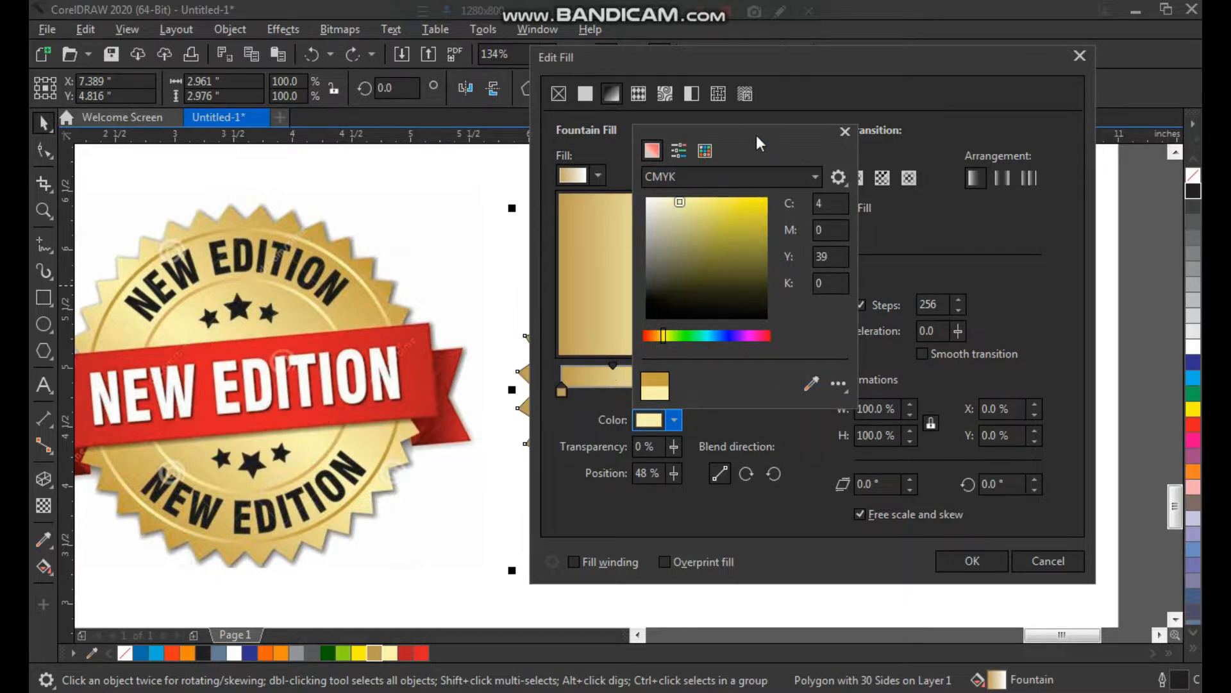
click(798, 432)
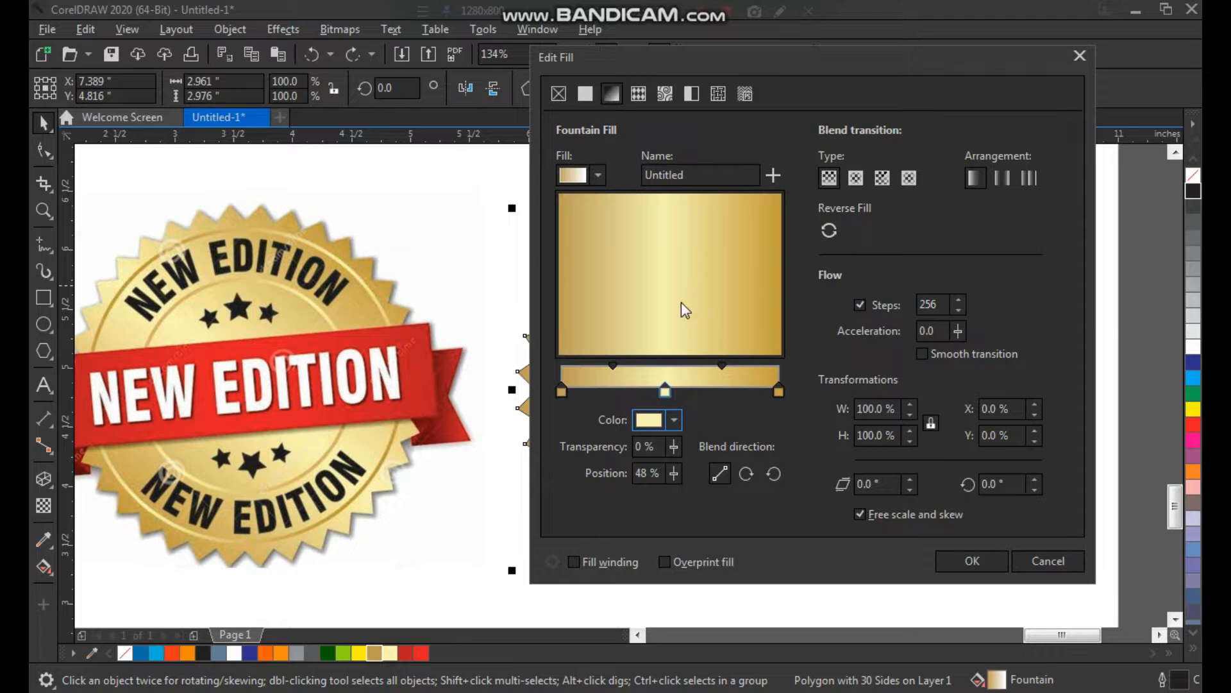
Set the gradient's start color to C24 M36 Y95 K2, sampled from the reference badge's golden edge.
click(560, 394)
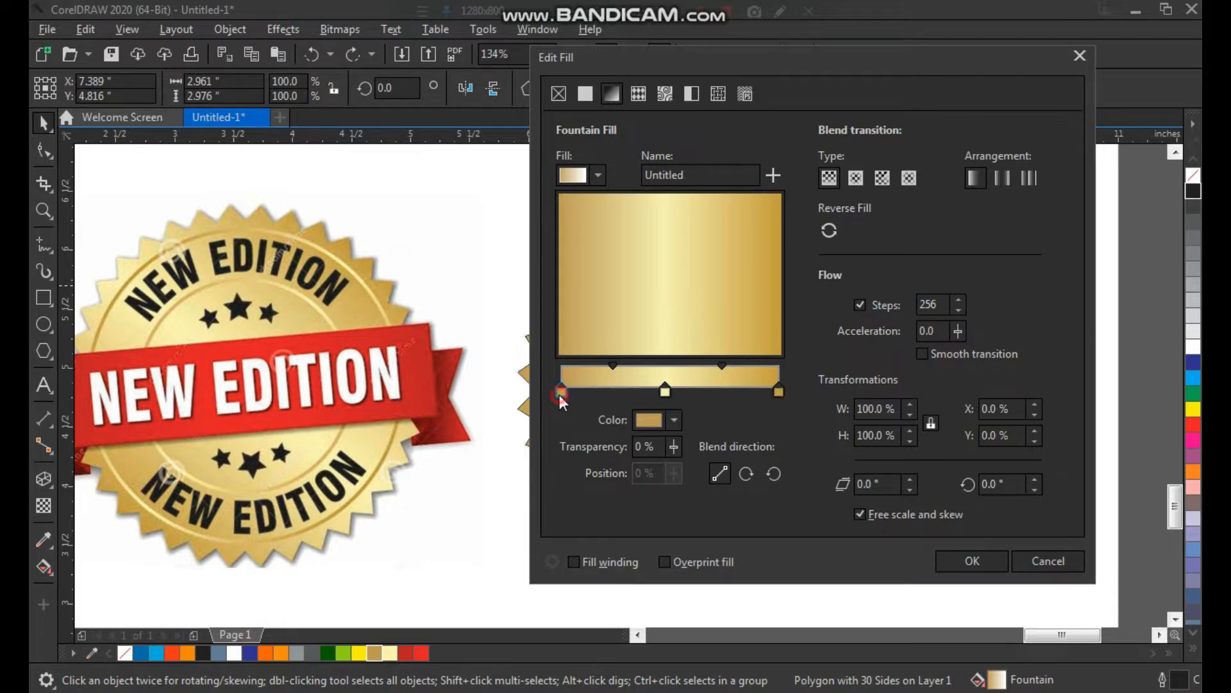
click(675, 420)
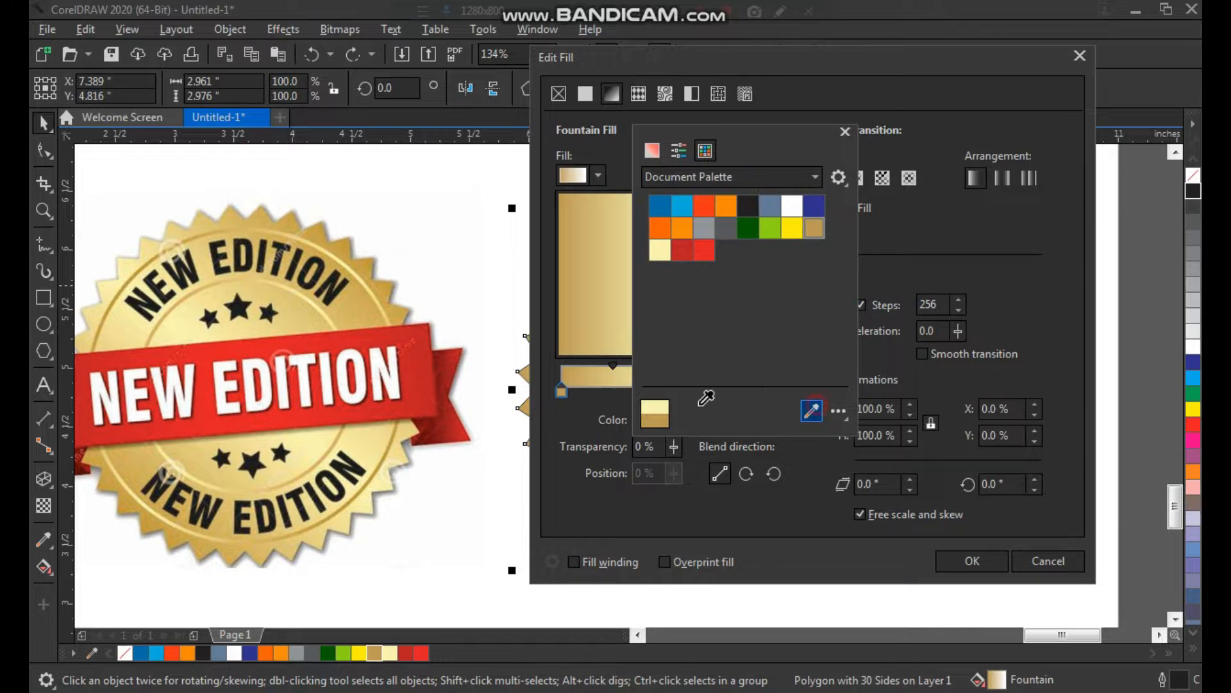
click(346, 243)
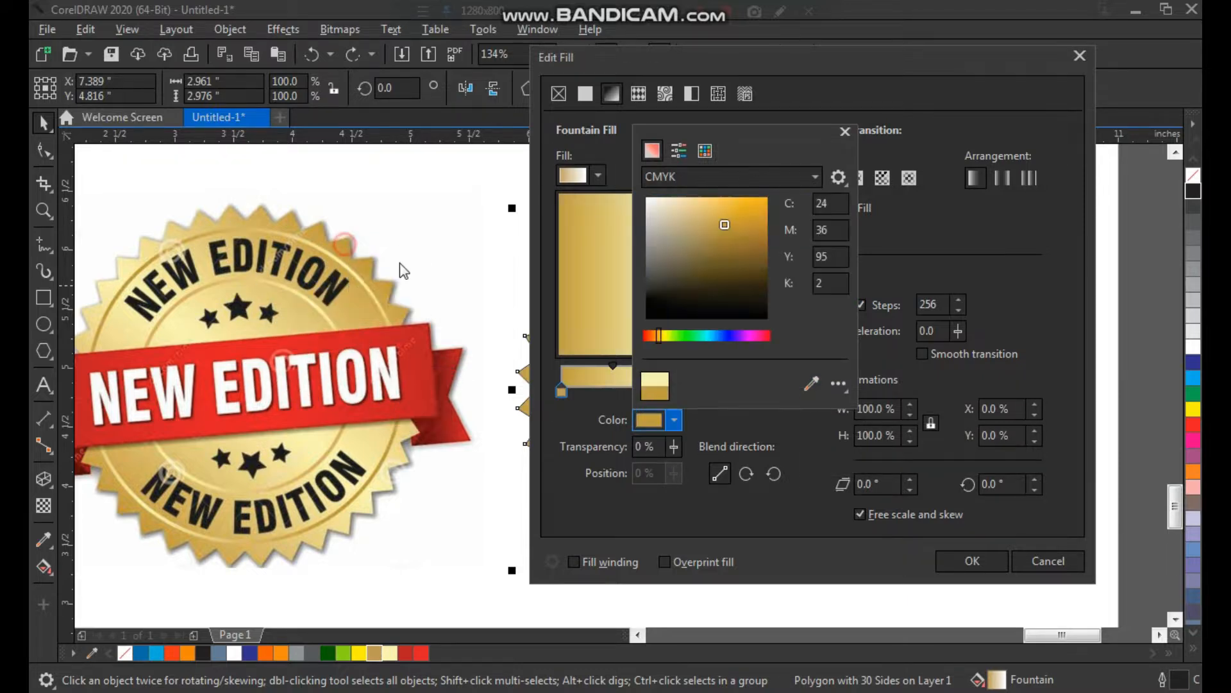
click(795, 436)
Rotate the starburst's gradient to 218.5° and apply the fill.
click(683, 278)
drag(684, 279, 579, 328)
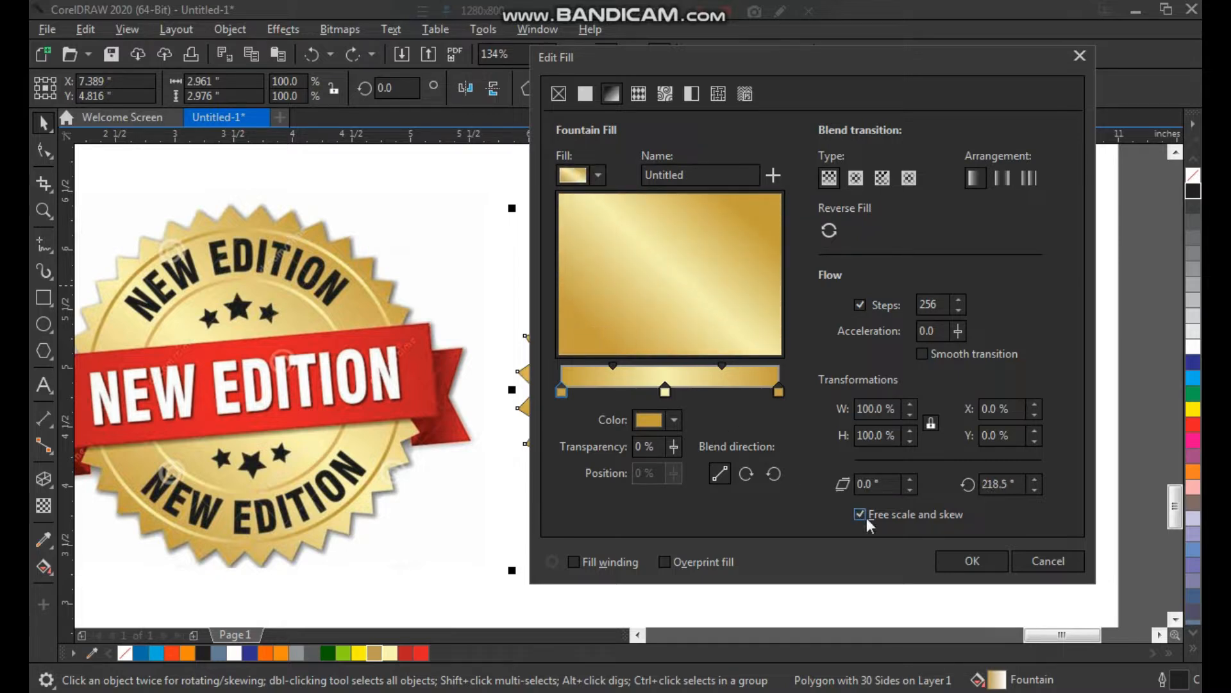
click(965, 562)
Remove the outline from the gradient-filled starburst.
key(z)
drag(889, 192, 456, 554)
key(space)
click(753, 234)
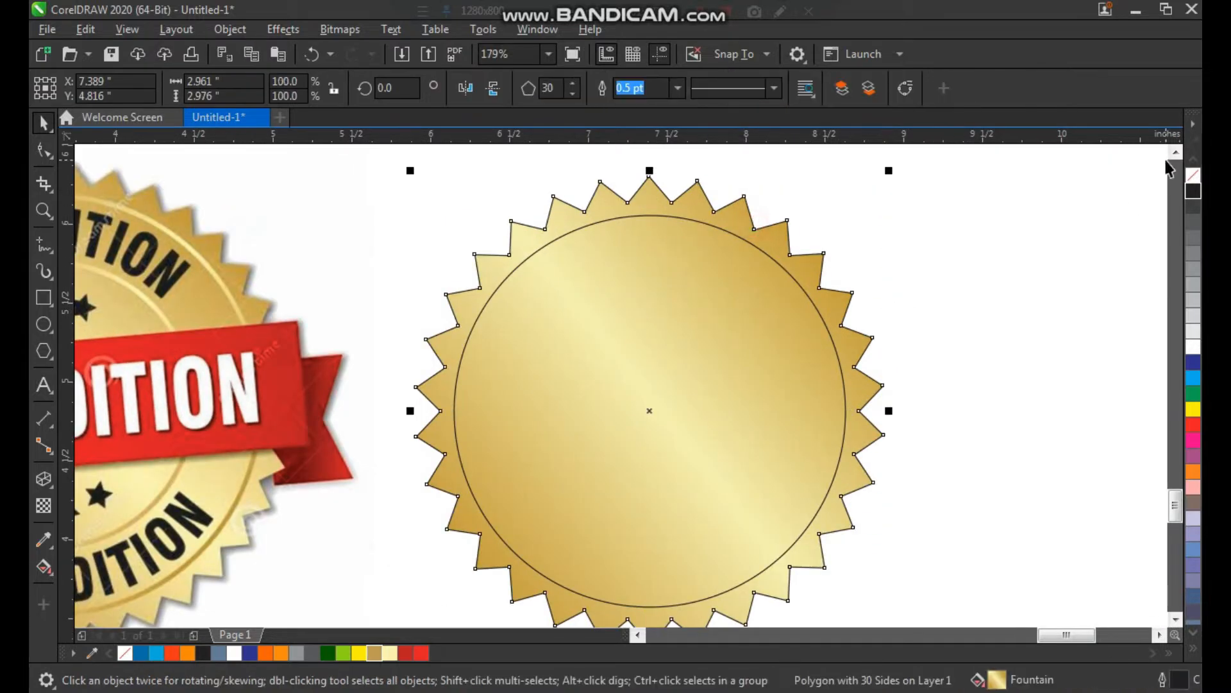
right_click(1192, 176)
click(1061, 223)
Set the circle's outline width to 2.0 pt.
click(729, 268)
key(F2)
drag(806, 179, 528, 355)
click(817, 90)
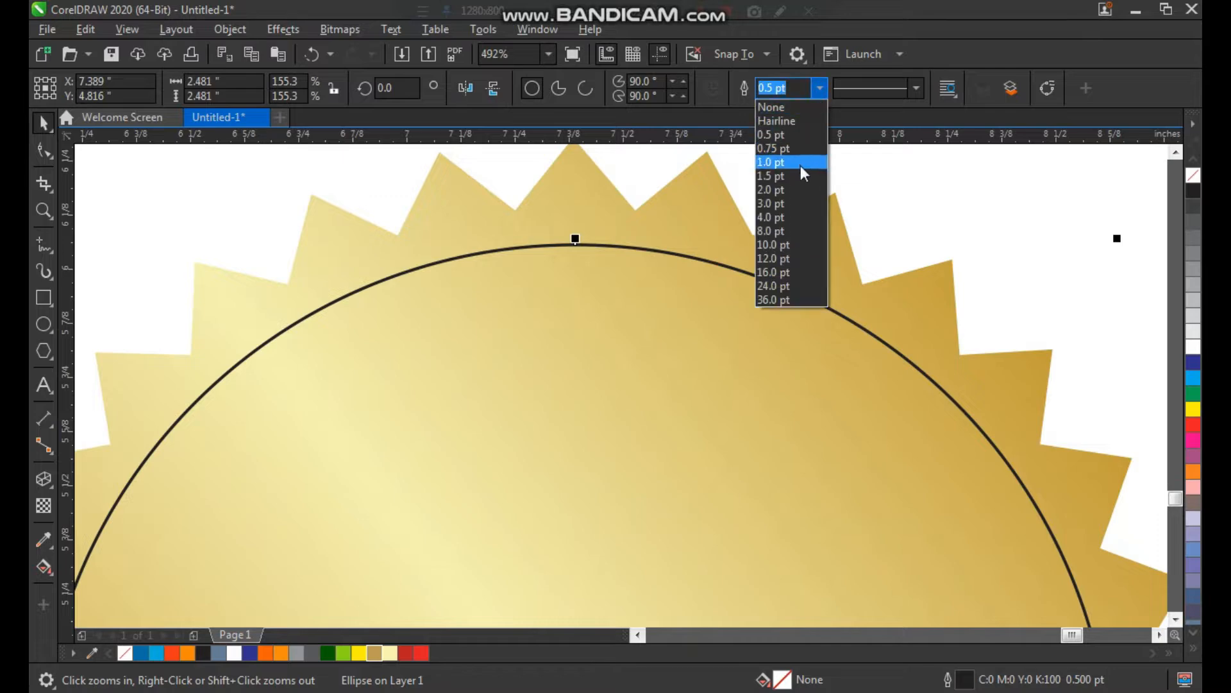
click(797, 188)
Create a smaller concentric copy of the circle, about 1.71 in across, inside the seal.
scroll(690, 261, down, 2)
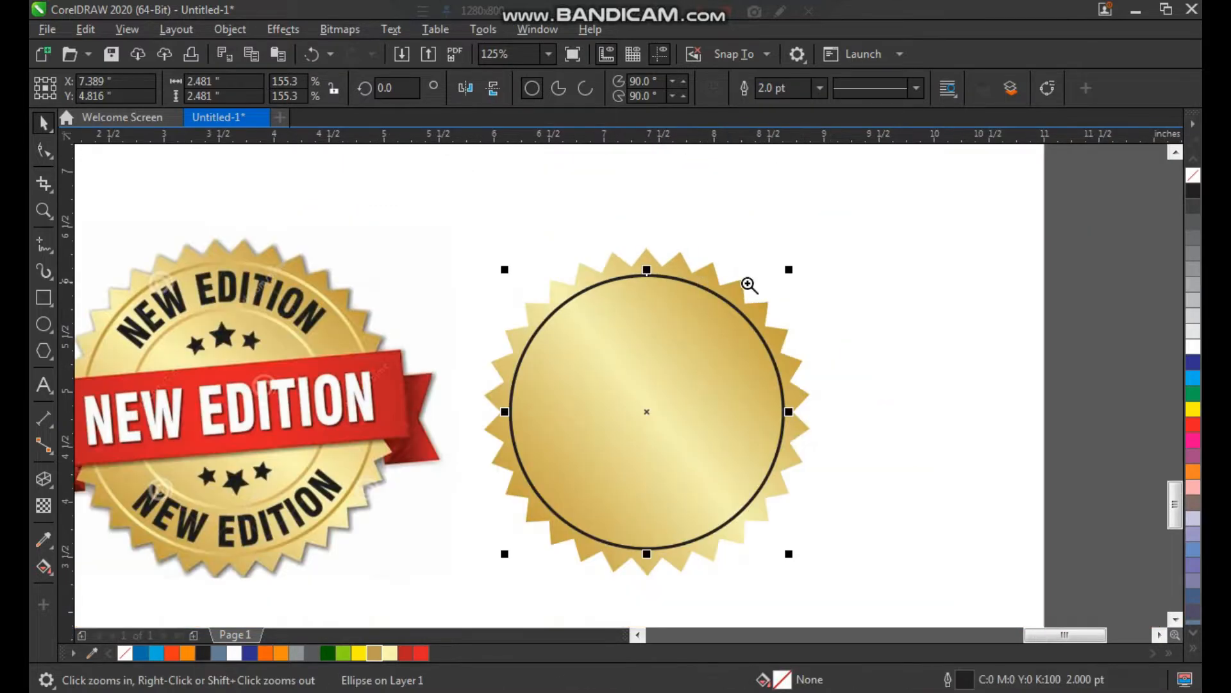
drag(634, 345, 134, 607)
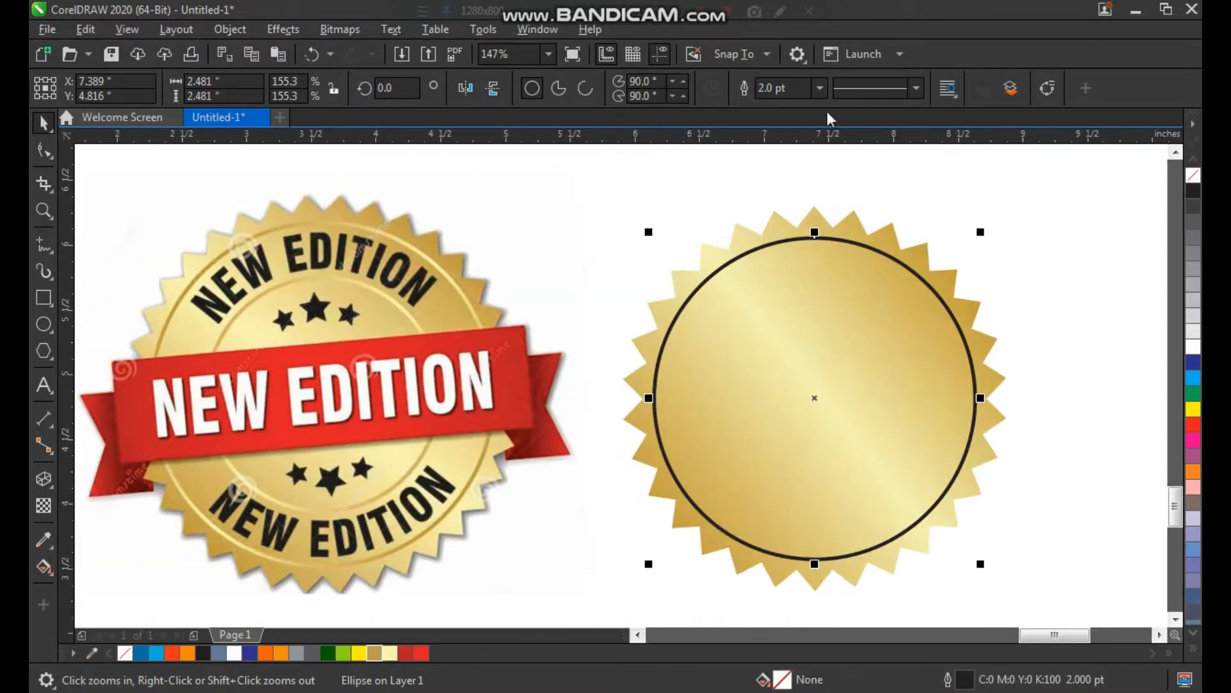
drag(633, 206, 1012, 568)
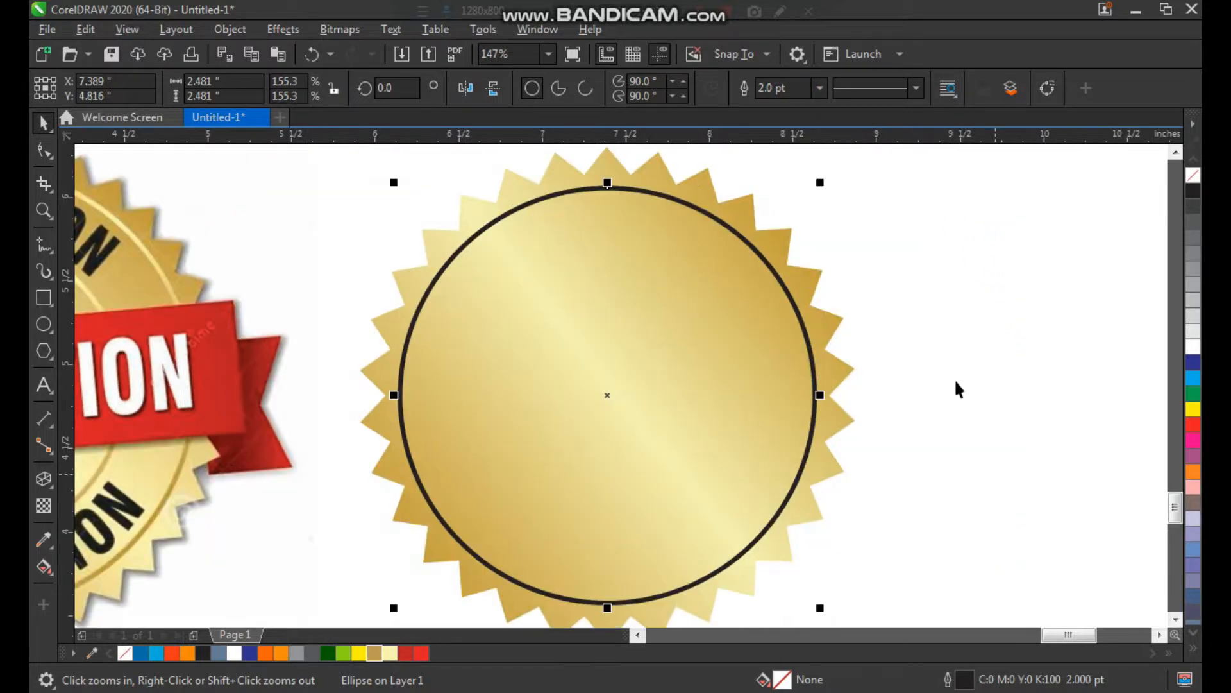
drag(820, 182, 794, 244)
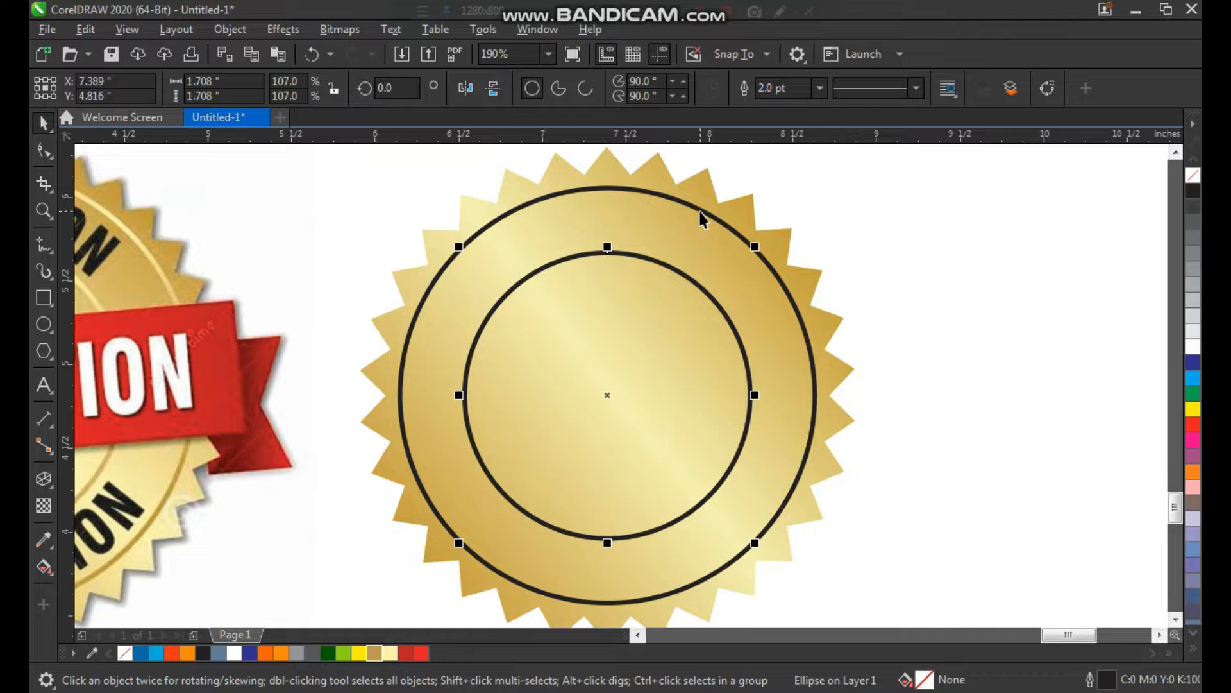
shift+click(699, 210)
click(565, 89)
key(F2)
drag(801, 186, 555, 377)
key(ctrl+z)
scroll(754, 294, down, 2)
click(902, 269)
drag(626, 399, 586, 392)
key(ctrl+z)
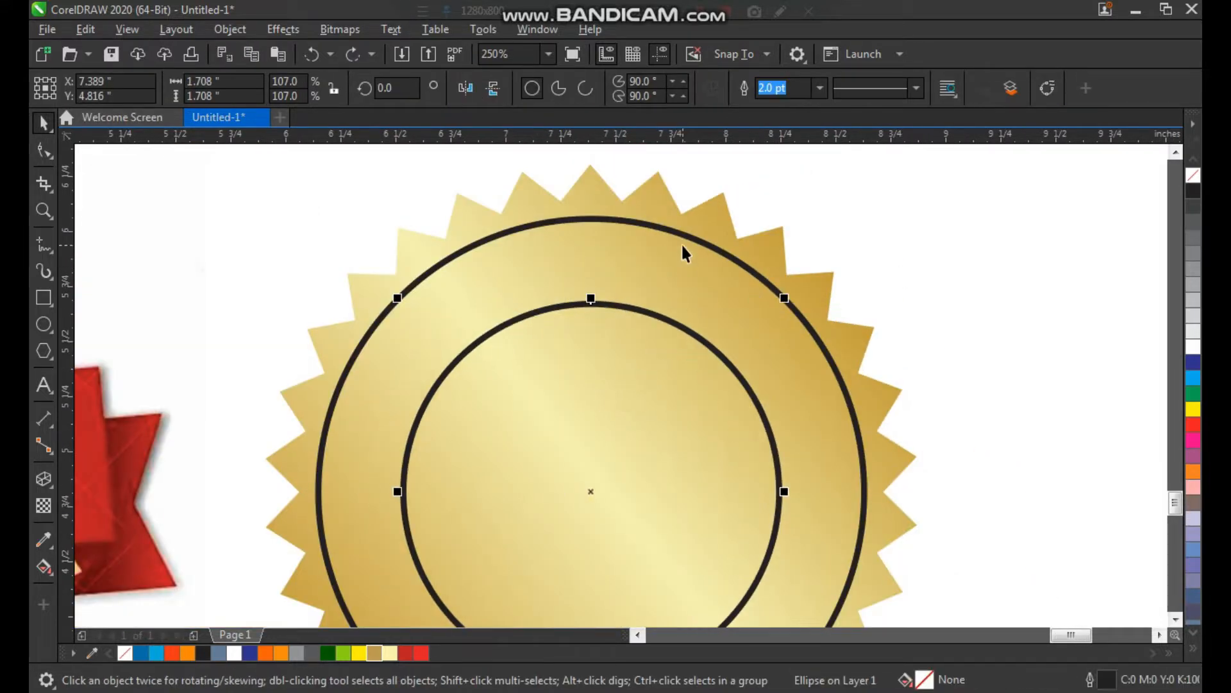
Convert the outer circle's outline to an object.
click(681, 233)
key(F2)
drag(804, 199, 476, 438)
drag(638, 375, 658, 384)
key(ctrl+z)
drag(650, 199, 667, 206)
key(ctrl+z)
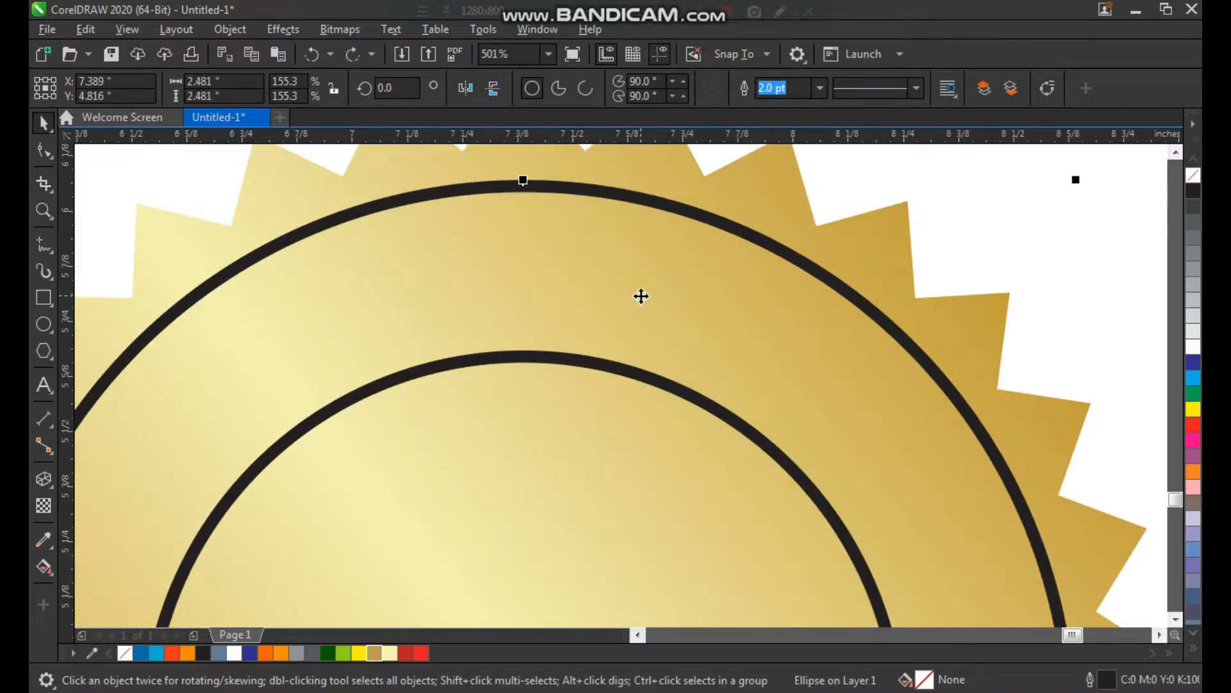
scroll(642, 299, down, 1)
key(F2)
drag(767, 183, 443, 440)
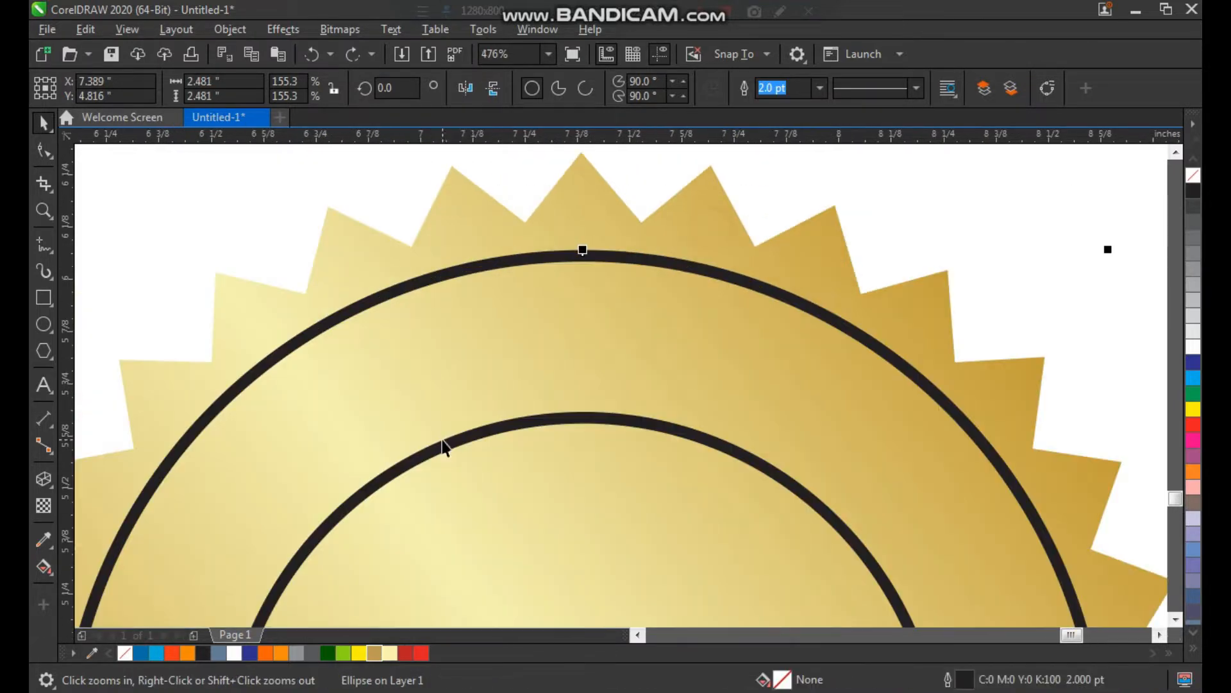
click(230, 29)
click(447, 530)
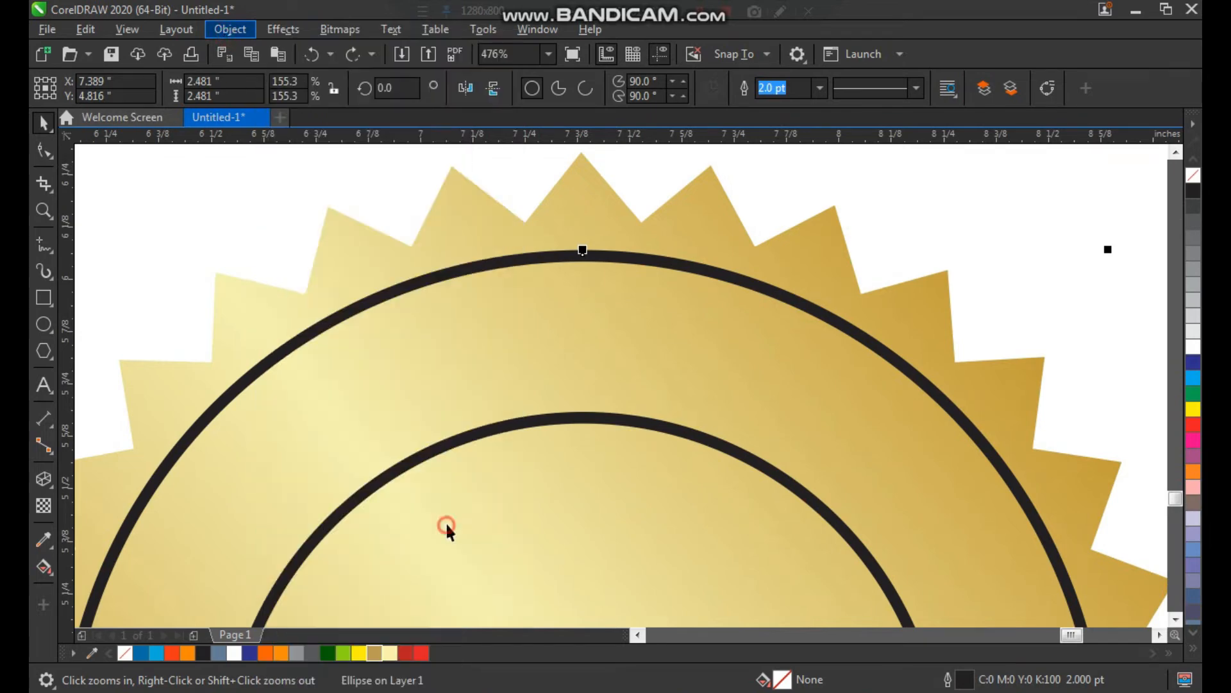
Convert the inner circle's outline to an object.
click(596, 417)
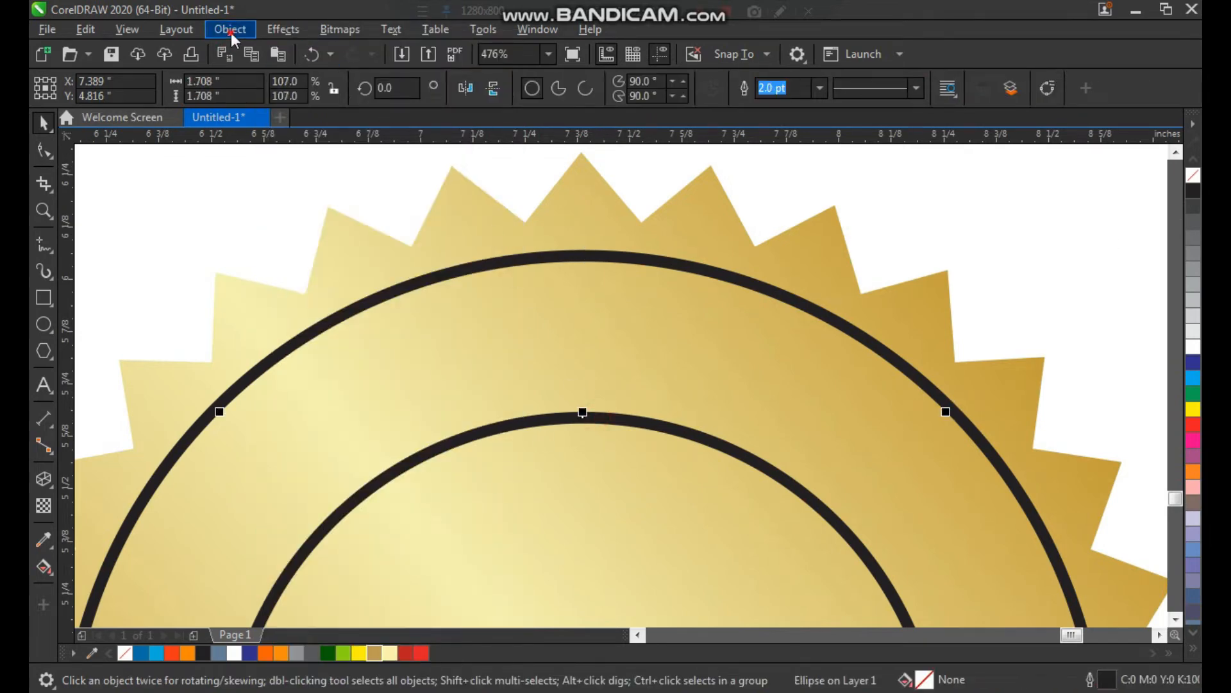
click(229, 29)
click(440, 527)
Copy only the fill property from the starburst onto both ring objects.
click(596, 256)
shift+click(609, 421)
scroll(635, 357, down, 3)
key(z)
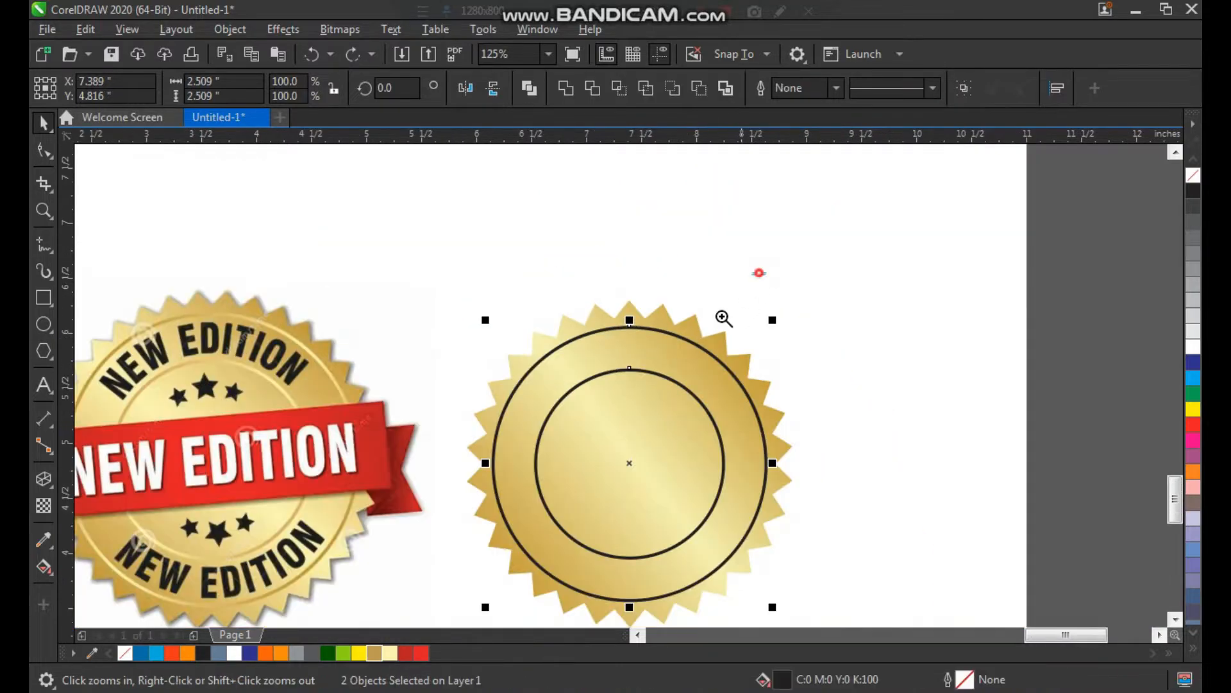
scroll(482, 568, up, 1)
click(86, 28)
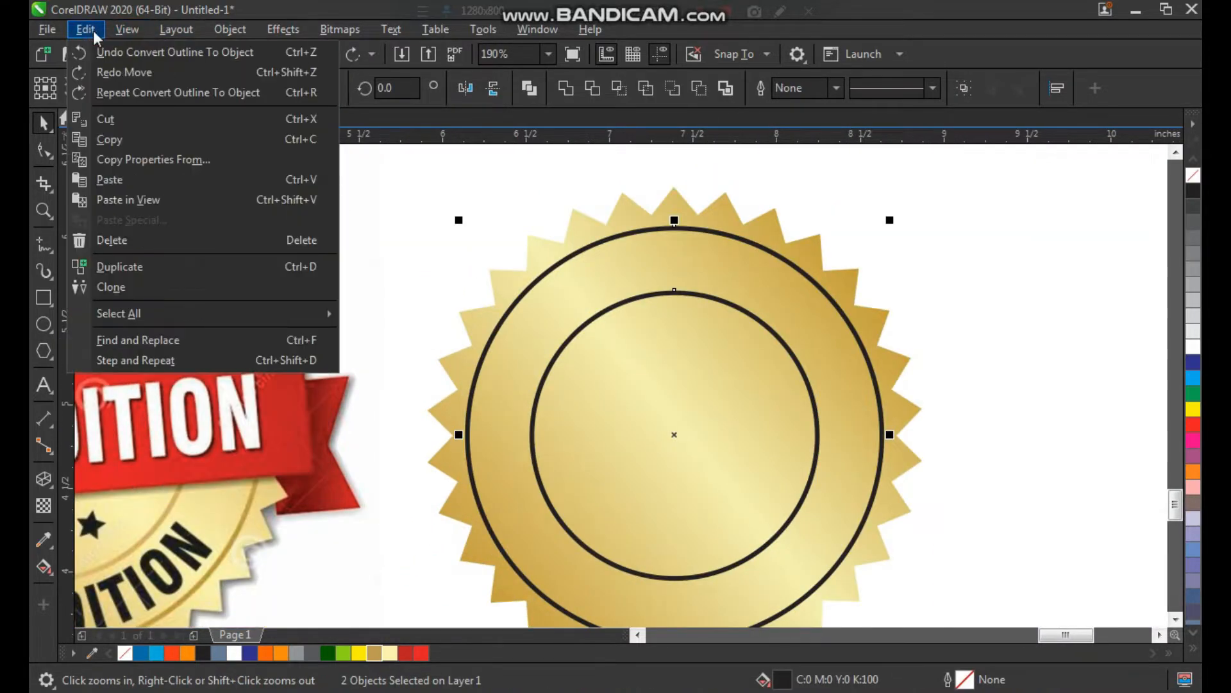
click(156, 156)
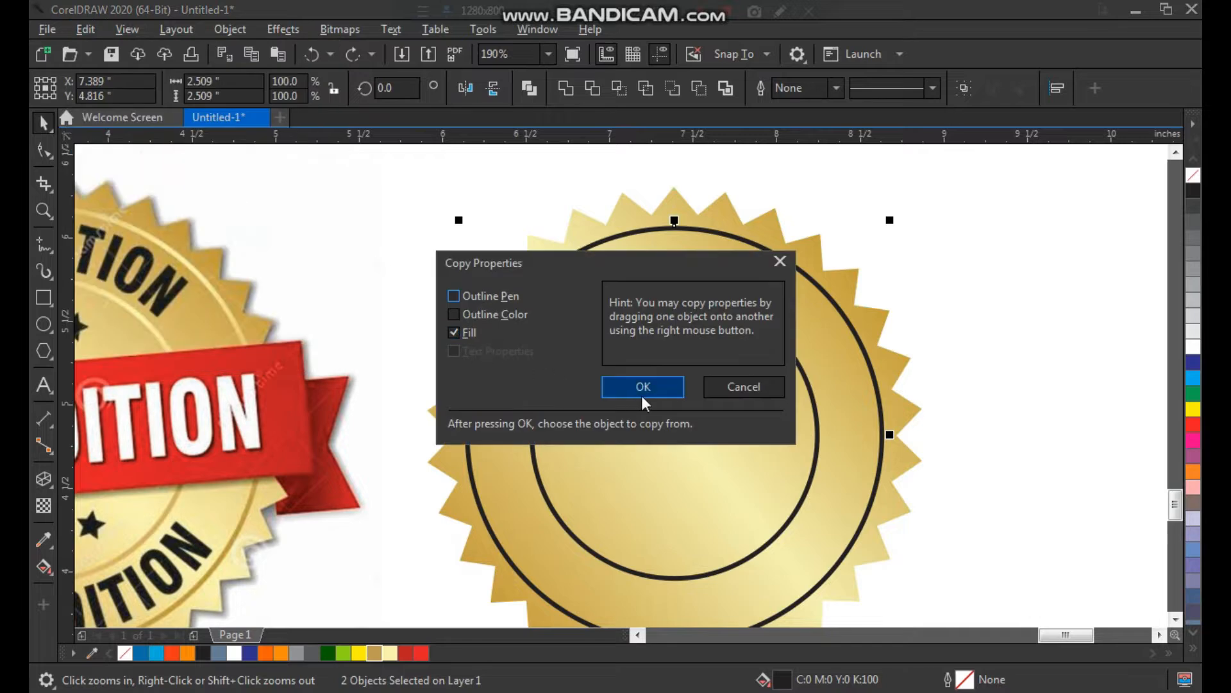
click(643, 387)
click(634, 210)
Rotate the fountain fill of both rings to 312.4° so they contrast with the starburst.
scroll(606, 295, down, 2)
key(F2)
drag(474, 216, 774, 495)
key(F11)
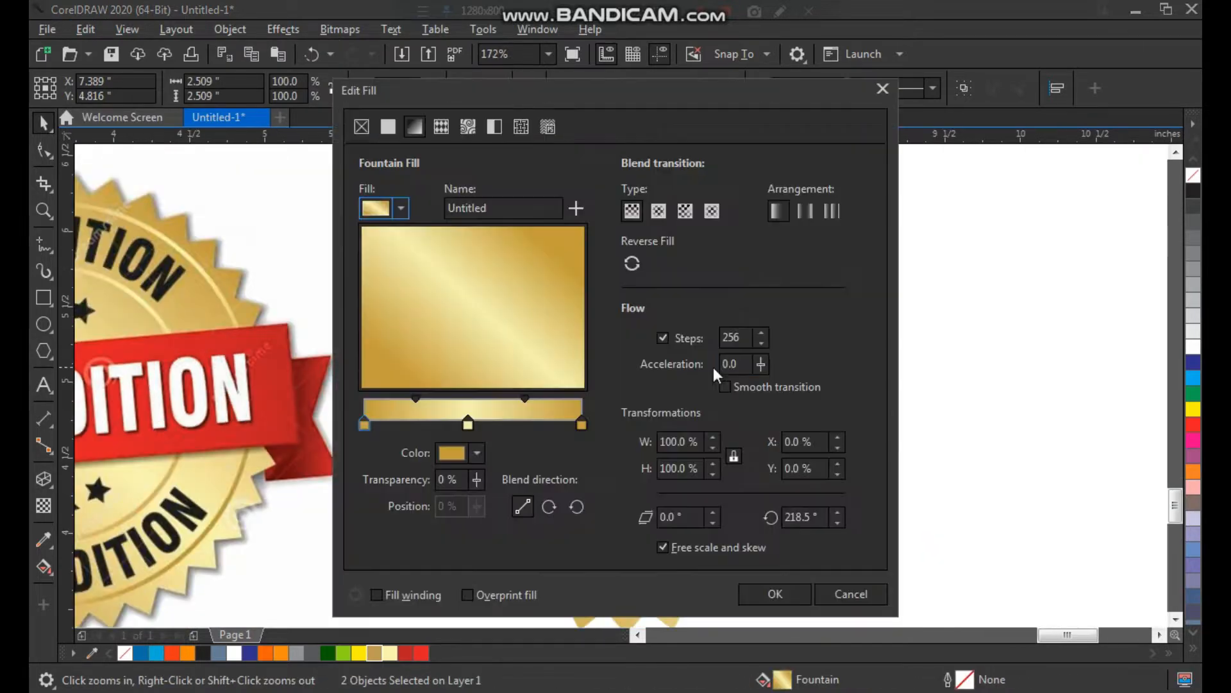
drag(622, 91, 930, 68)
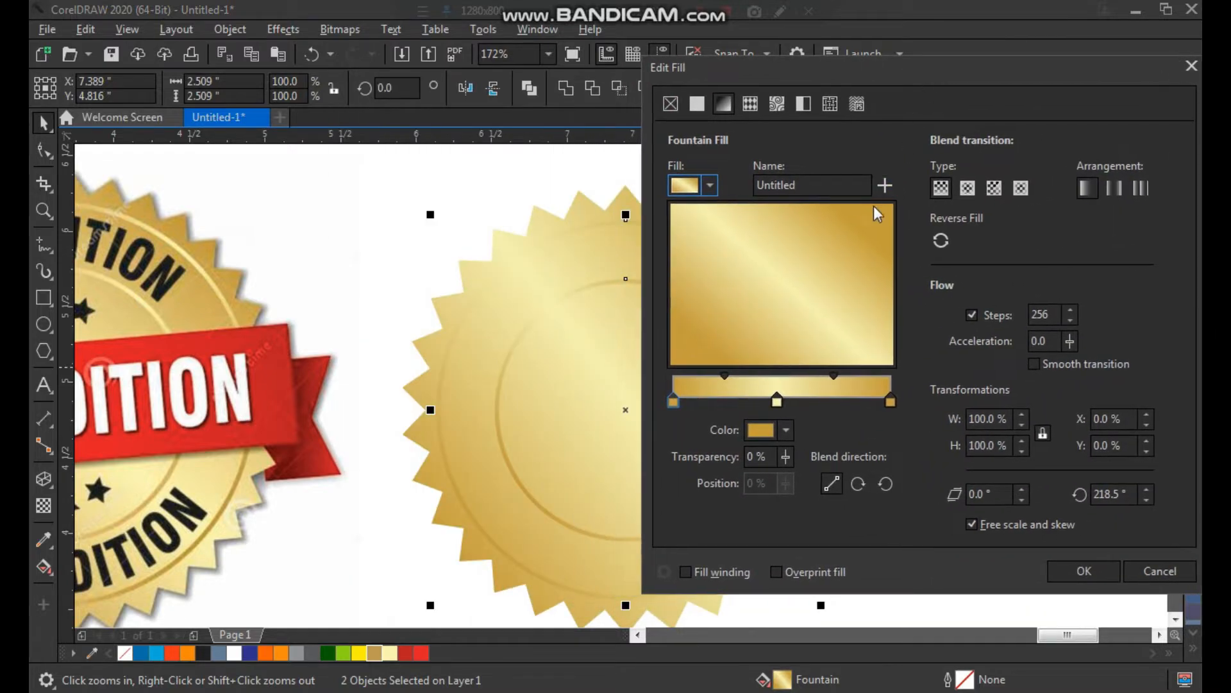
click(862, 231)
drag(862, 232, 833, 326)
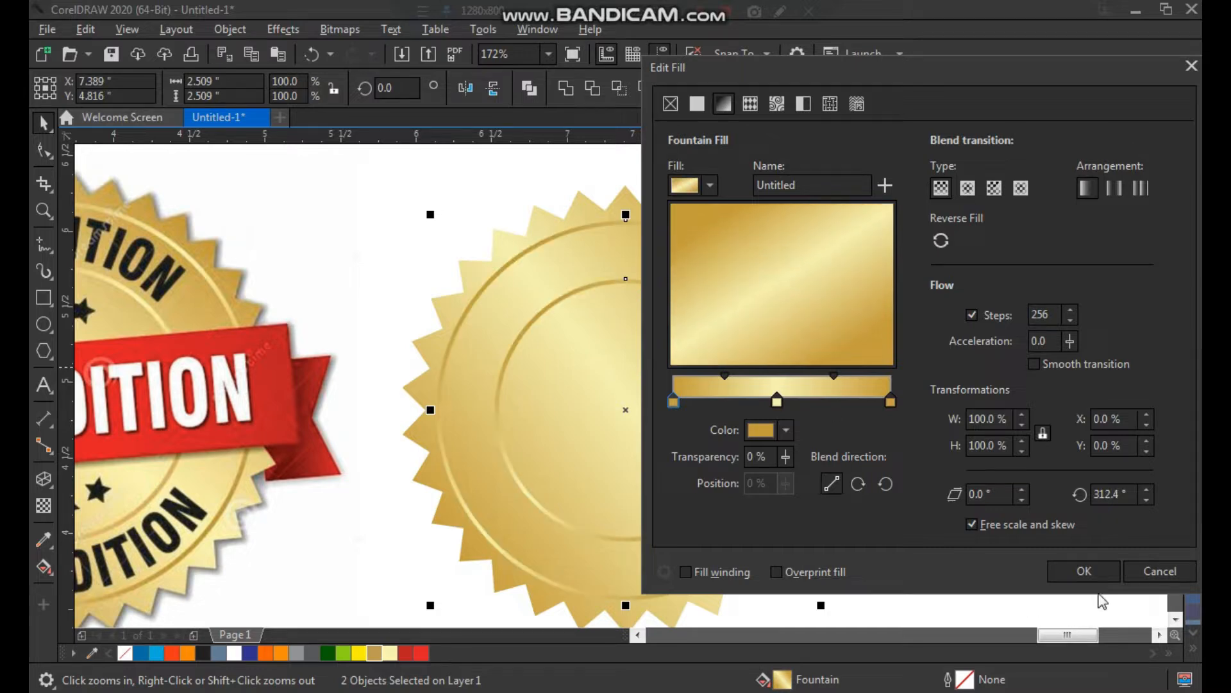
click(1090, 571)
Inspect the ring gradients up close and compare the gold seal with the reference badge.
click(946, 329)
key(F3)
key(F2)
drag(841, 226, 546, 420)
click(607, 547)
key(F3)
drag(328, 212, 684, 529)
click(540, 542)
key(F2)
drag(354, 193, 972, 532)
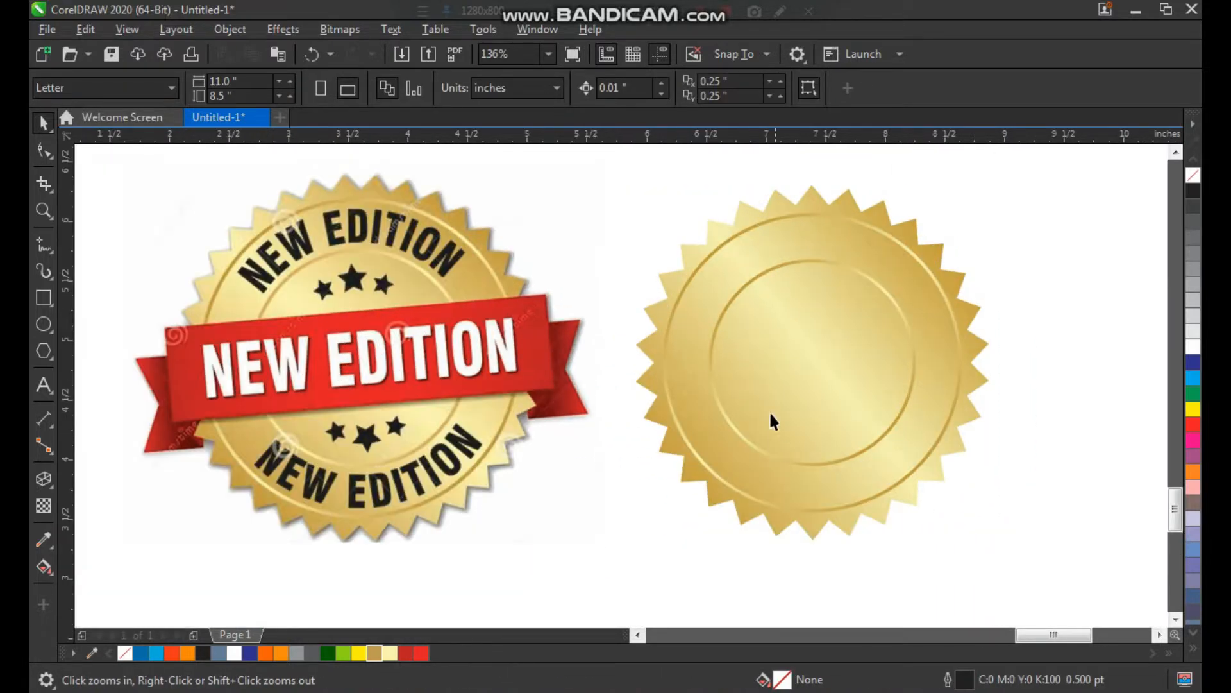
Draw a horizontal rectangle about 3.39 by 0.76 in across the seal and center it on the starburst.
click(45, 297)
drag(614, 307, 1019, 396)
key(space)
shift+click(962, 414)
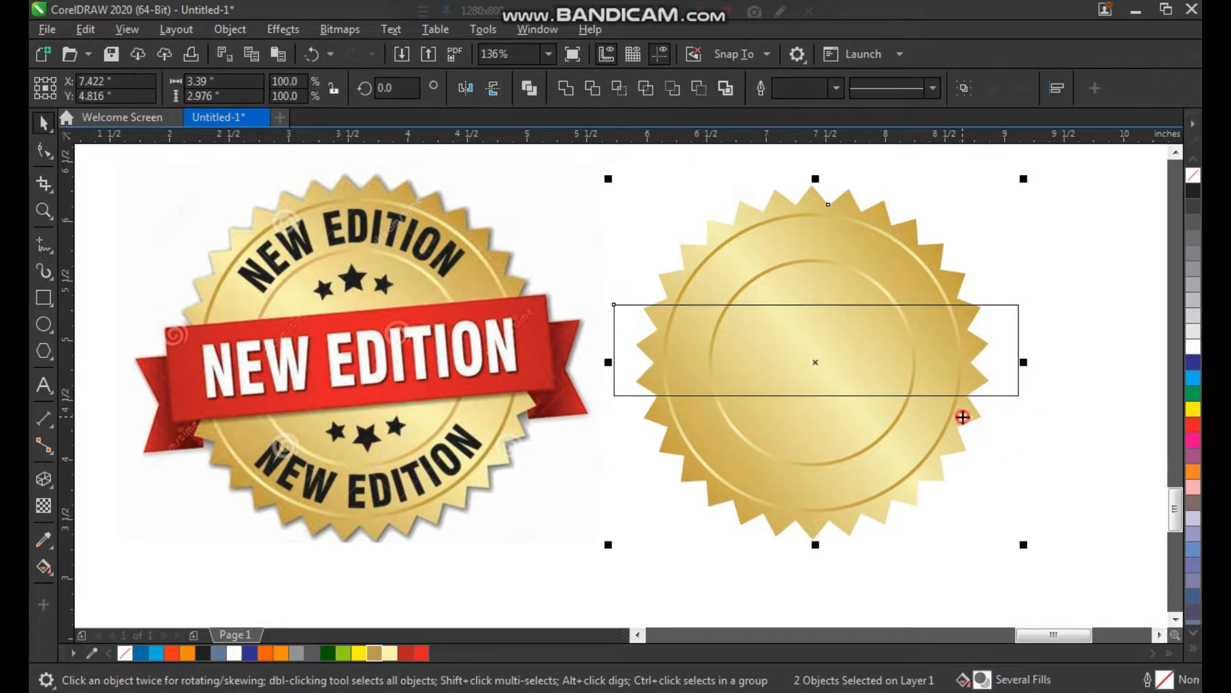
key(c)
key(e)
click(1048, 446)
click(1006, 349)
key(F2)
drag(1067, 268, 428, 503)
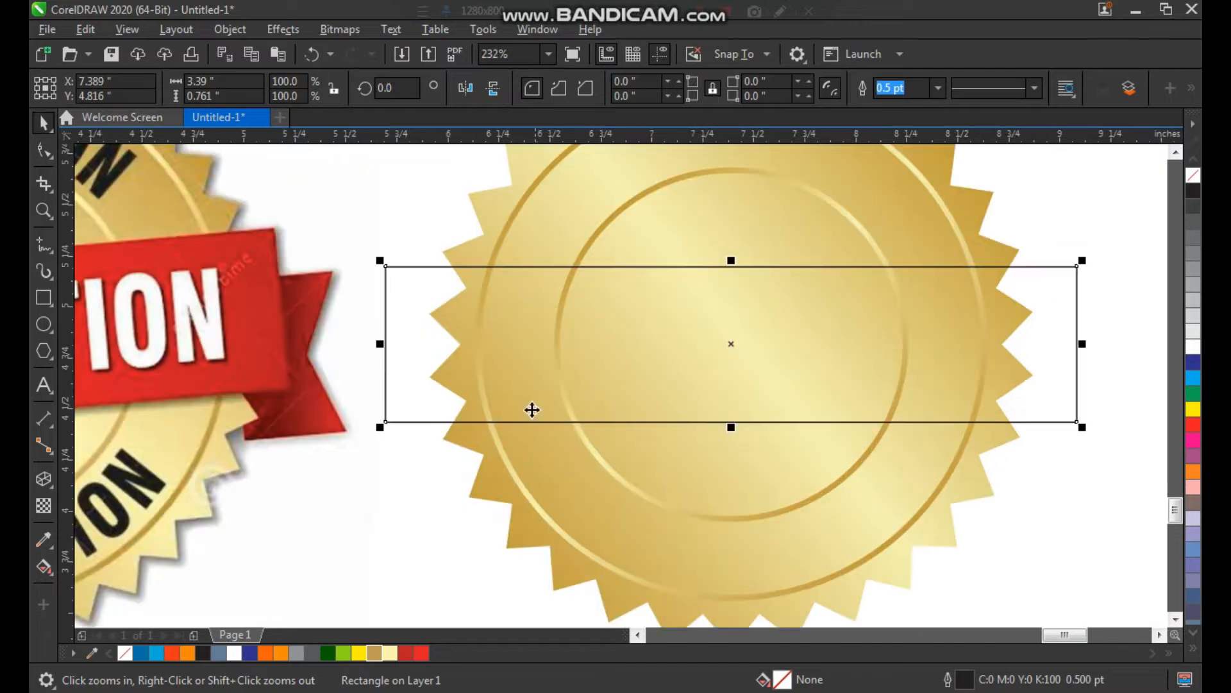
Narrow the banner rectangle symmetrically about its center to a width of about 3.15 in.
drag(382, 343, 431, 365)
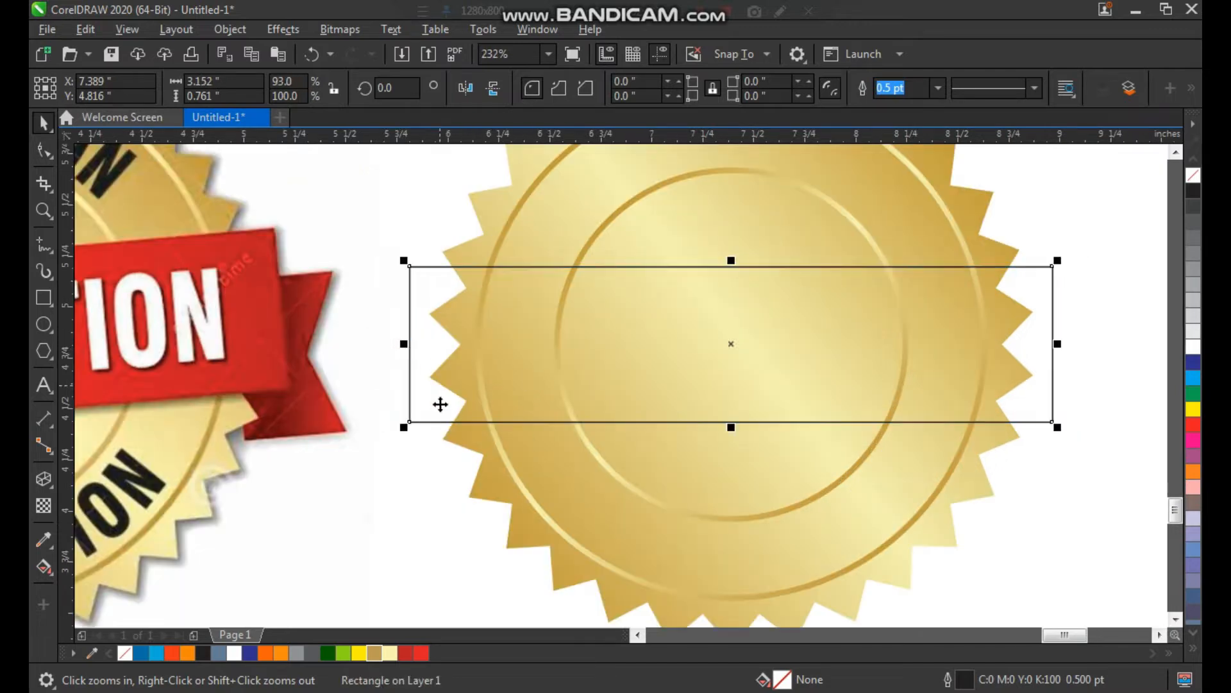
scroll(506, 407, down, 2)
click(842, 337)
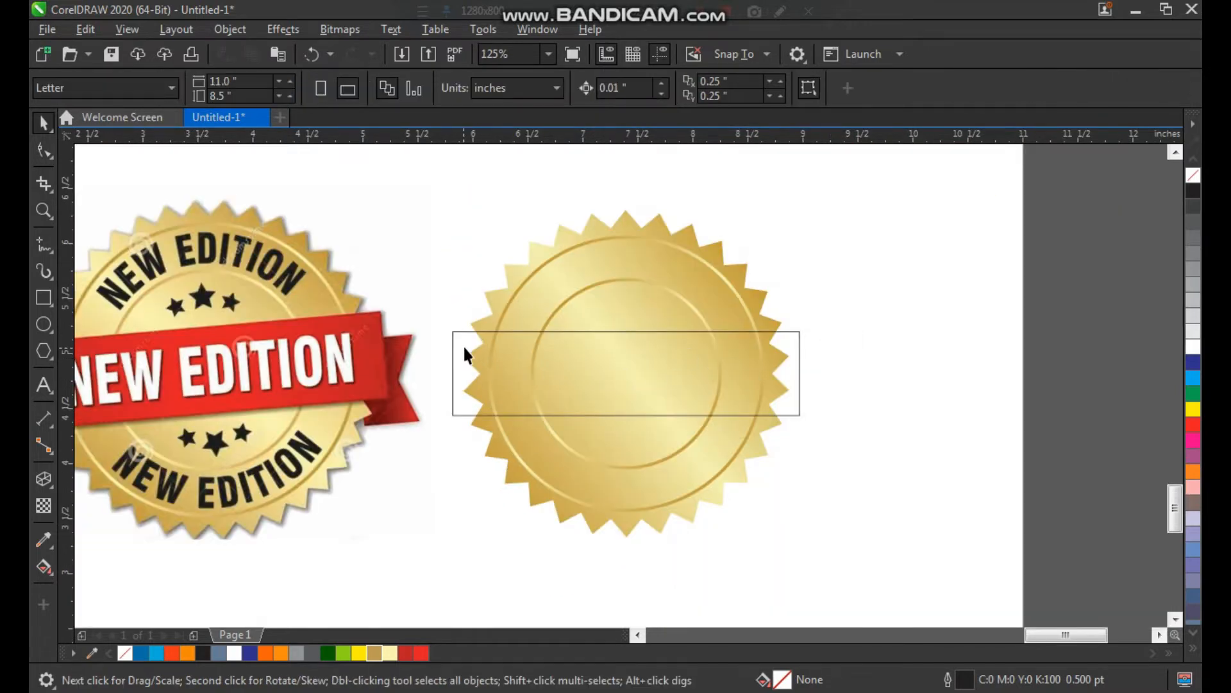
Make a narrow copy of the banner rectangle, about 0.45 by 0.76 in, offset outward and slightly down at its right end.
click(452, 372)
drag(446, 372, 761, 373)
drag(728, 308, 846, 476)
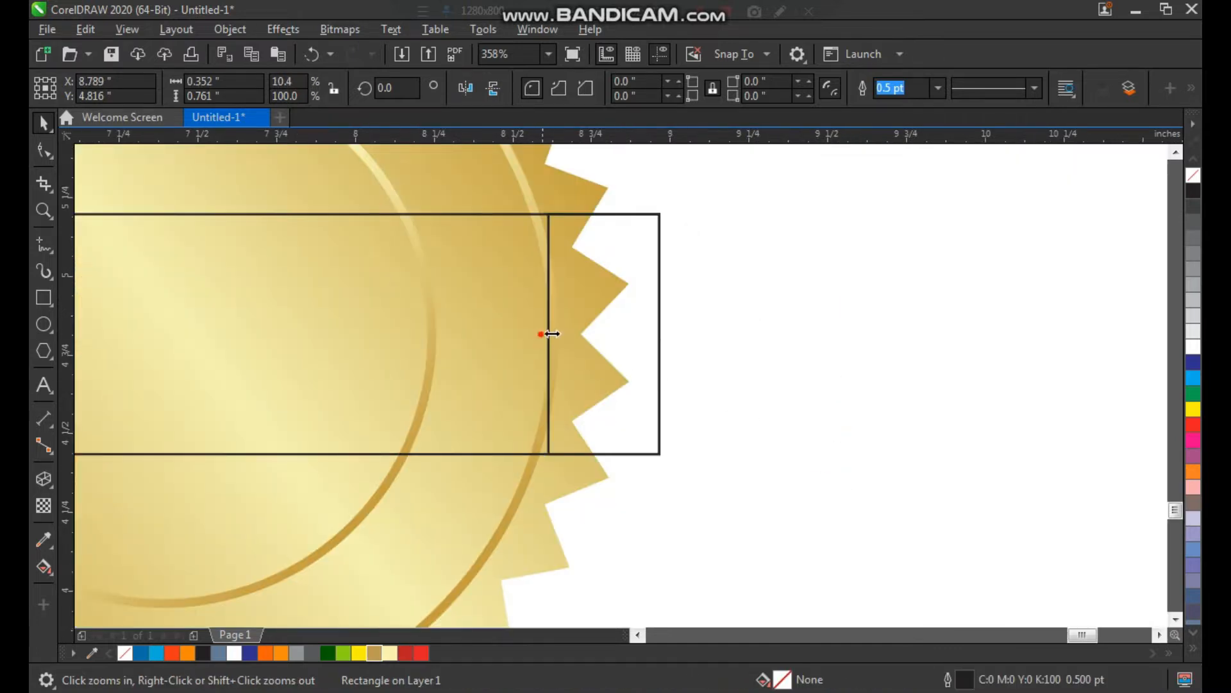
drag(756, 372, 827, 377)
drag(734, 322, 704, 355)
click(802, 376)
scroll(734, 384, down, 2)
key(F2)
drag(806, 241, 481, 500)
drag(669, 281, 855, 481)
click(704, 349)
drag(709, 349, 748, 351)
Convert the small rectangle to curves and pull a new midpoint node on its outer edge inward to form a swallowtail notch.
key(ctrl+q)
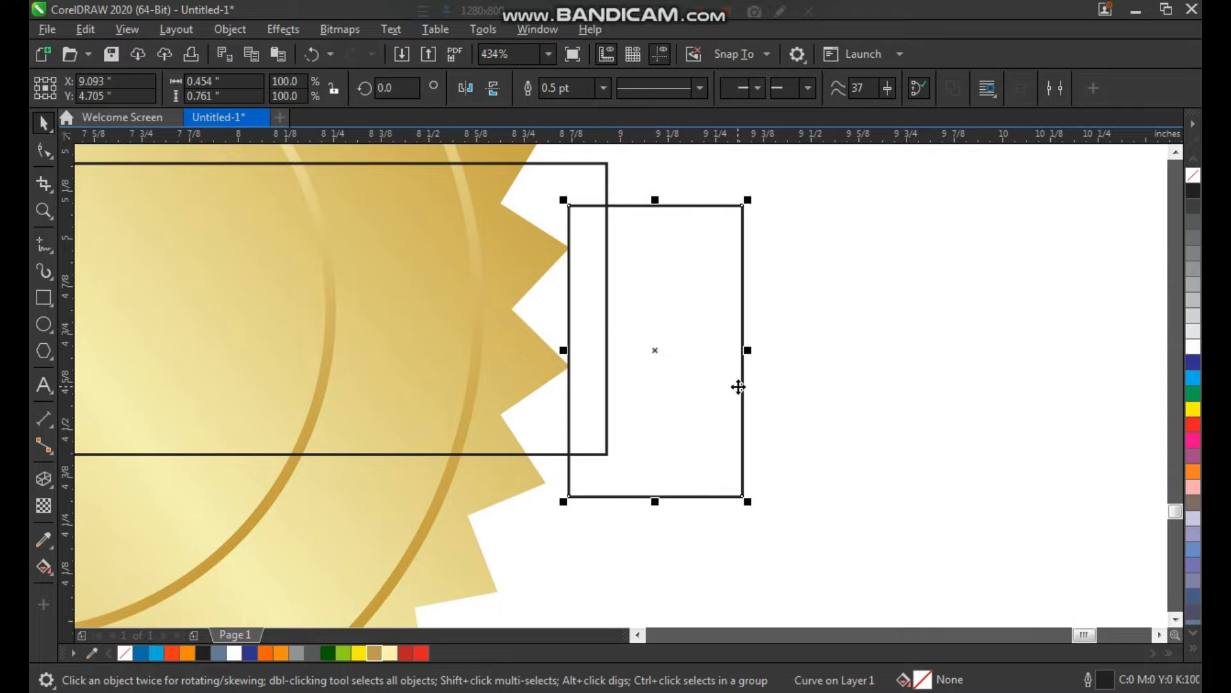
key(F10)
double_click(742, 349)
drag(742, 349, 662, 345)
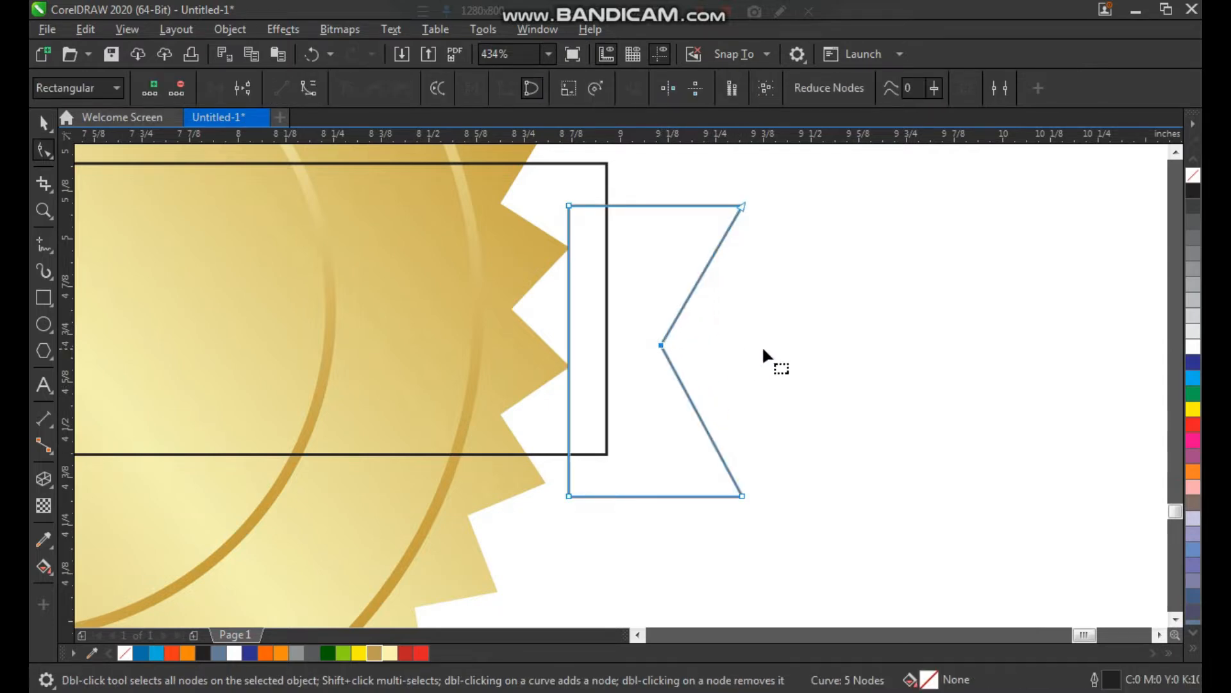
key(space)
click(806, 352)
Create a mirrored copy of the notched ribbon tail and place it at the opposite end of the banner.
scroll(791, 327, down, 1)
scroll(791, 328, down, 1)
key(F2)
drag(852, 239, 375, 432)
click(964, 380)
drag(1014, 361, 828, 353)
click(789, 341)
drag(834, 297, 240, 345)
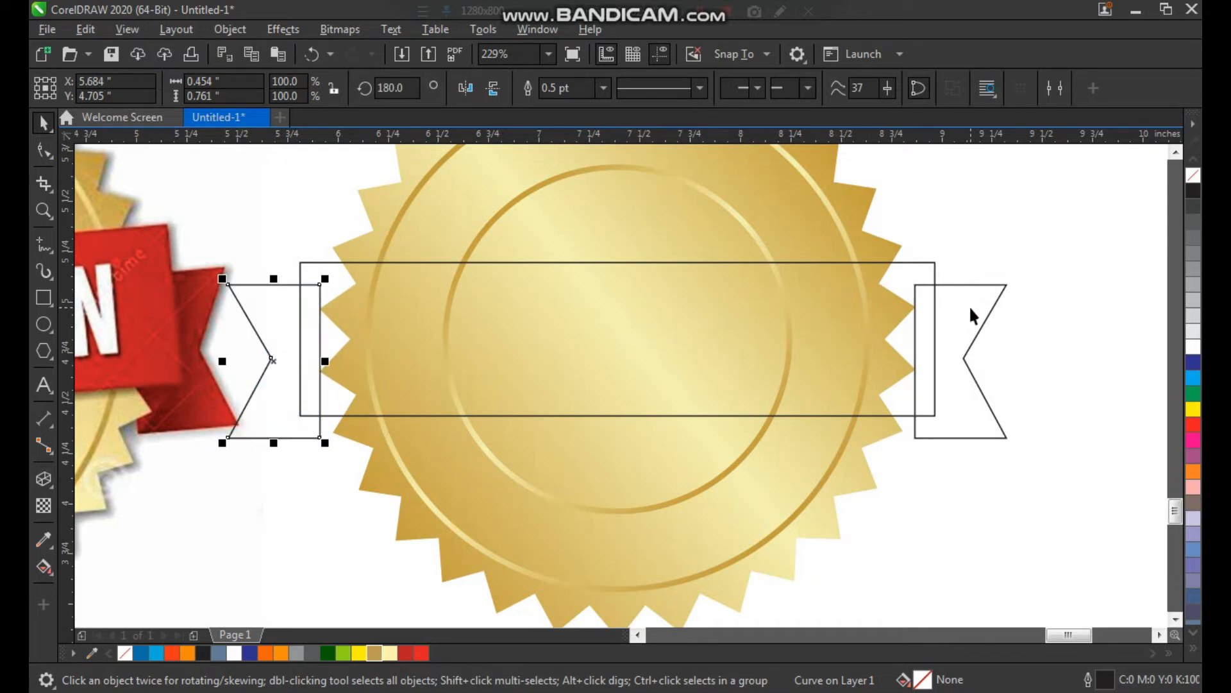
Try grouping the ribbon tails and shifting the banner rectangle against them, and undo the shift.
shift+click(937, 278)
key(ctrl+g)
click(1026, 242)
click(924, 275)
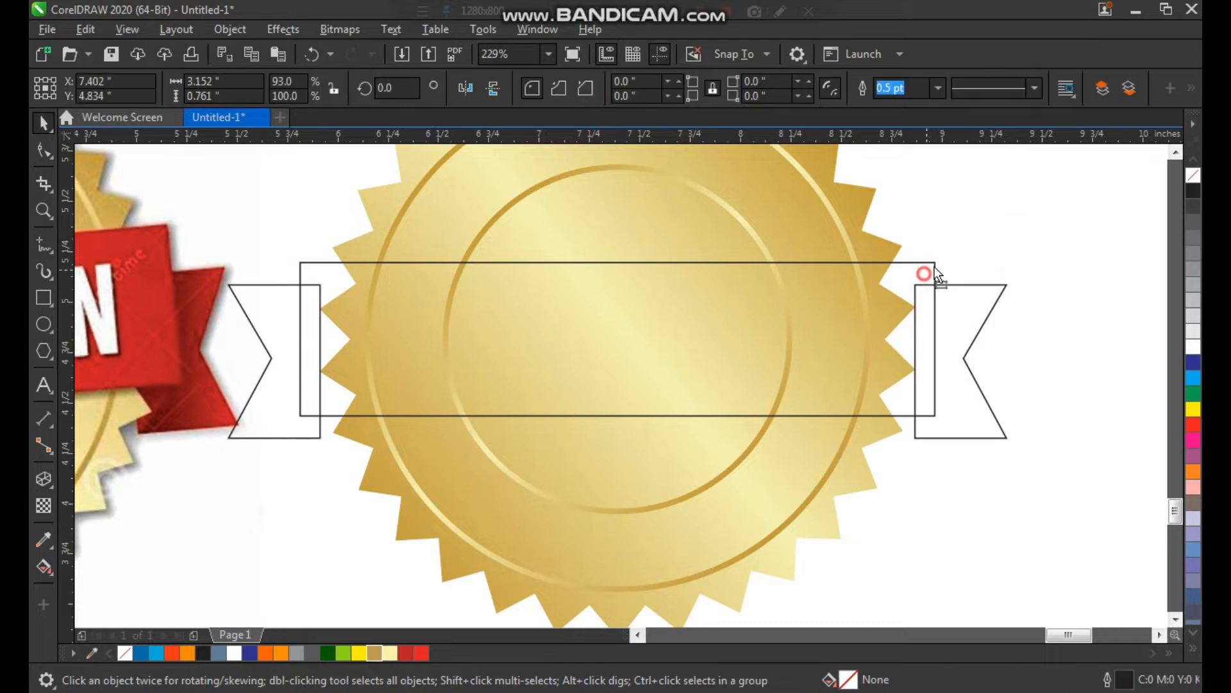
drag(924, 274, 937, 263)
key(ctrl+z)
click(998, 228)
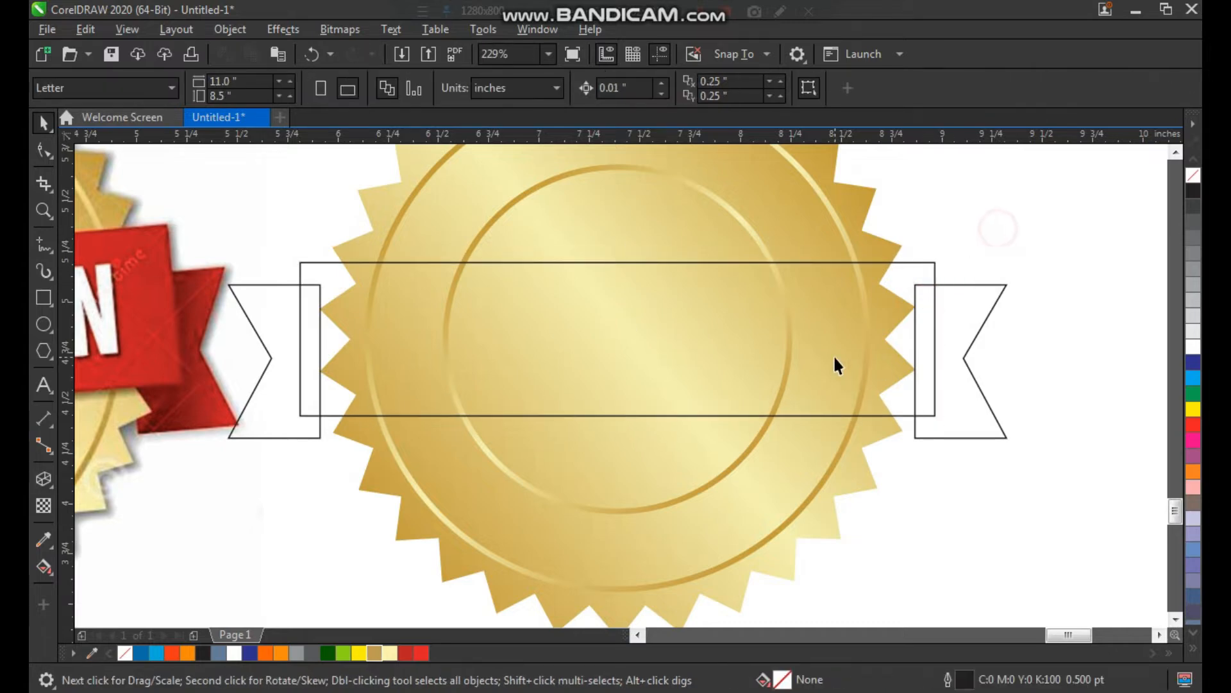
Move the reference image sideways, farther away from the new seal's ribbon tail.
scroll(835, 357, down, 2)
key(F2)
drag(988, 206, 232, 549)
click(563, 391)
click(555, 458)
drag(473, 396, 413, 389)
scroll(591, 446, down, 2)
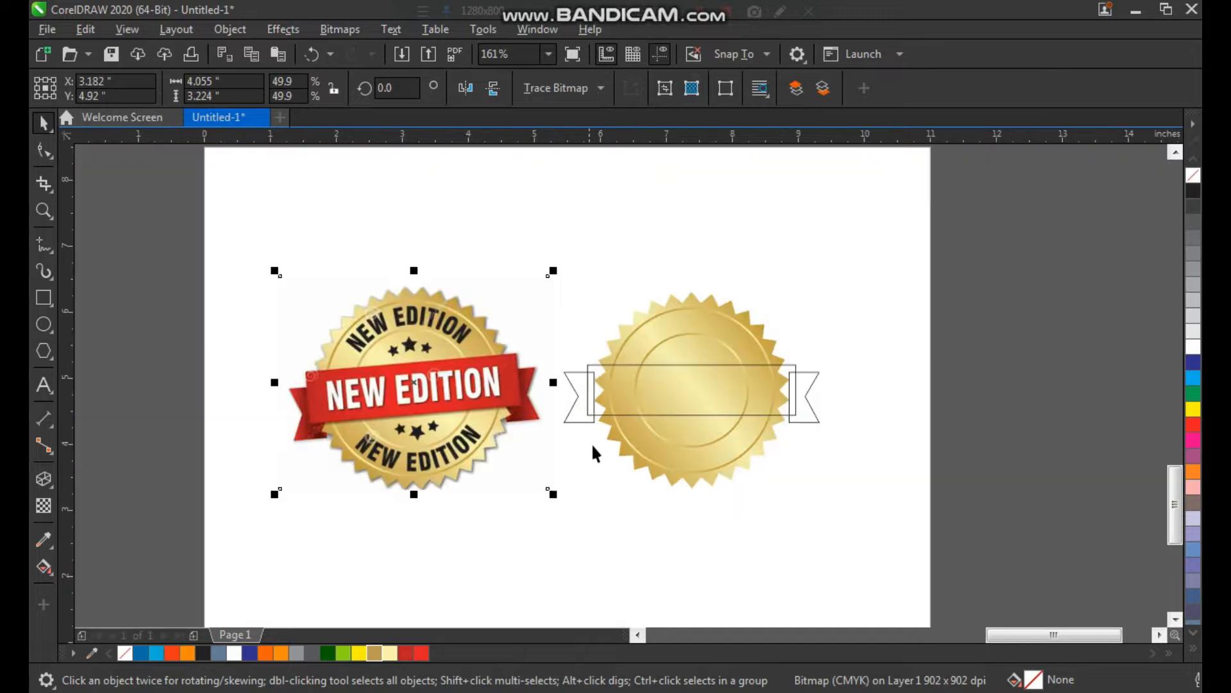
key(Escape)
key(F2)
drag(860, 264, 282, 508)
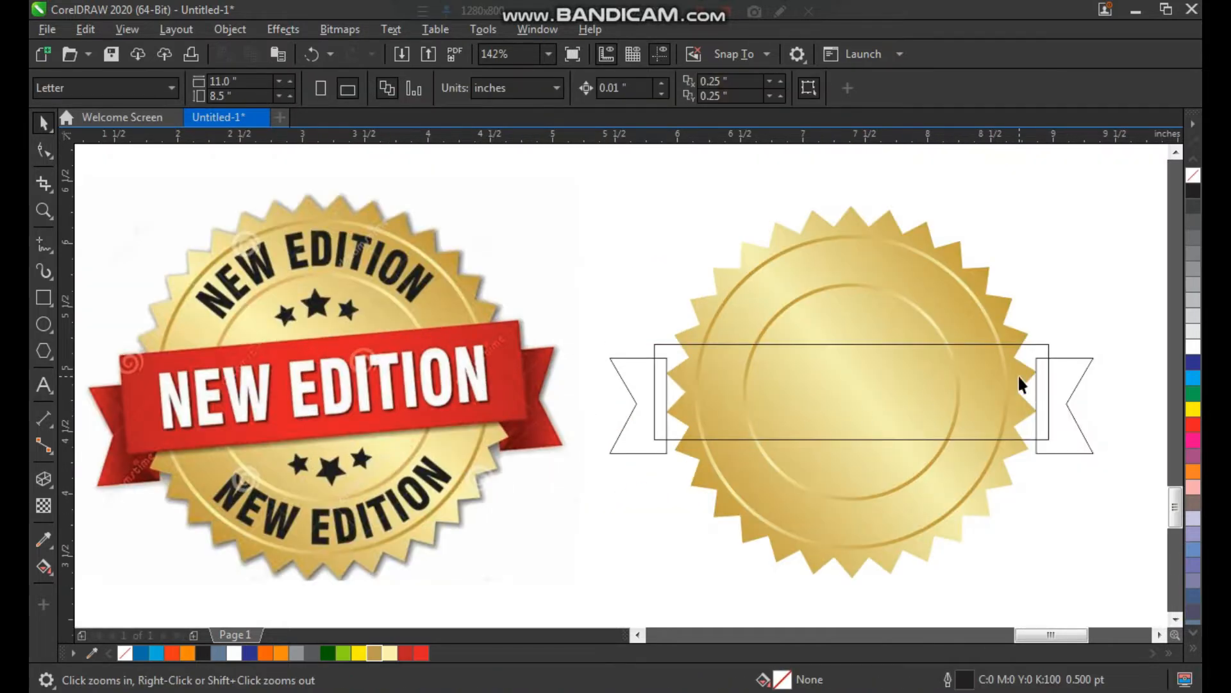
Fill the banner with dark red C15 M100 Y100 K12 and give it an elliptical fountain fill blending into brighter red.
click(1044, 367)
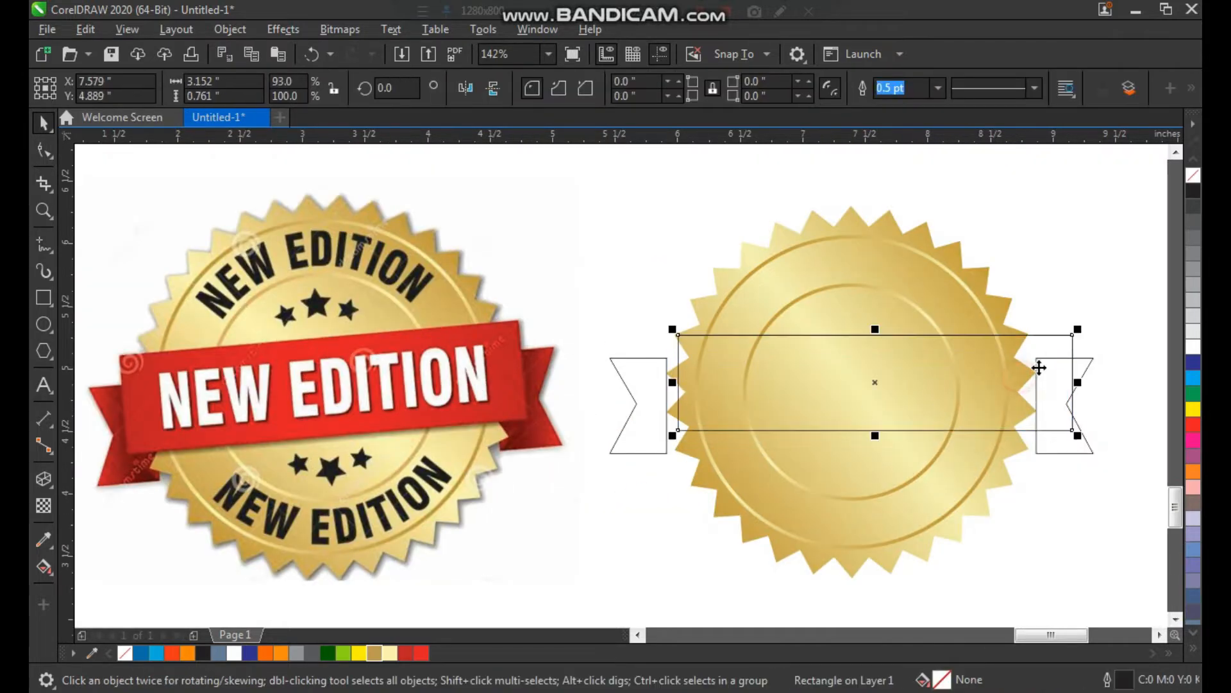
click(406, 652)
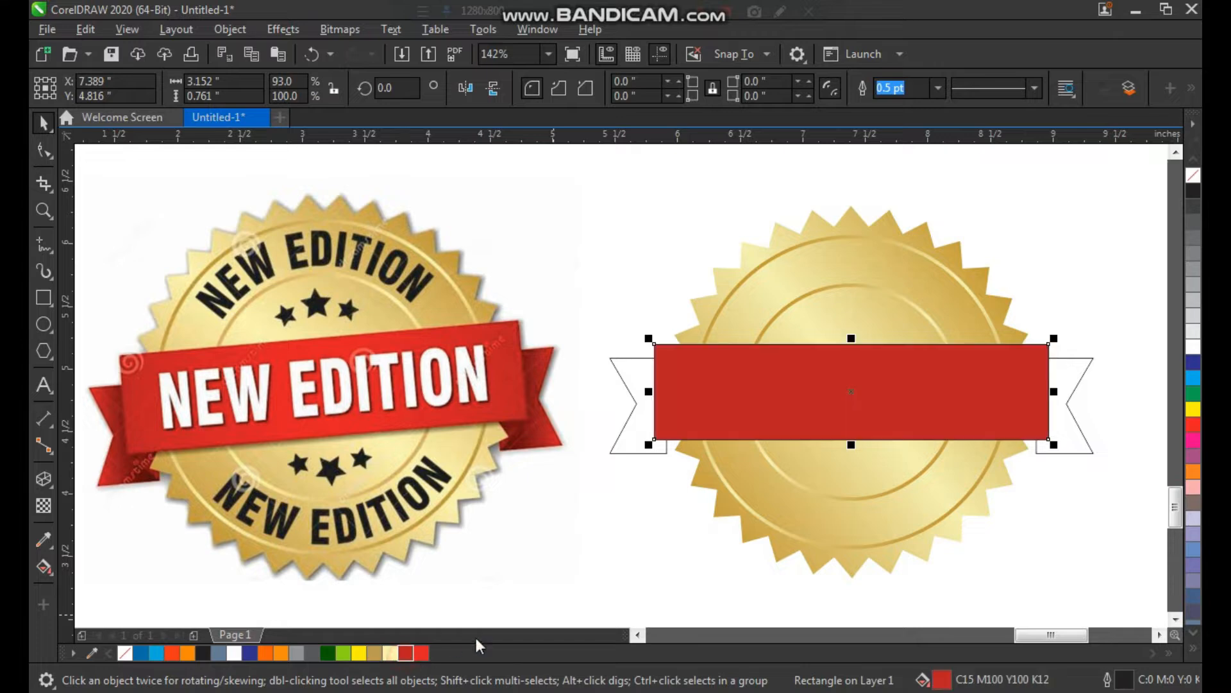
click(43, 568)
click(51, 574)
click(96, 561)
drag(769, 401, 885, 406)
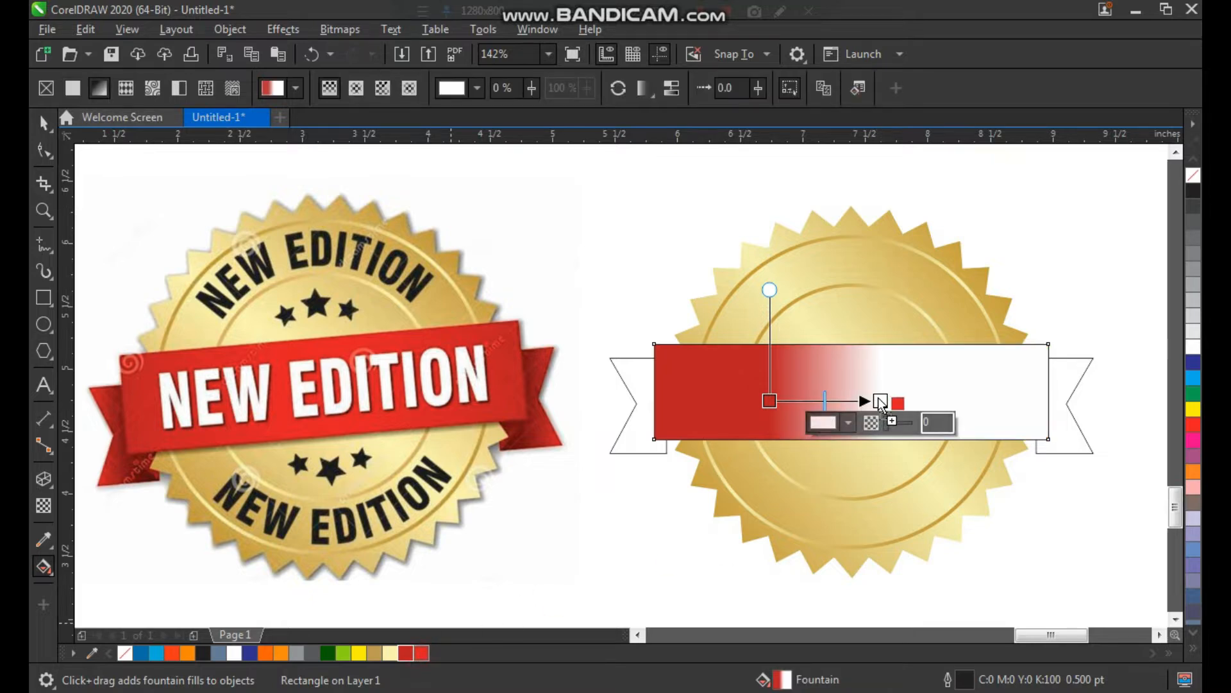
drag(880, 403, 878, 401)
click(356, 88)
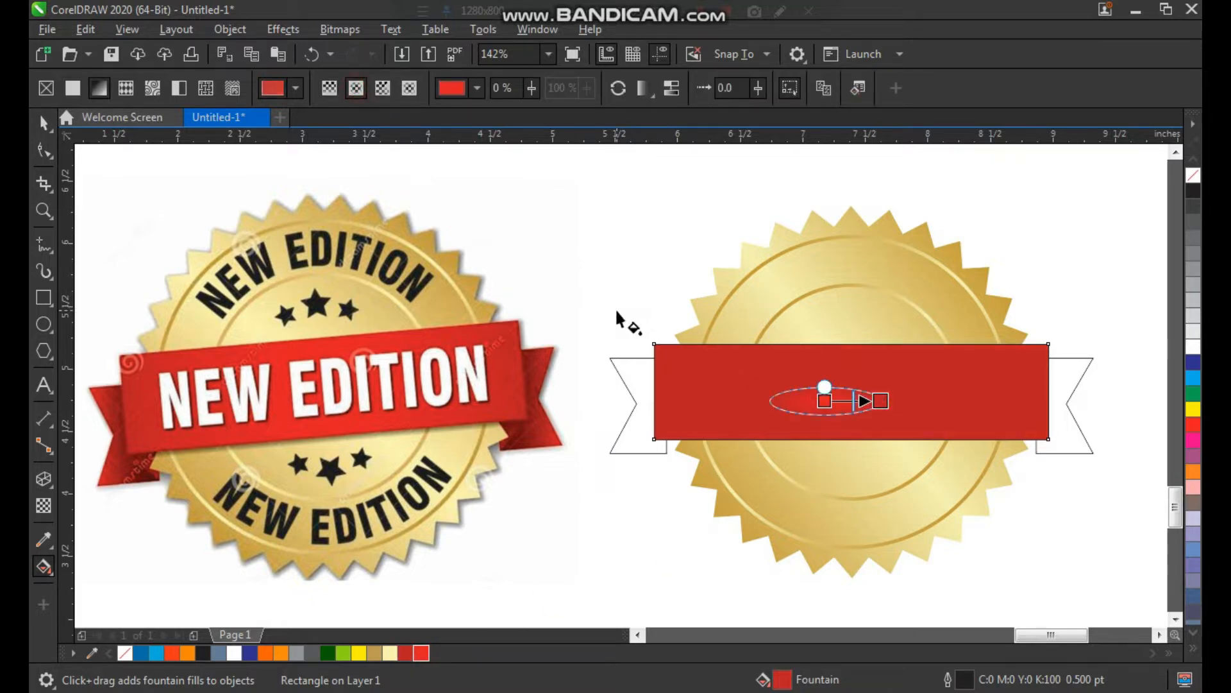
Enlarge the banner's elliptical gradient and shift its bright center toward the middle of the banner.
key(F2)
drag(651, 278, 949, 489)
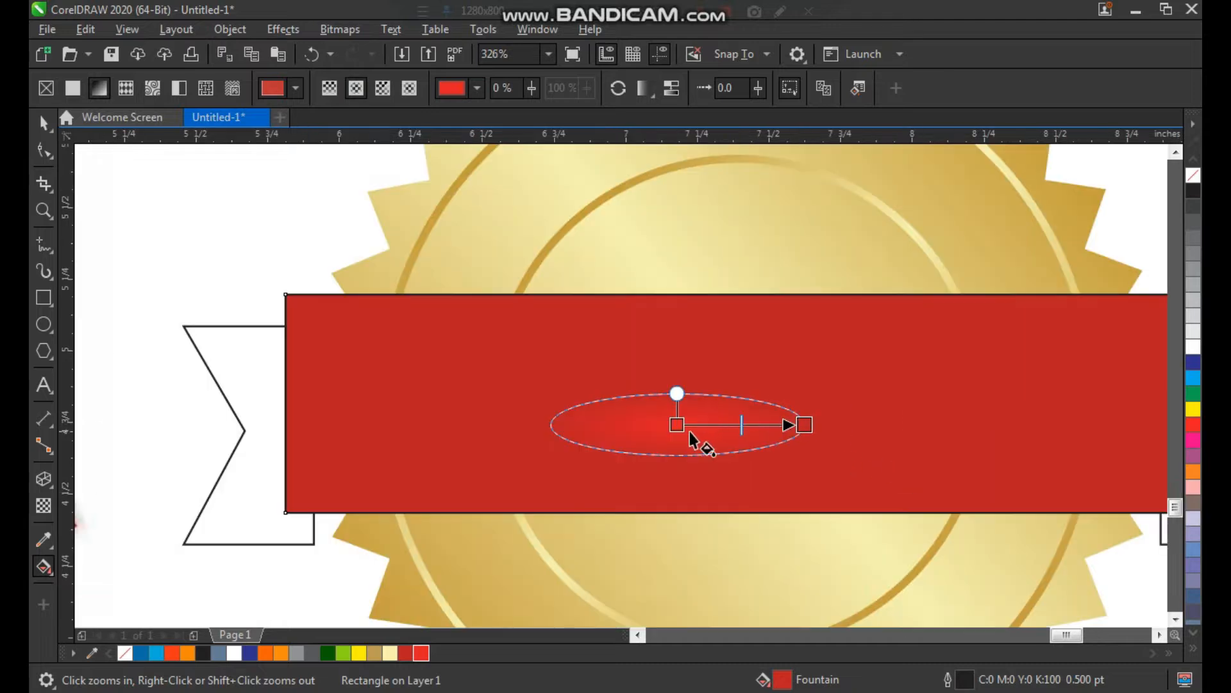
drag(681, 425, 730, 424)
key(ctrl+z)
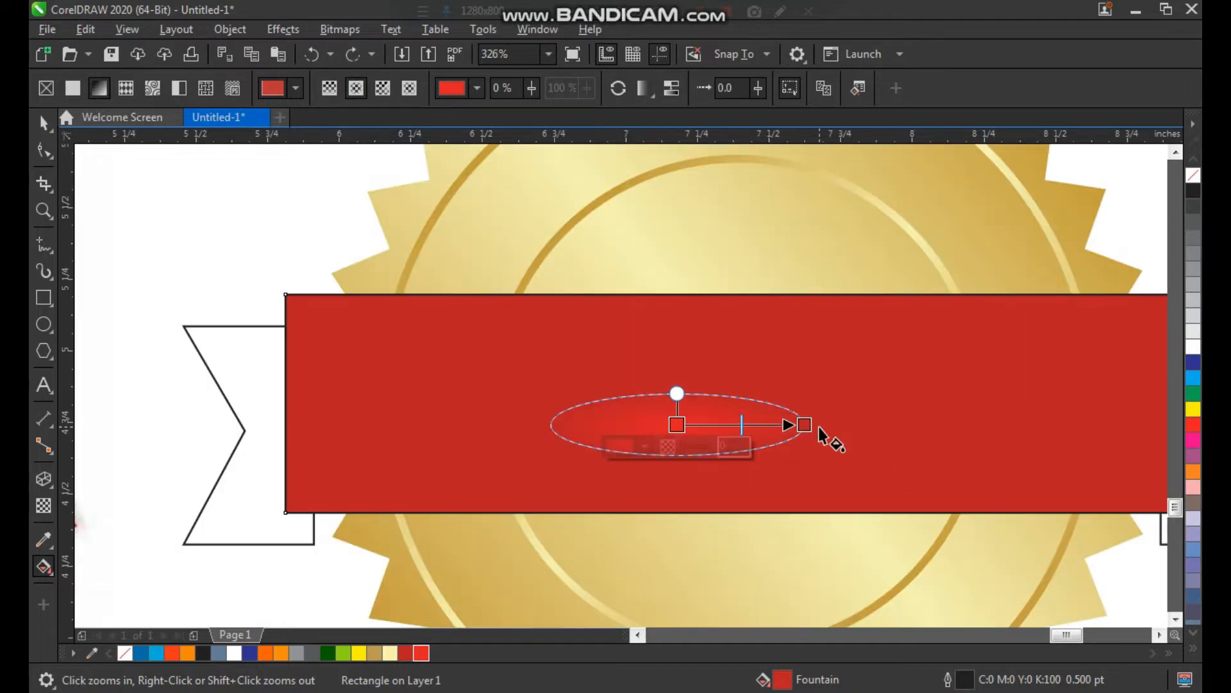
drag(806, 424, 1024, 424)
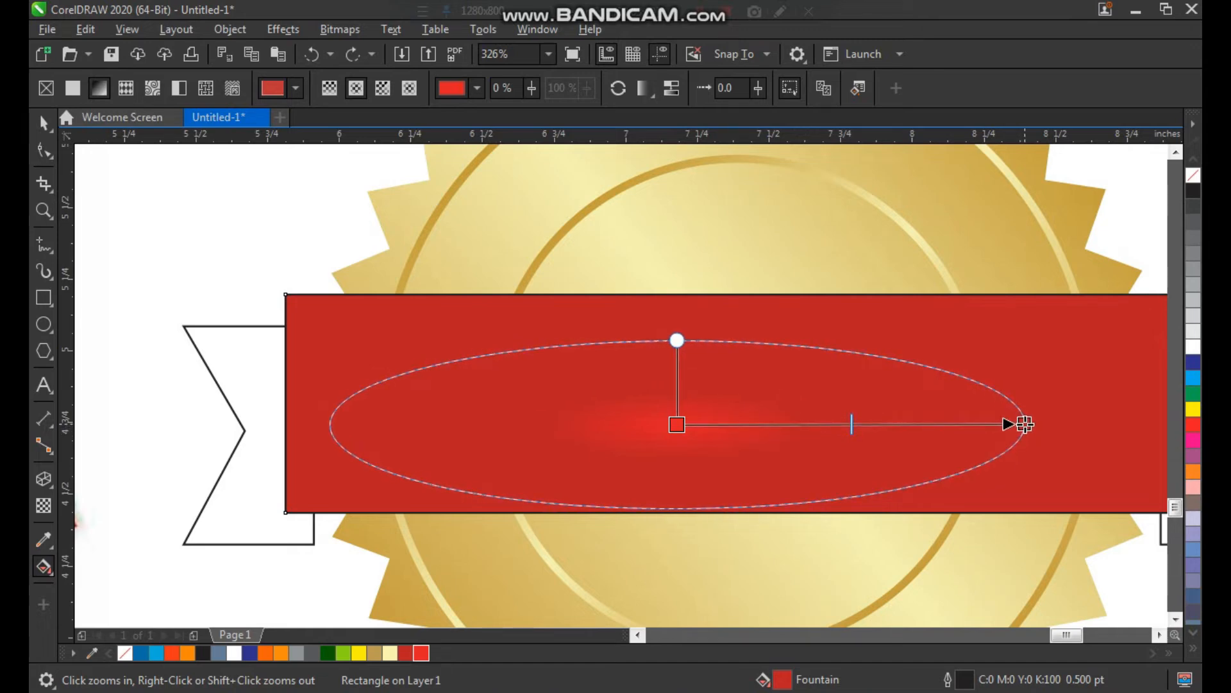
click(682, 424)
drag(683, 423, 776, 426)
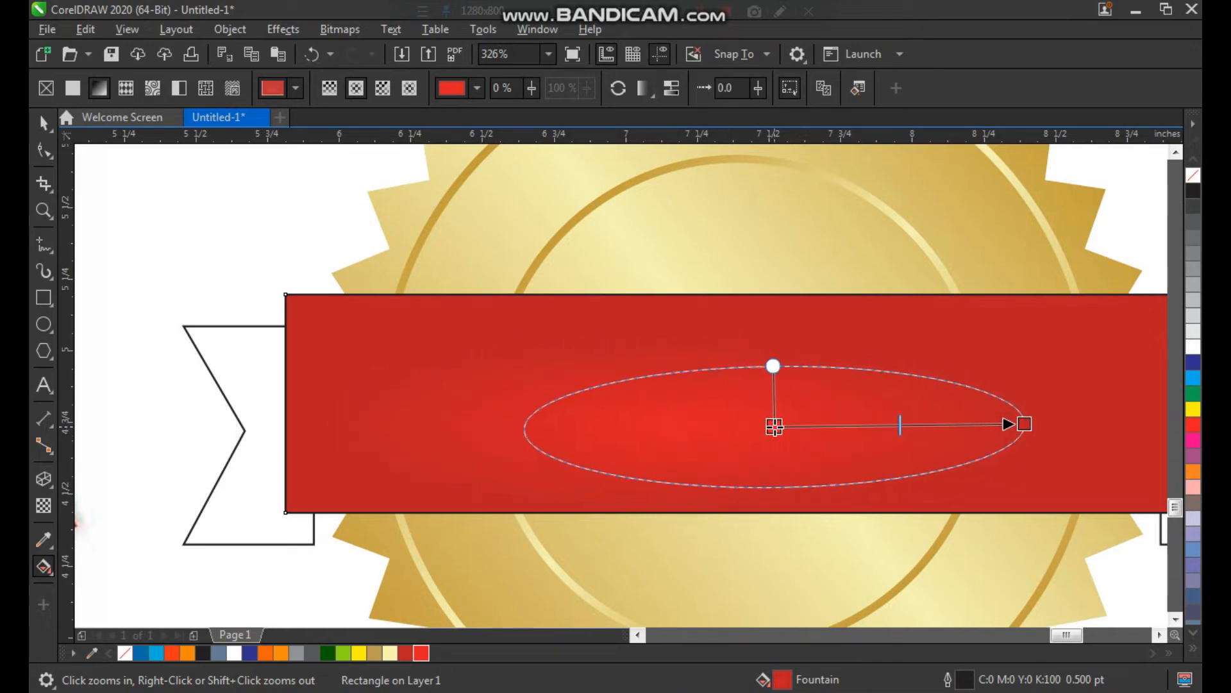
drag(776, 366, 778, 314)
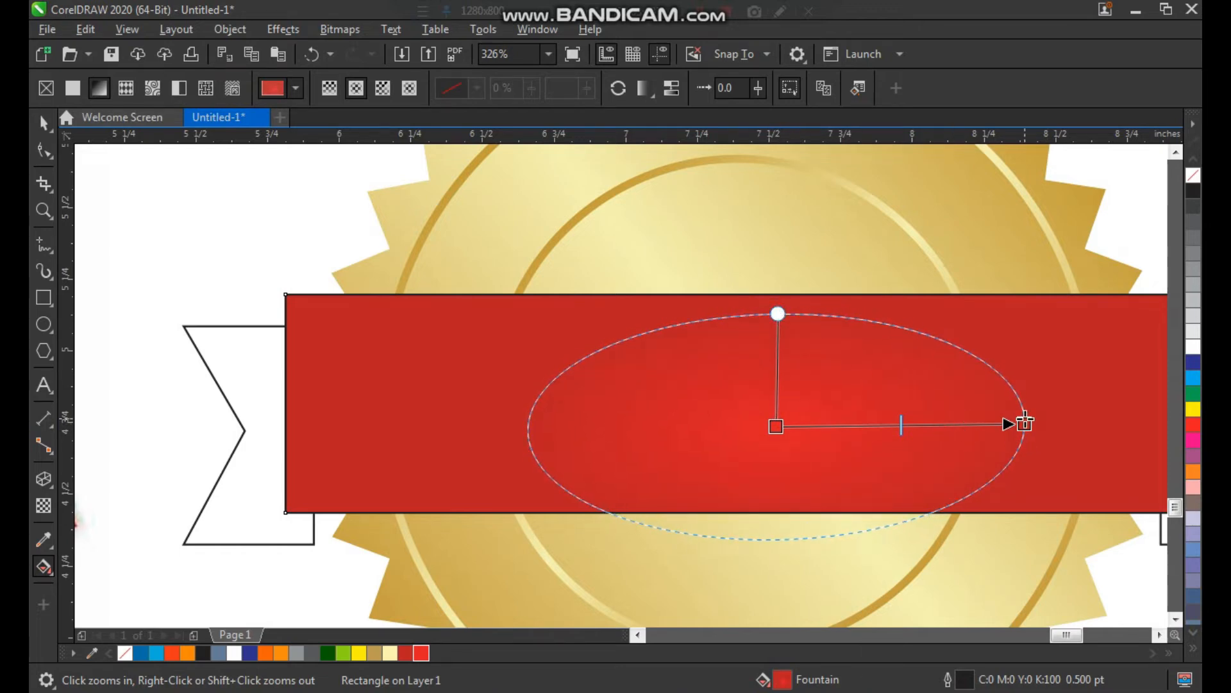
drag(1025, 422, 1024, 428)
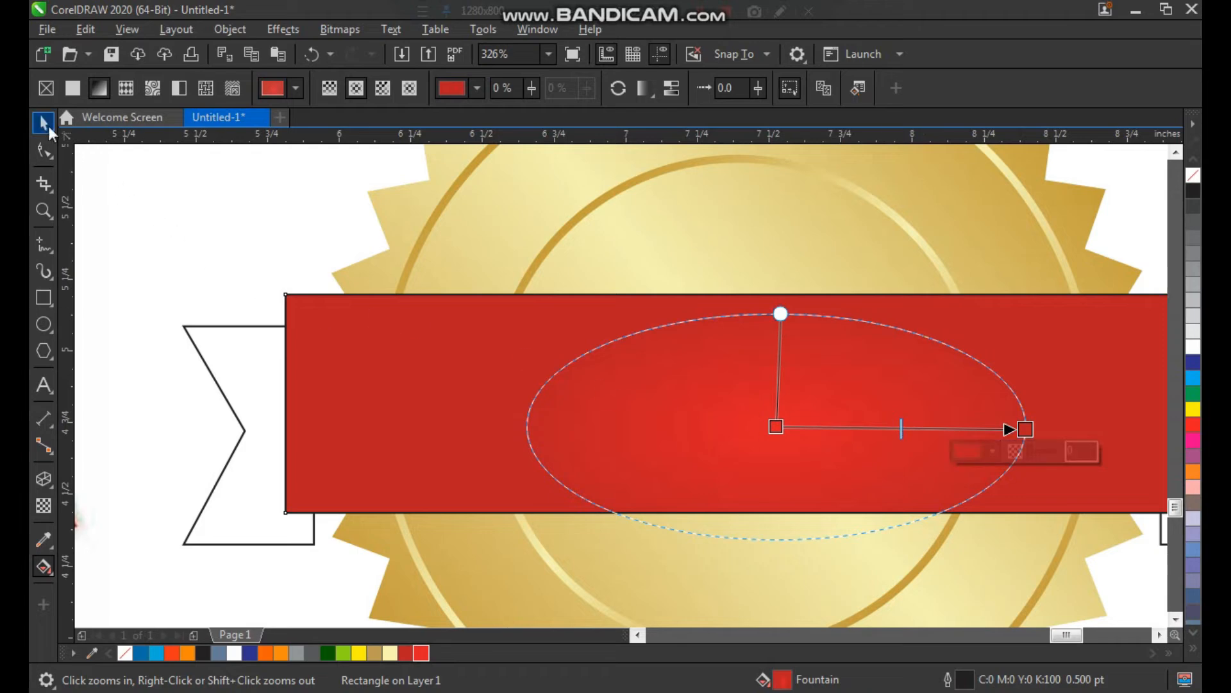
click(49, 127)
click(200, 192)
Fill the left ribbon tail with dark red C15 M100 Y100 K12.
scroll(494, 359, down, 1)
key(F2)
scroll(810, 328, down, 1)
drag(851, 277, 526, 454)
click(410, 325)
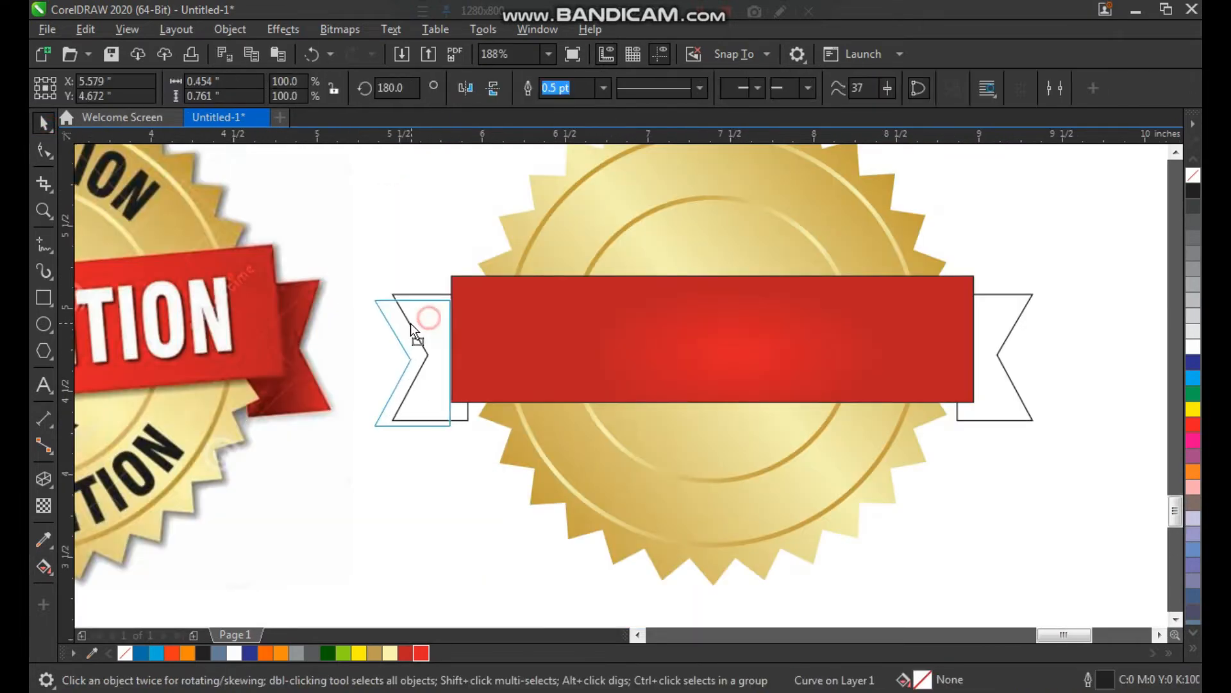
click(414, 653)
Give the left tail a linear fountain fill from dark red beside the banner to bright red at the notched end.
key(F2)
drag(347, 254, 489, 407)
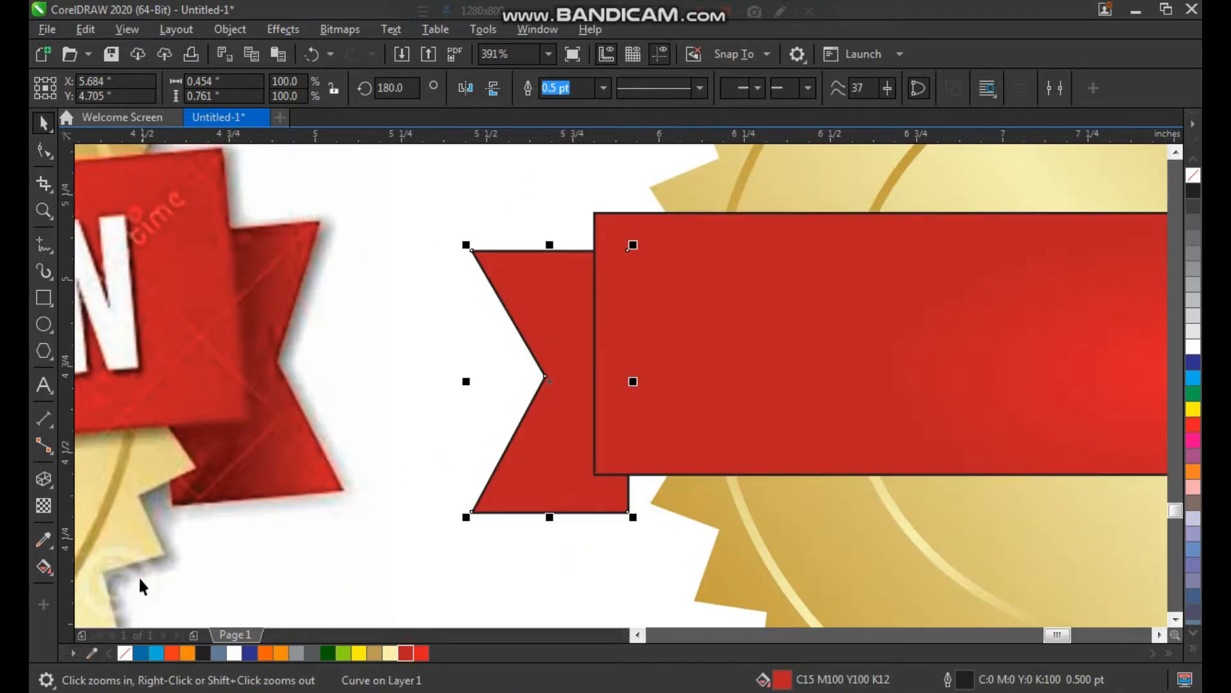
click(51, 572)
click(96, 564)
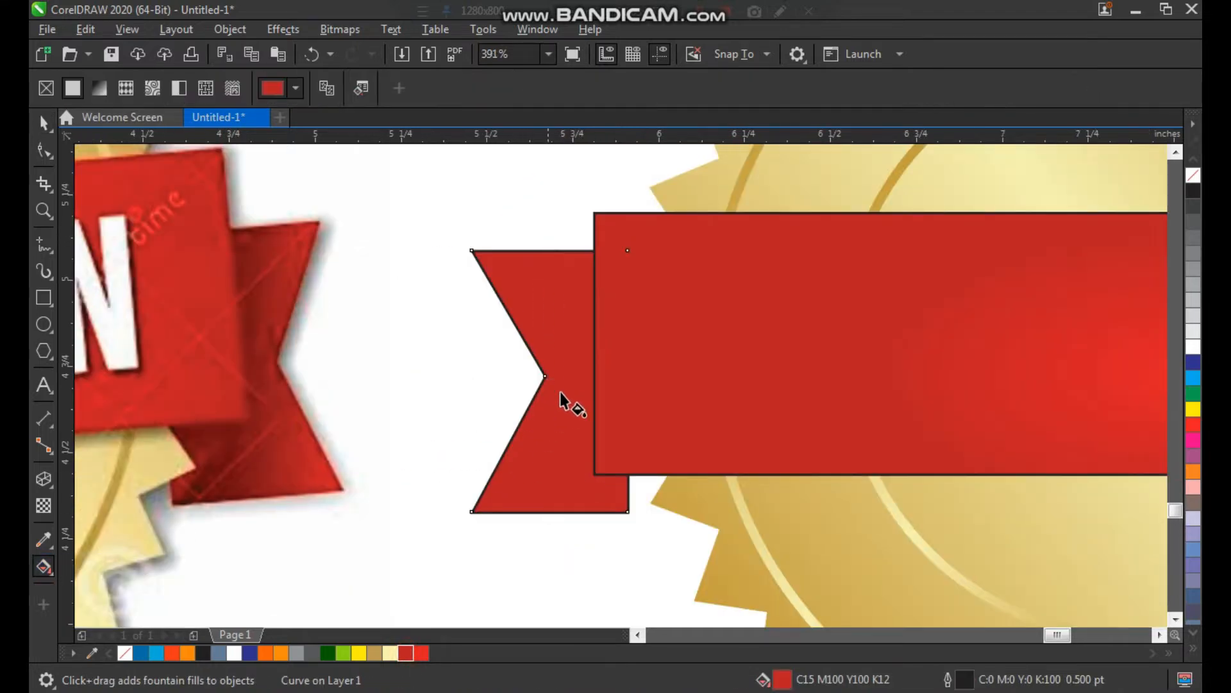
drag(587, 378, 513, 378)
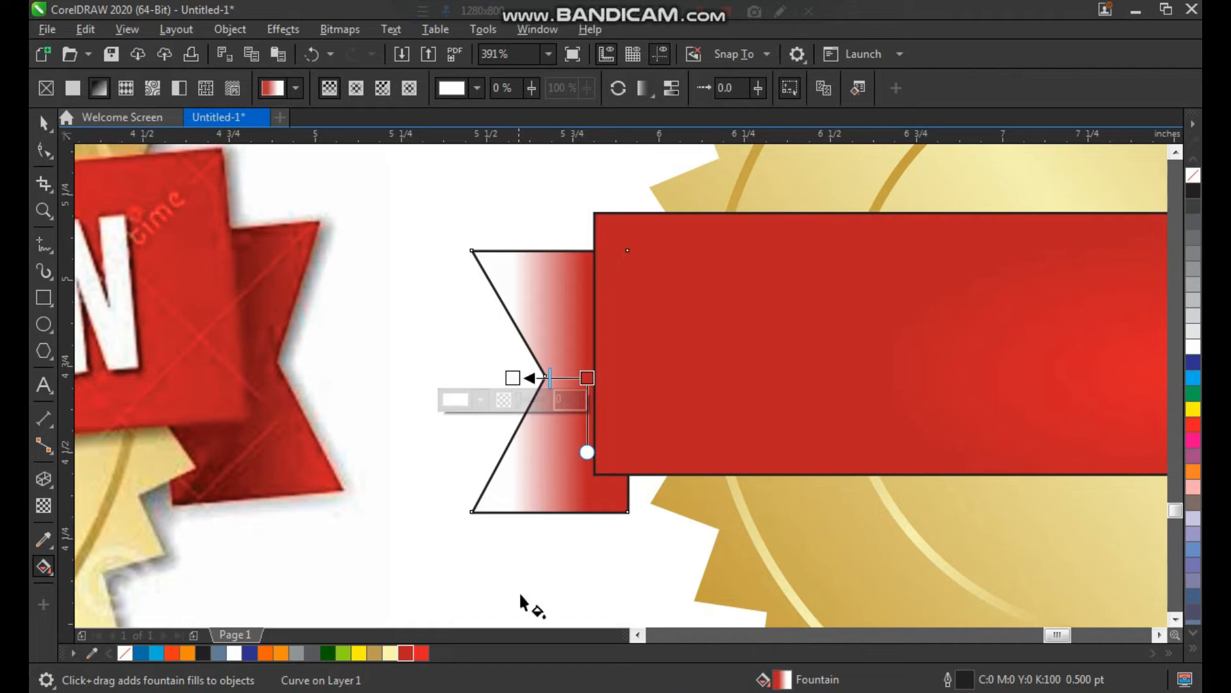
drag(500, 462, 513, 379)
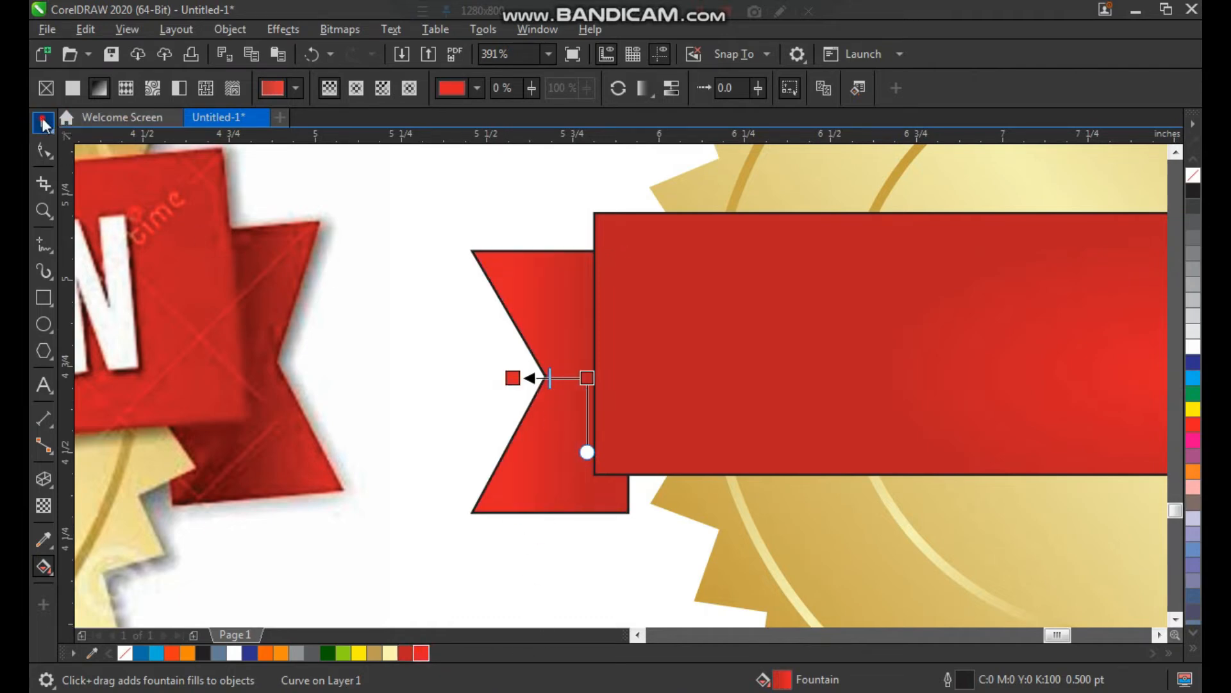
click(40, 122)
Copy only the fill property from the left ribbon tail onto the right ribbon tail.
scroll(472, 384, down, 5)
drag(399, 265, 864, 498)
click(896, 440)
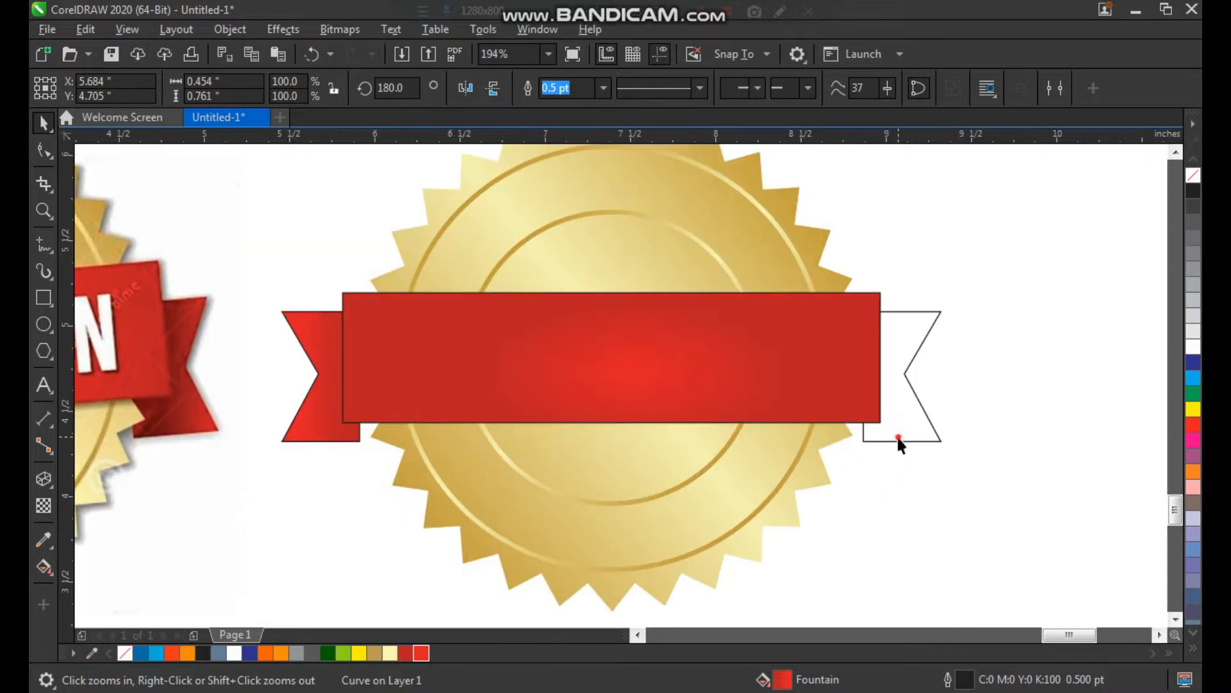
click(151, 160)
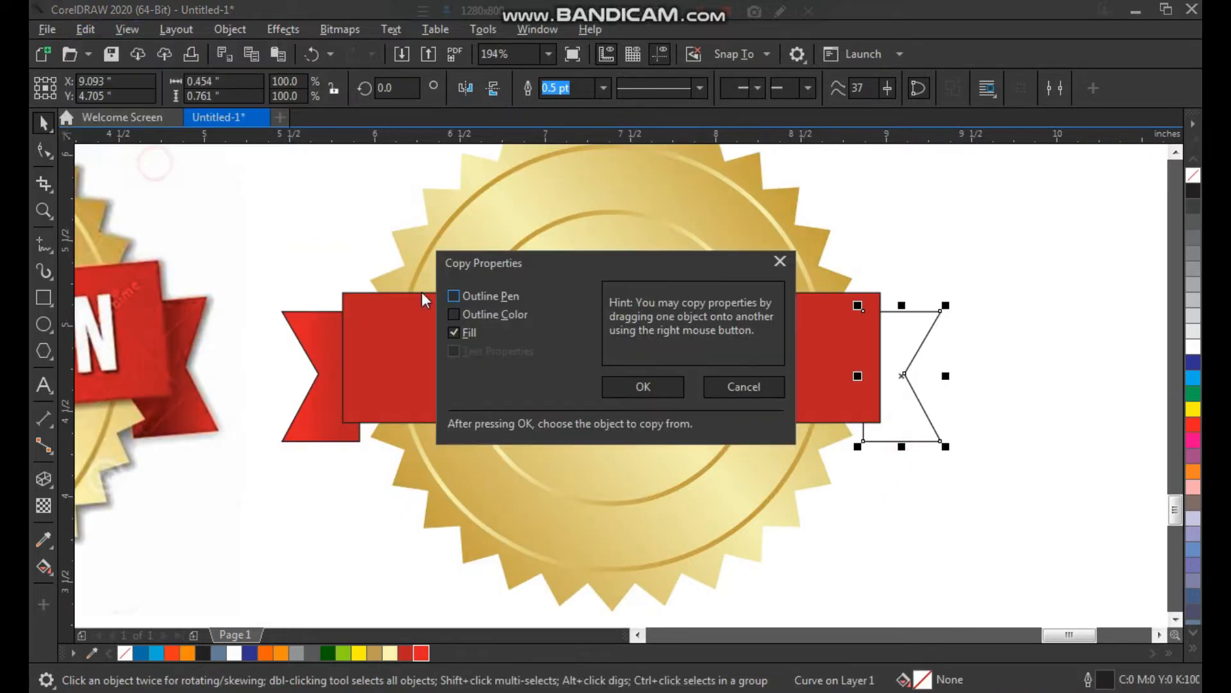
click(640, 388)
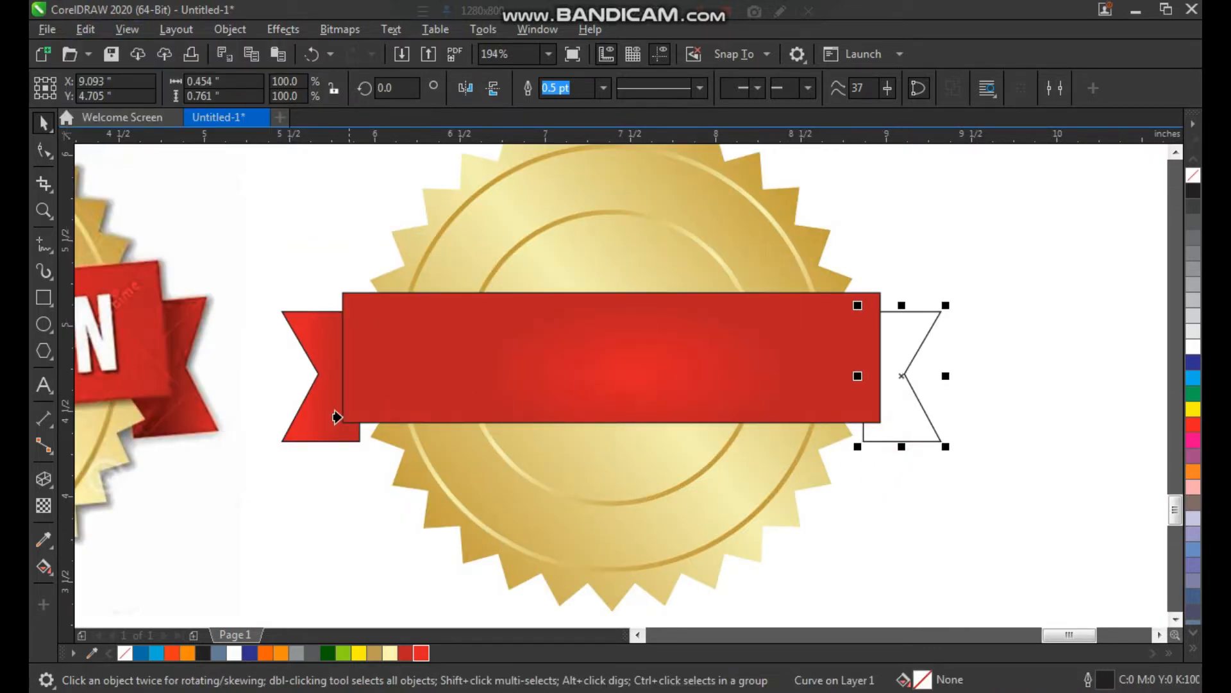
click(291, 431)
scroll(772, 283, up, 2)
Remove the outlines from the banner and both ribbon tails.
scroll(806, 404, down, 3)
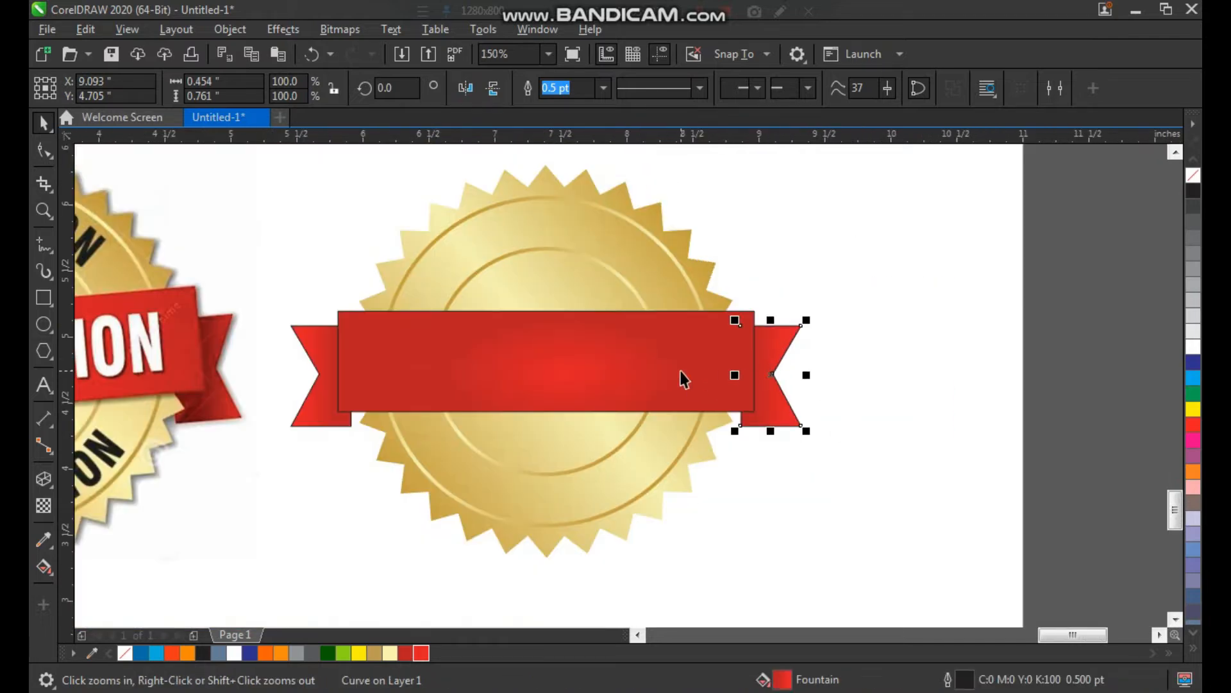
shift+click(643, 366)
shift+click(325, 353)
key(z)
drag(264, 248, 843, 515)
right_click(1190, 176)
scroll(629, 404, down, 2)
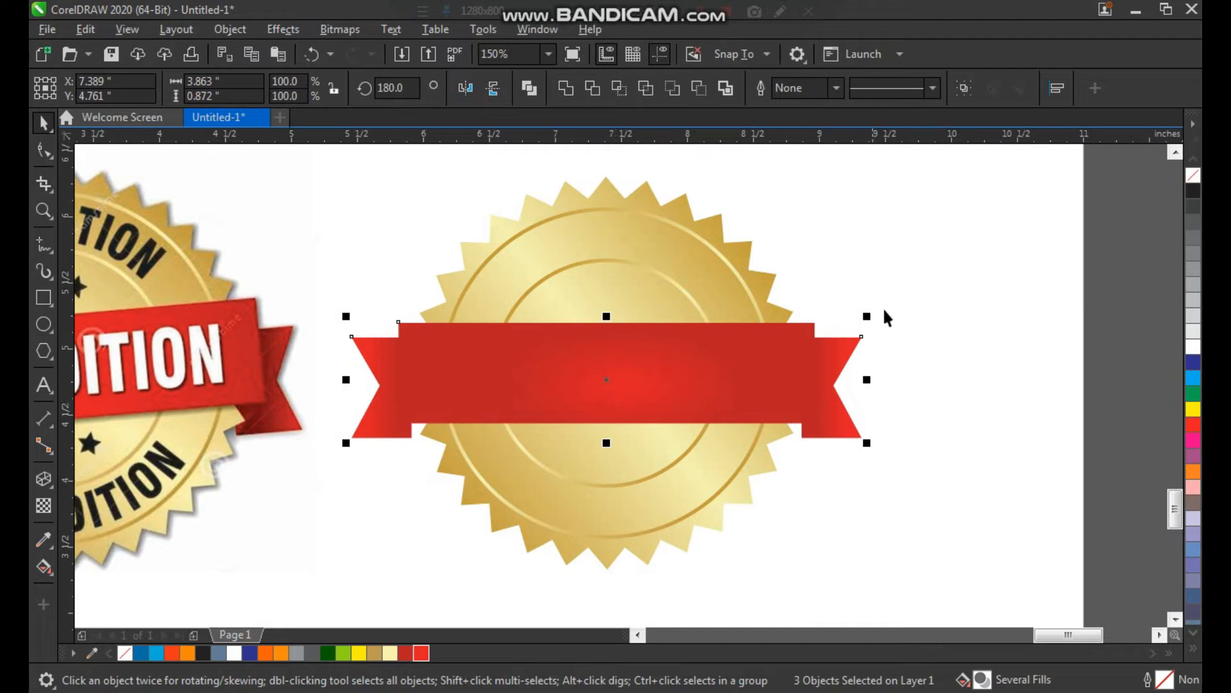
Group the banner with its two ribbon tails.
click(935, 282)
scroll(834, 304, down, 2)
key(F2)
drag(932, 252, 490, 451)
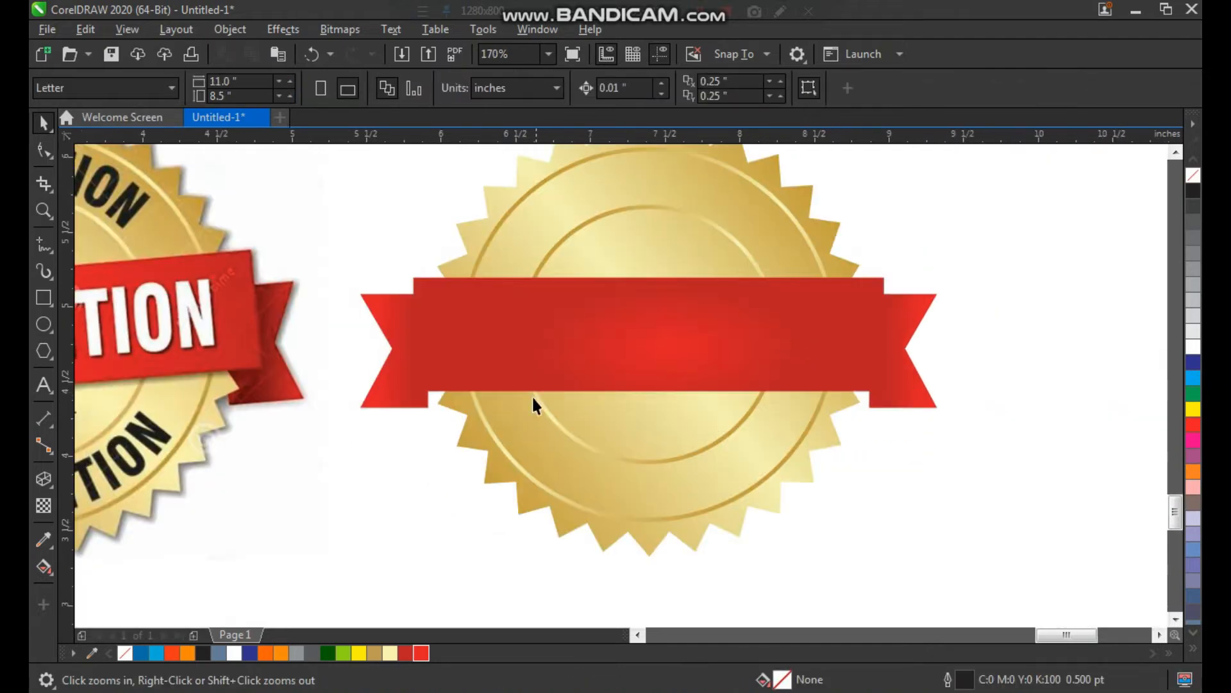
click(392, 379)
shift+click(511, 345)
shift+click(896, 377)
key(ctrl+g)
Test-move the ribbon and a part of the gold seal, undoing each move.
click(877, 369)
drag(878, 371, 882, 396)
key(ctrl+z)
click(974, 311)
scroll(686, 350, down, 1)
key(F2)
drag(553, 225, 824, 442)
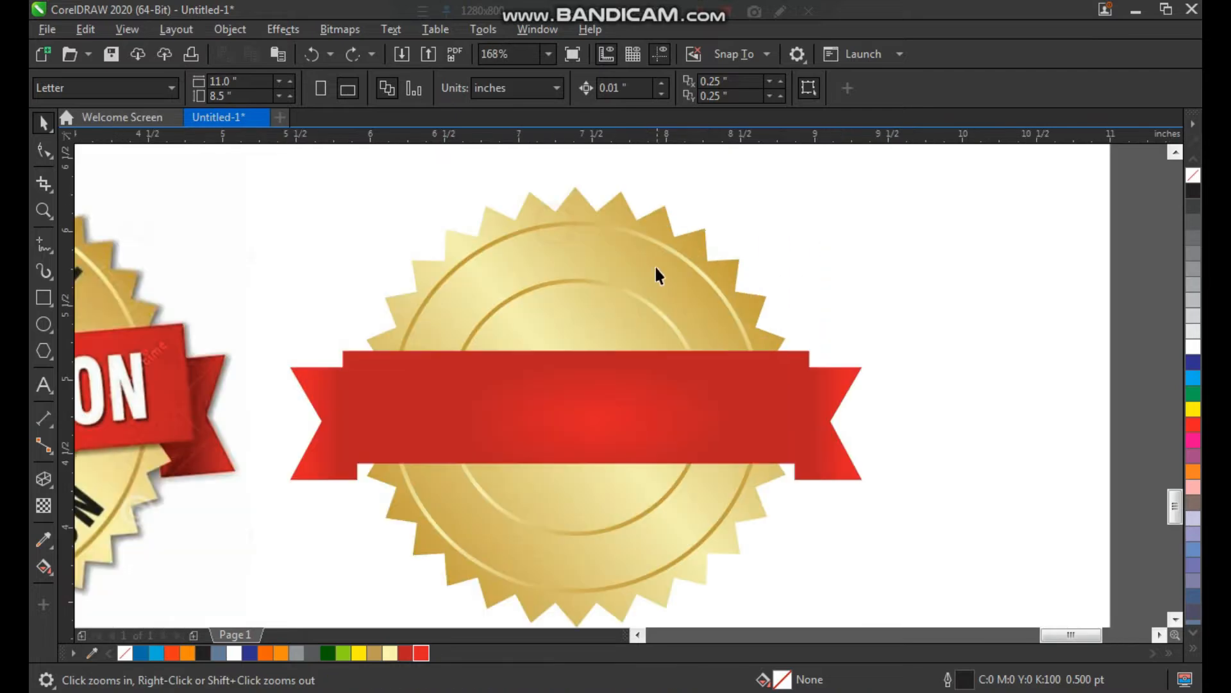
drag(651, 246, 682, 249)
key(ctrl+z)
click(829, 247)
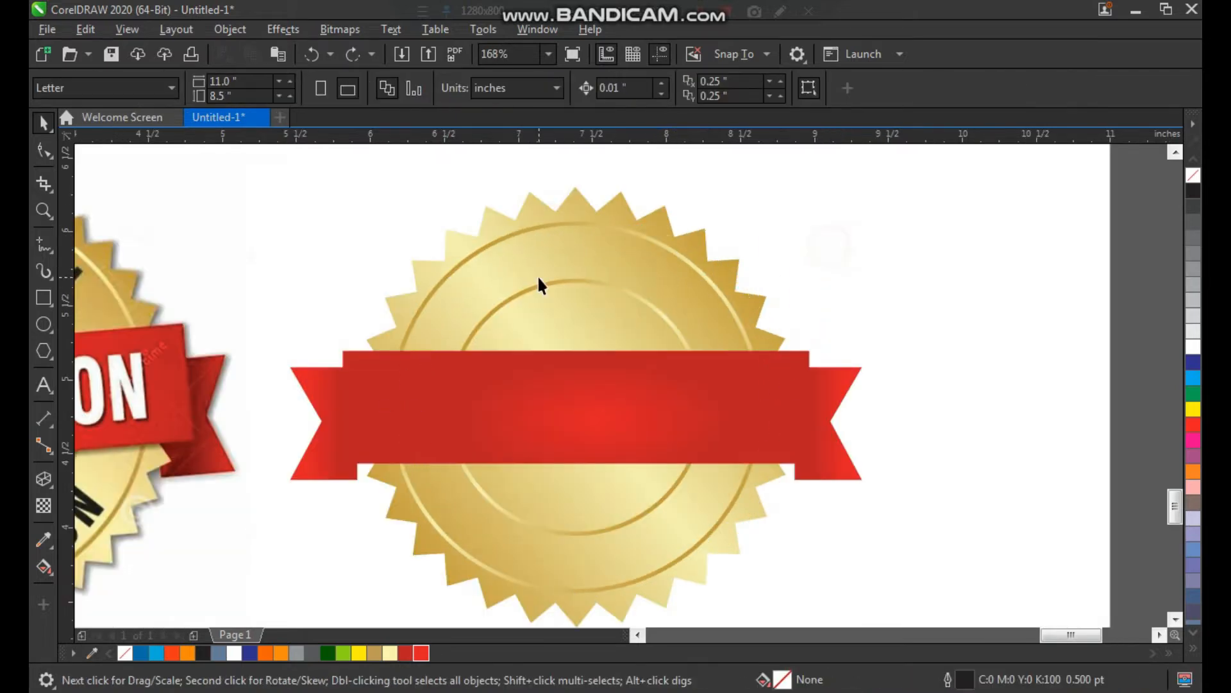
Add the artistic text "NEW EDITION" on the empty page area above the badges.
scroll(538, 276, down, 2)
key(F2)
drag(724, 172, 206, 462)
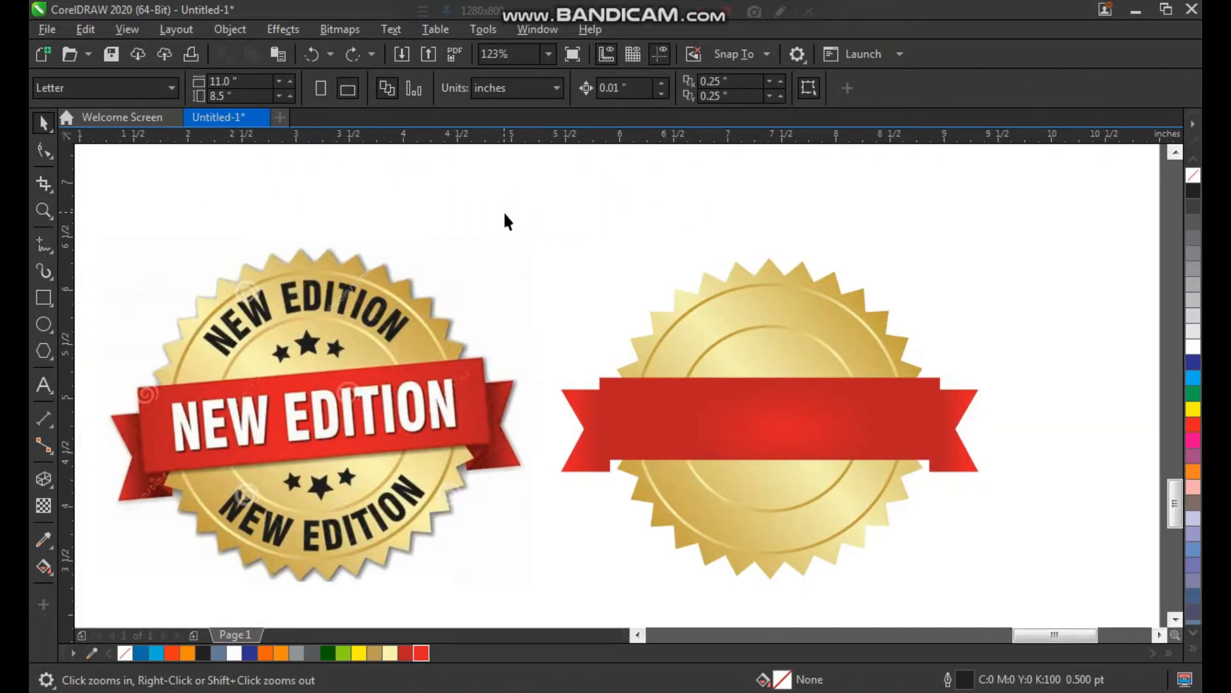
key(F8)
click(508, 222)
text(NEW EDIT)
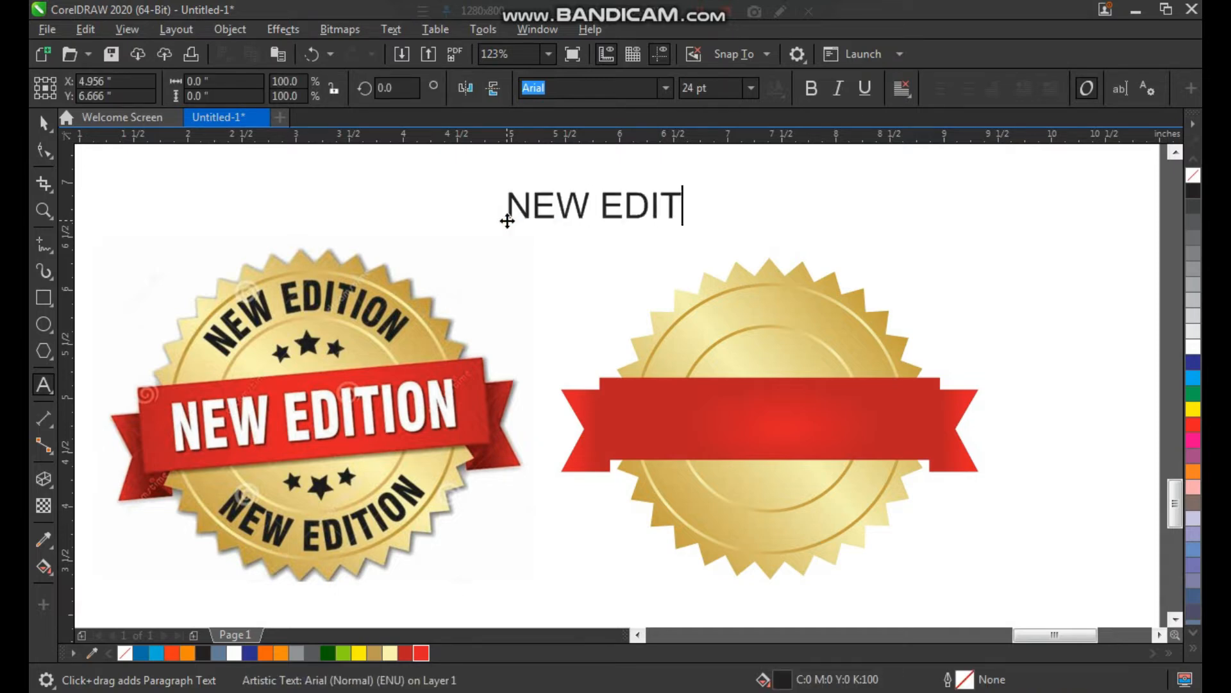
key(ctrl+space)
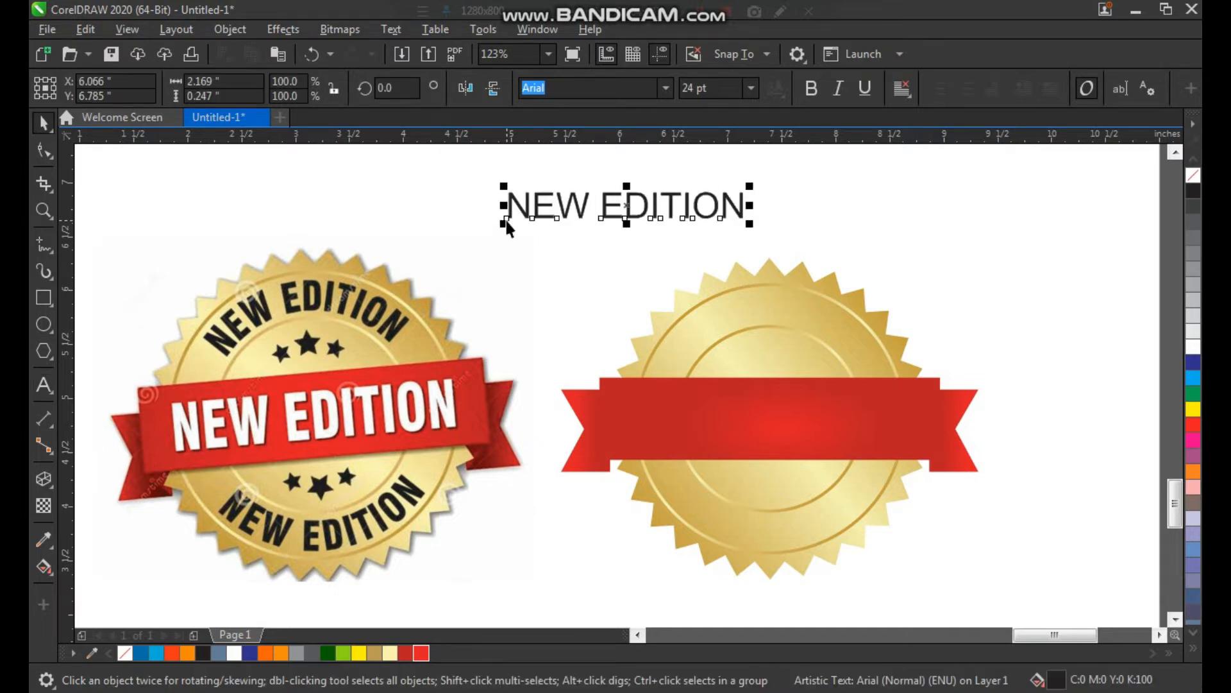
Try the Consolas Bold font on the NEW EDITION text.
click(667, 91)
text(cont)
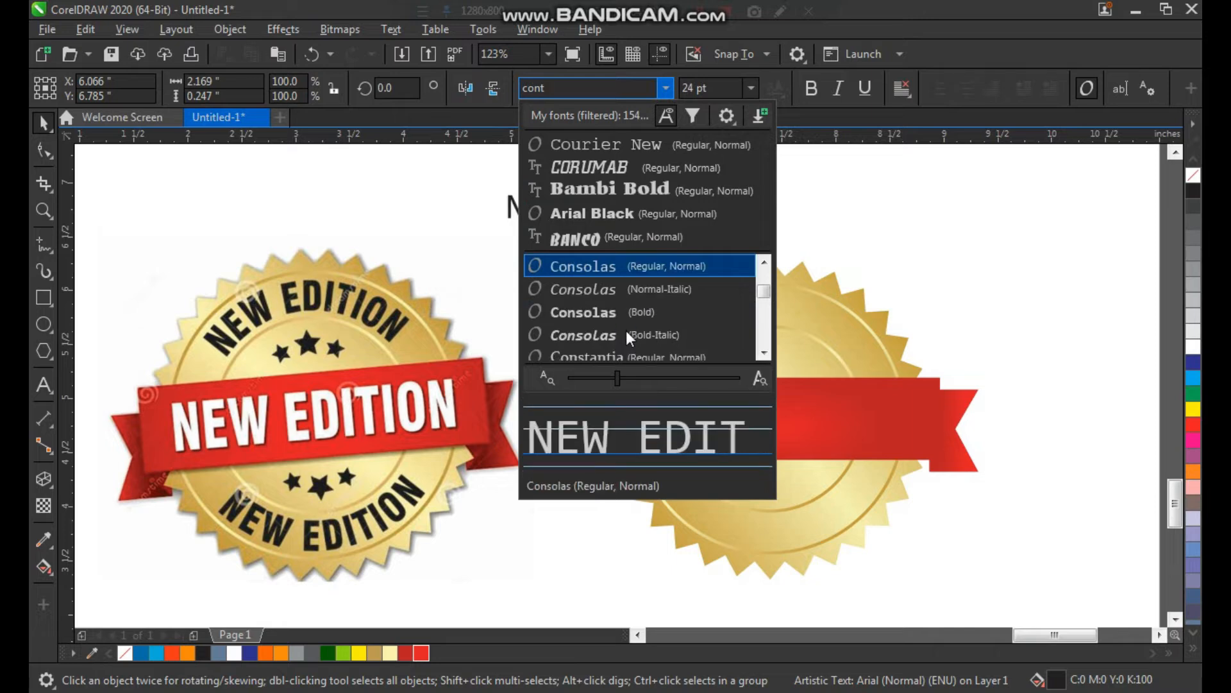
click(590, 314)
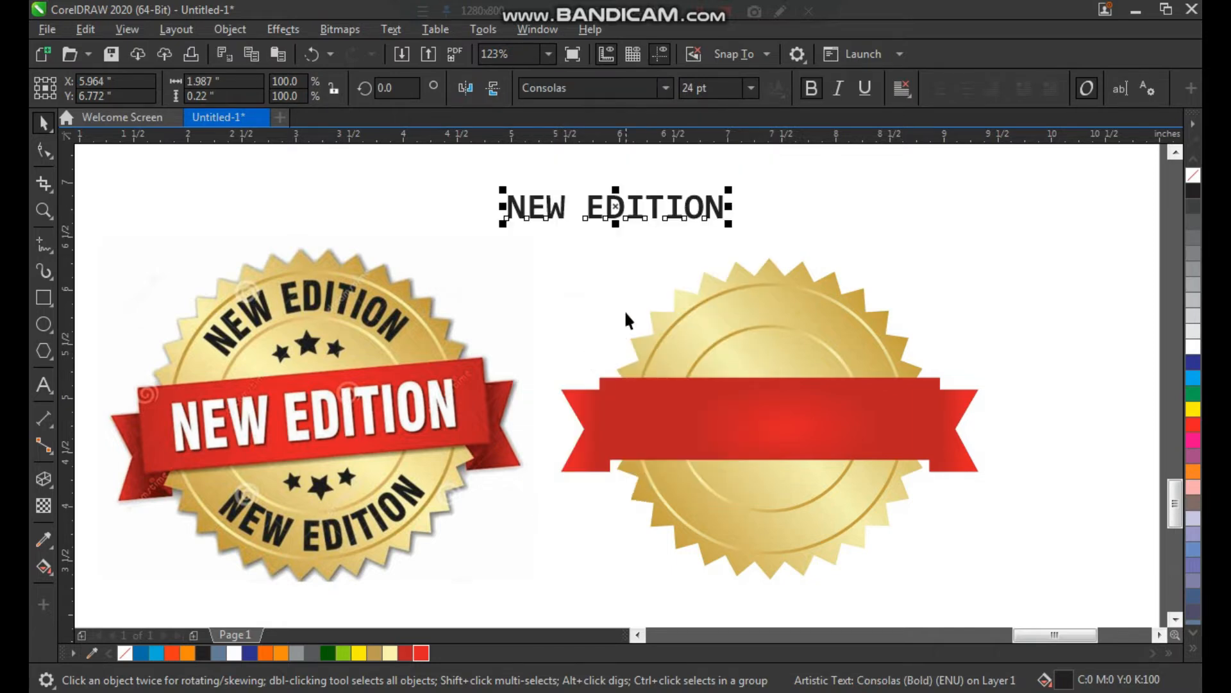
Set the NEW EDITION text's font to ContextBlackCondSSi.
click(667, 88)
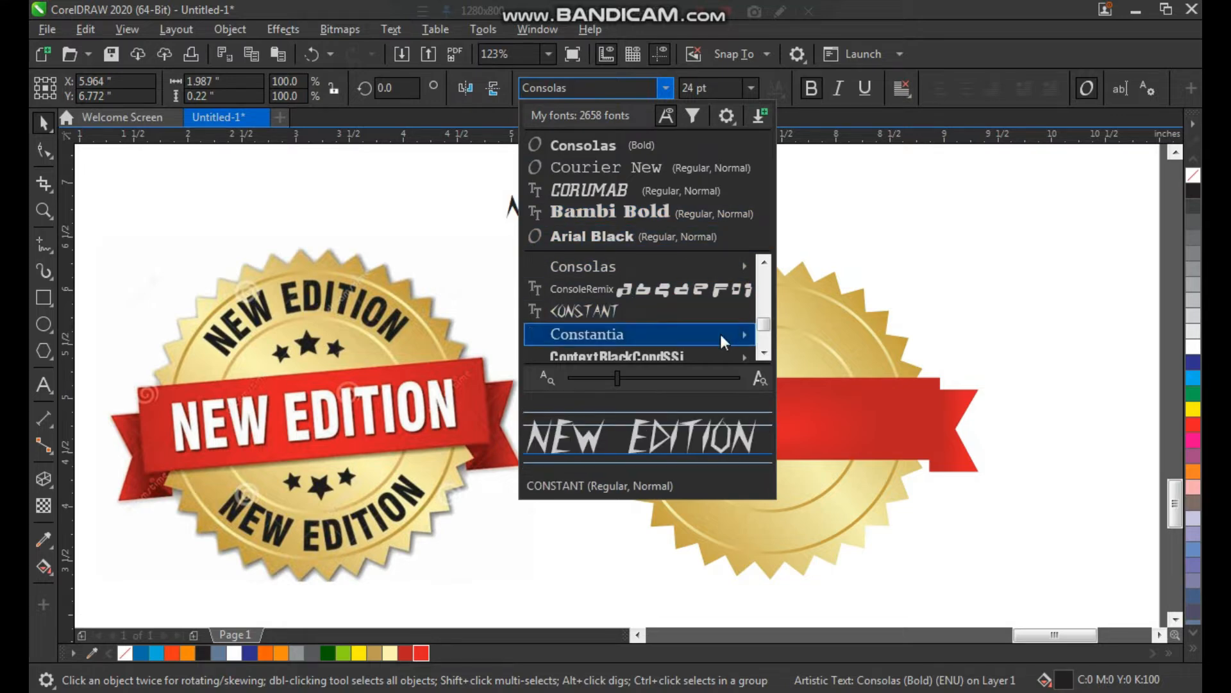
click(686, 355)
scroll(800, 335, down, 2)
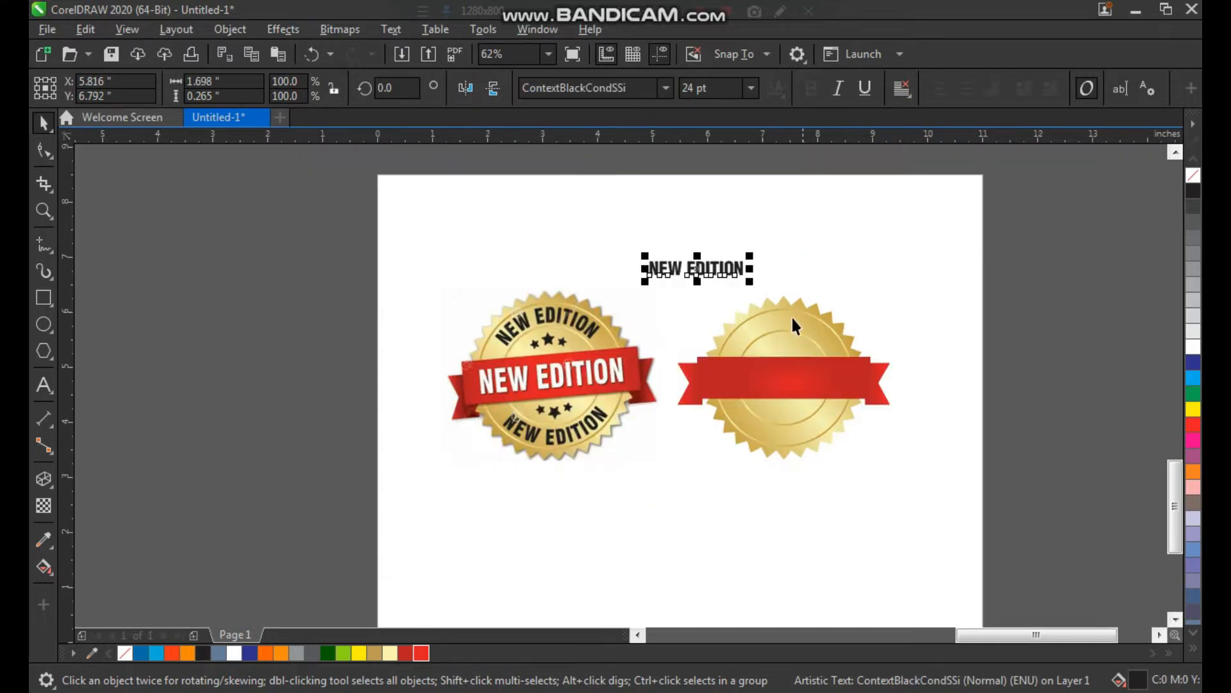
Center the NEW EDITION text horizontally and vertically on the red ribbon.
key(z)
scroll(885, 458, up, 2)
shift+click(884, 451)
key(c)
key(e)
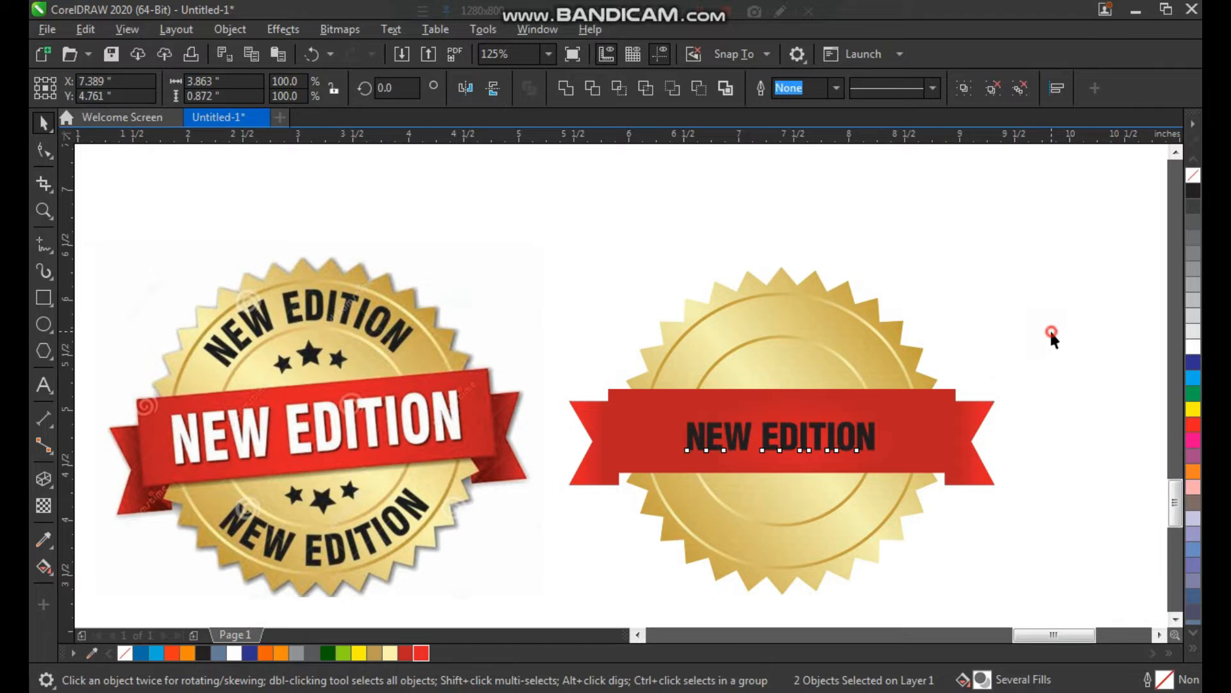
click(1050, 328)
Enlarge the ribbon text proportionally to about 33.8 pt, roughly 2.39 inches wide.
key(F2)
drag(586, 325, 954, 570)
key(space)
drag(802, 377, 894, 385)
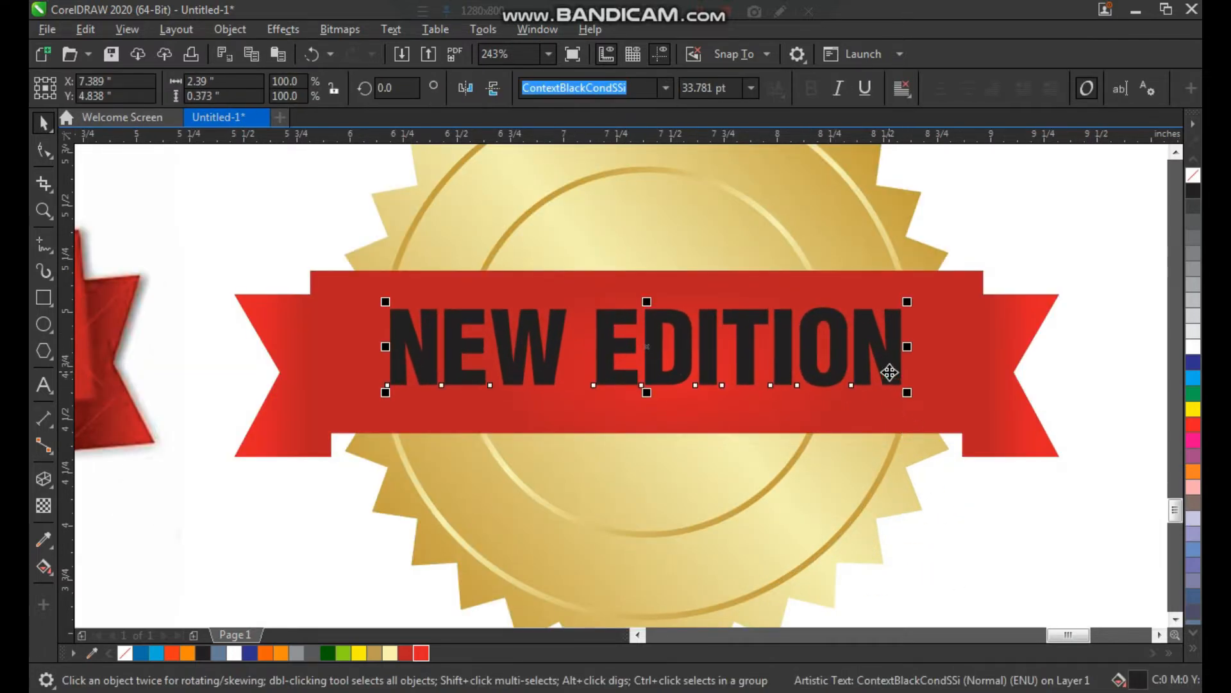
Fill the ribbon lettering with white.
key(F2)
drag(696, 311, 1049, 391)
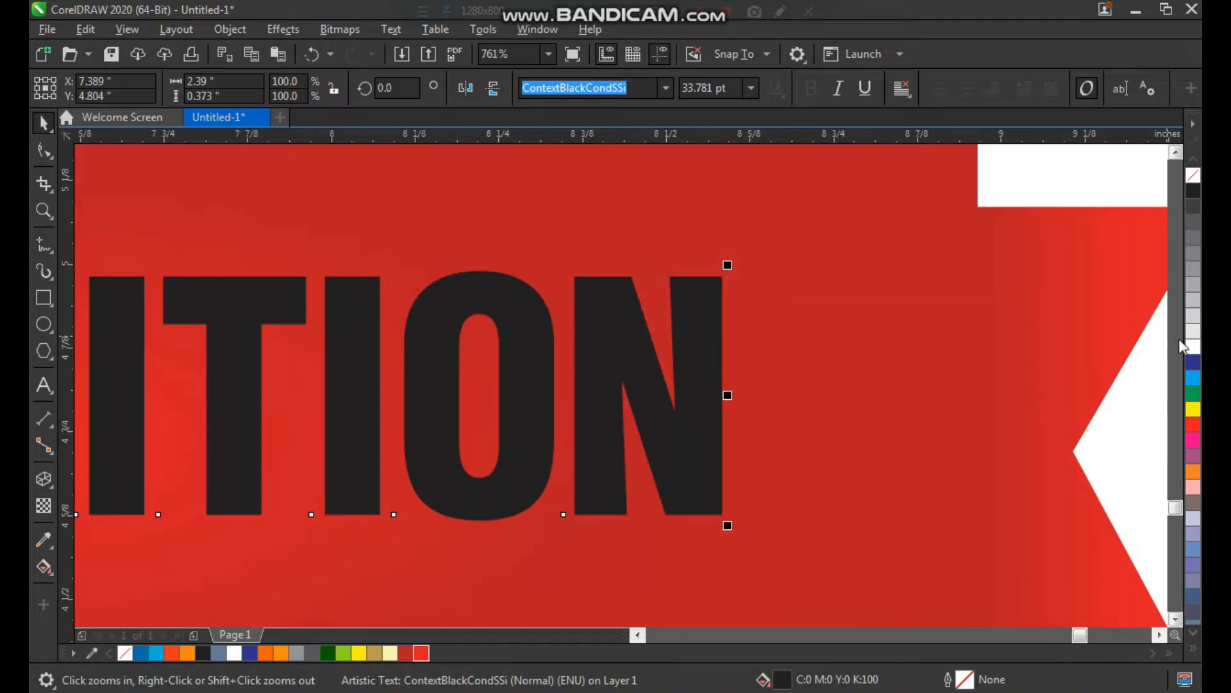
click(1191, 347)
scroll(650, 397, down, 2)
Duplicate the white ribbon lettering with a slight offset down and to the right, and fill the copy black.
key(F2)
drag(618, 383, 722, 532)
drag(665, 372, 675, 384)
right_click(675, 384)
scroll(690, 479, down, 1)
key(F2)
drag(748, 227, 498, 491)
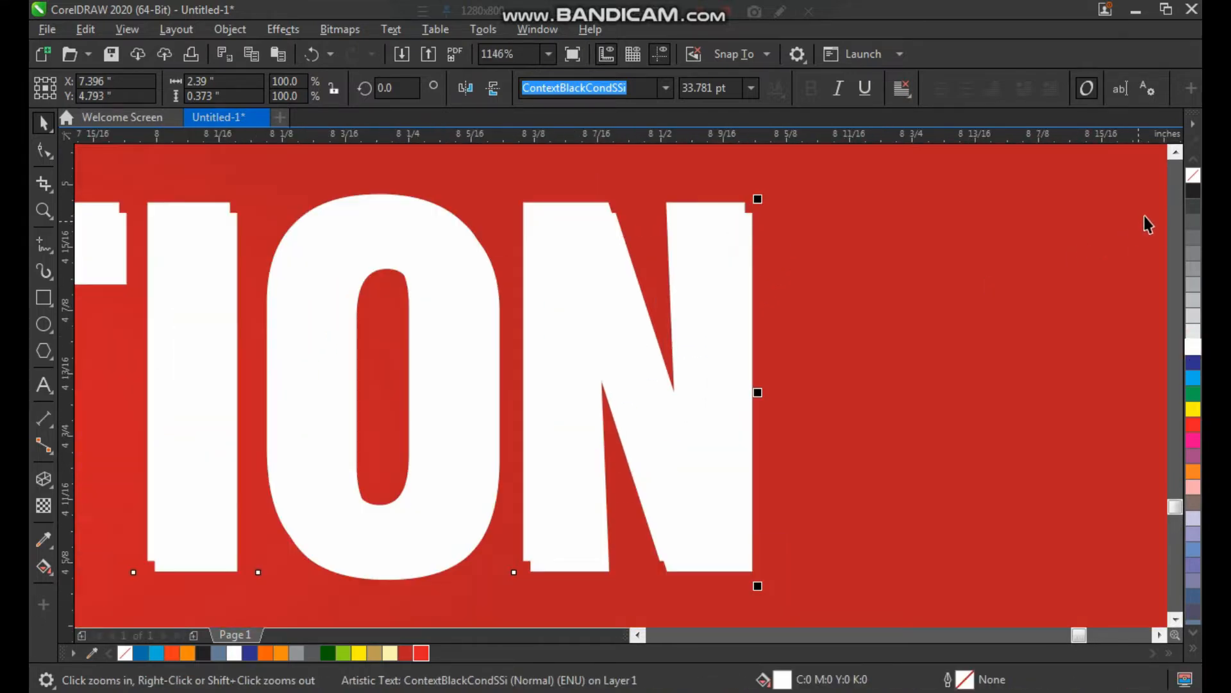
click(1192, 192)
Bring the white lettering in front of its black copy and nudge the black copy slightly further right as a shadow.
click(712, 207)
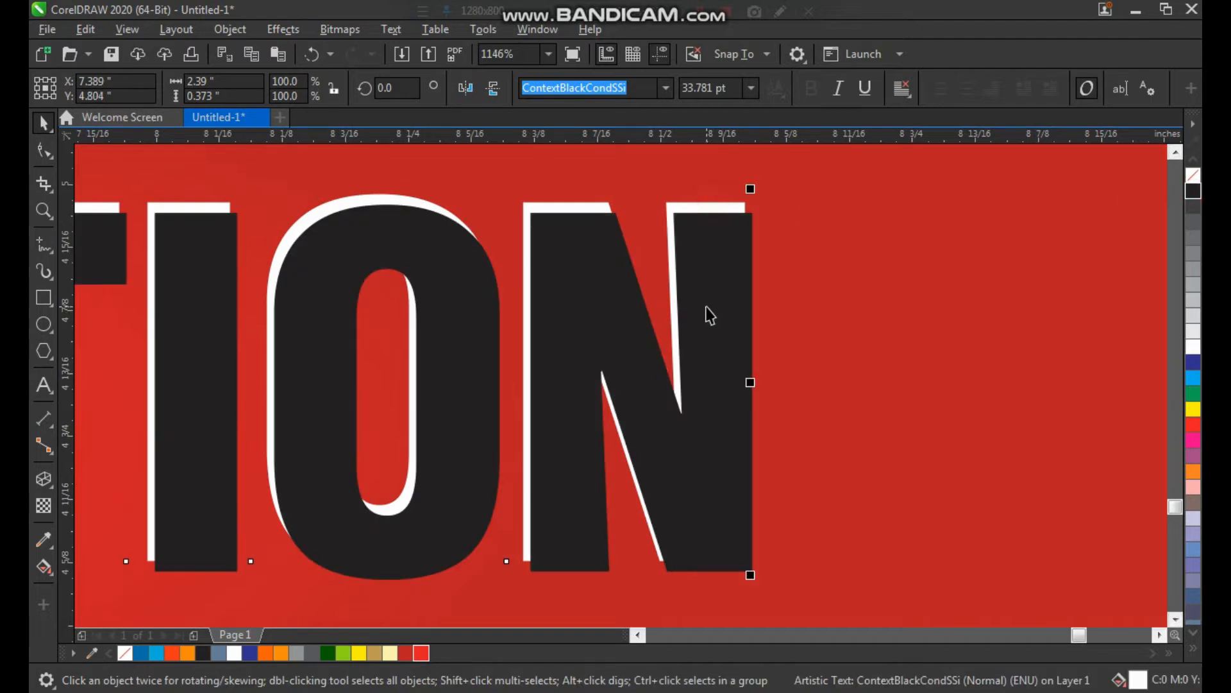
key(shift+Page_Up)
scroll(682, 487, down, 1)
key(F2)
drag(668, 489, 750, 586)
drag(591, 377, 600, 379)
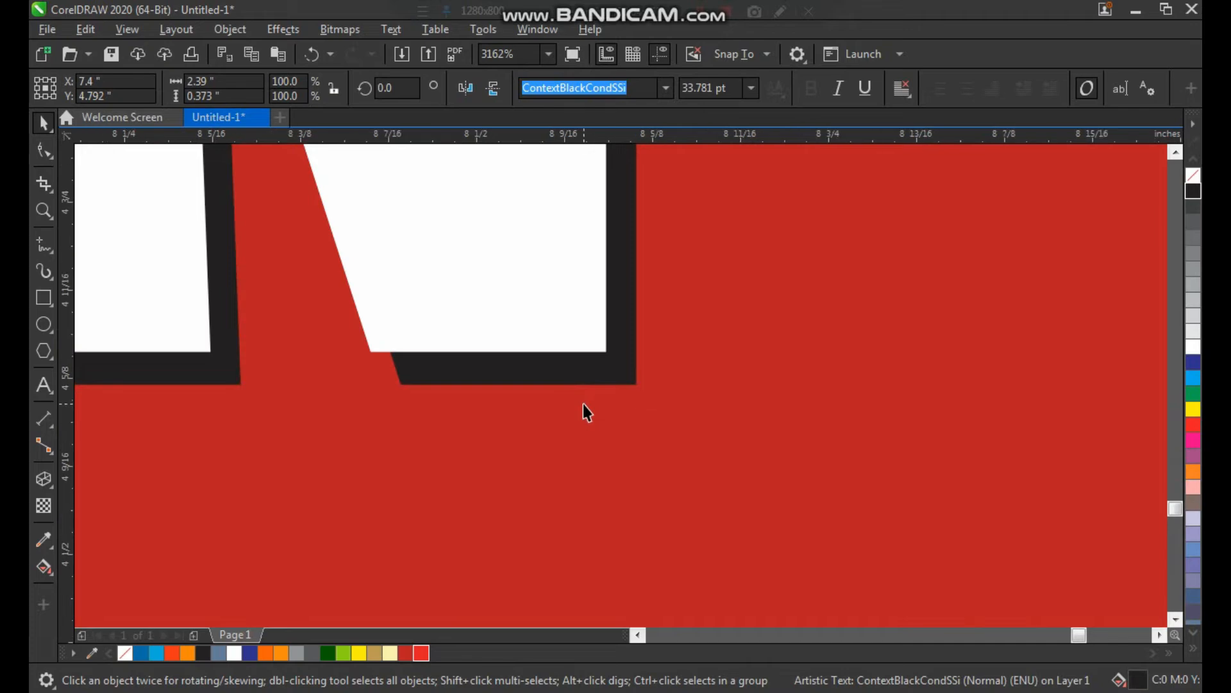
scroll(583, 403, down, 5)
click(738, 326)
Place a copy of the white ribbon lettering above the seal and fill it black.
key(F2)
drag(706, 212, 45, 603)
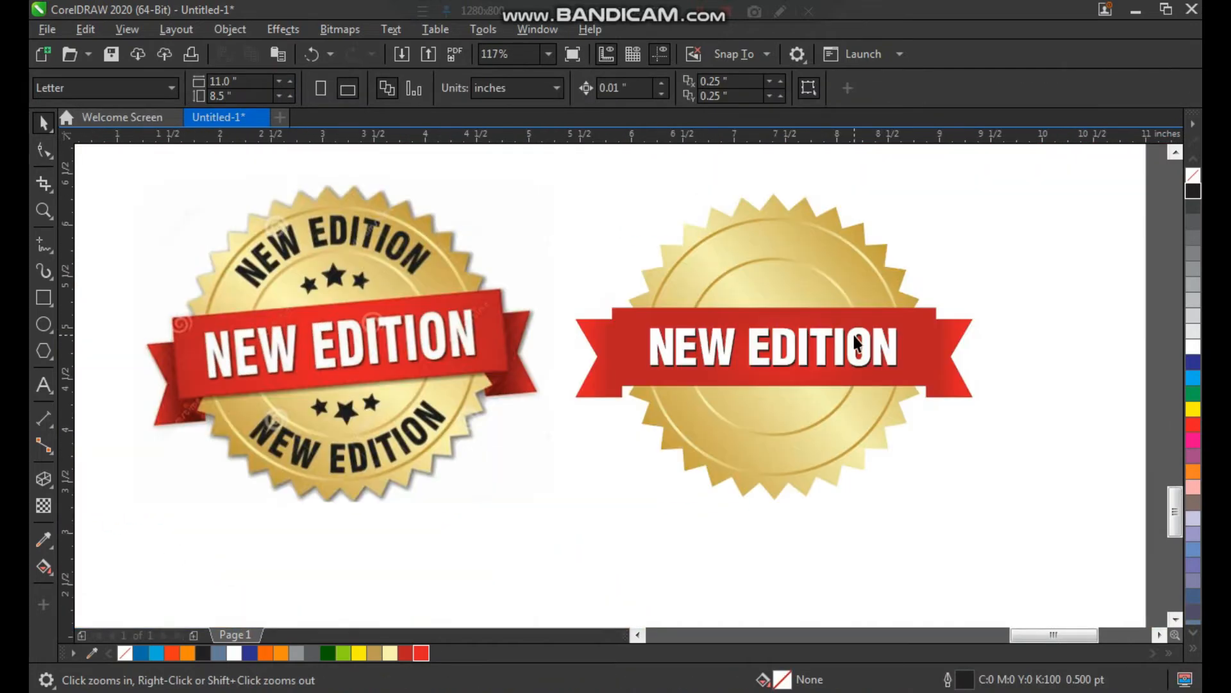
drag(852, 352, 866, 172)
right_click(866, 173)
key(F2)
drag(658, 256, 1162, 152)
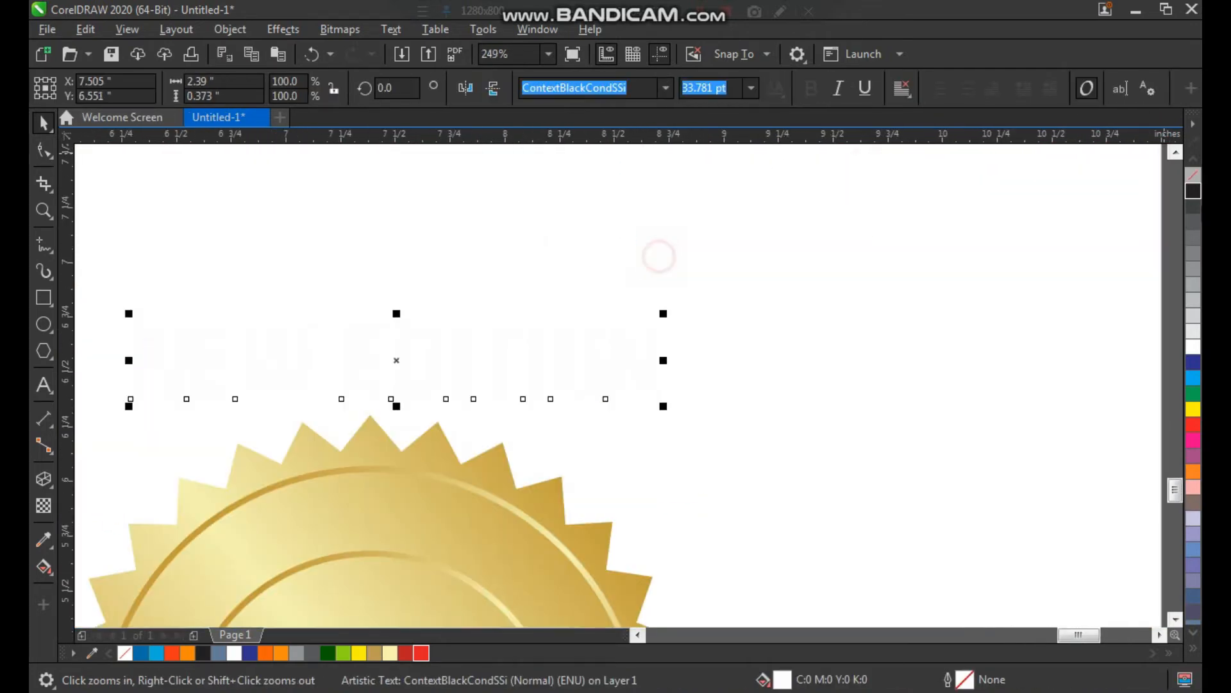
click(1193, 192)
Scale the black text above the seal down to about 19.4 pt.
scroll(690, 283, down, 1)
key(F2)
drag(244, 246, 822, 544)
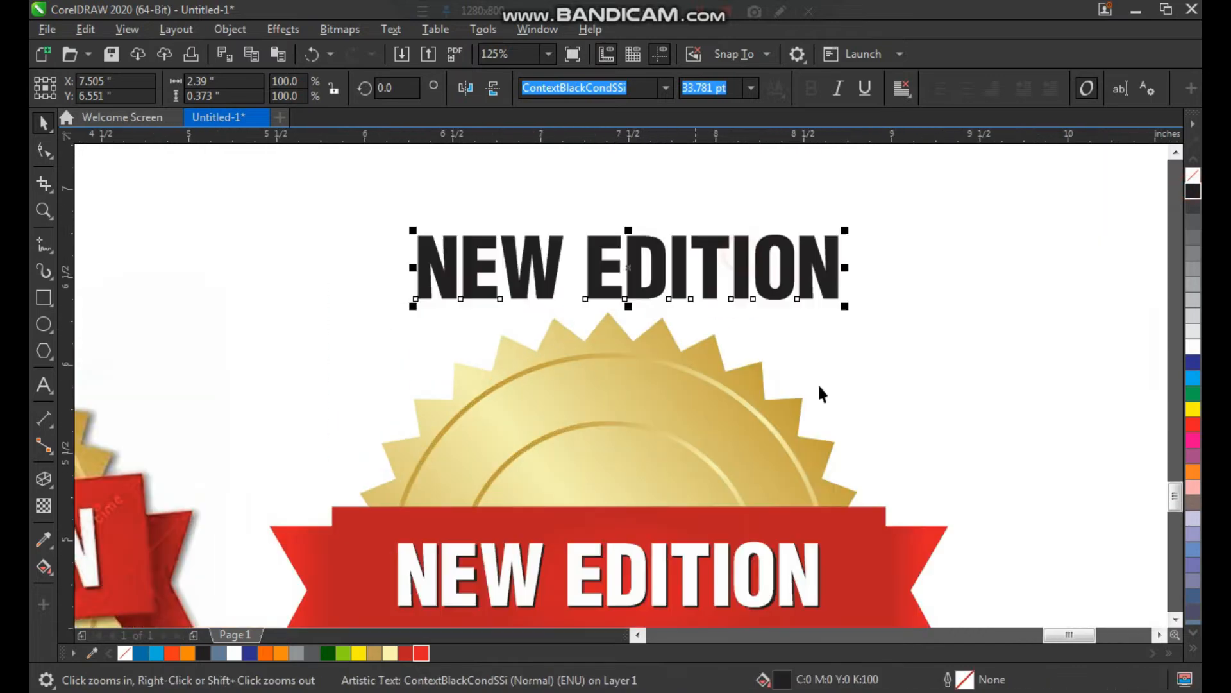
drag(851, 309, 756, 294)
Try moving the small black text slightly up and to the right, and undo the move.
scroll(507, 352, down, 1)
key(F2)
drag(452, 273, 724, 502)
drag(634, 236, 651, 221)
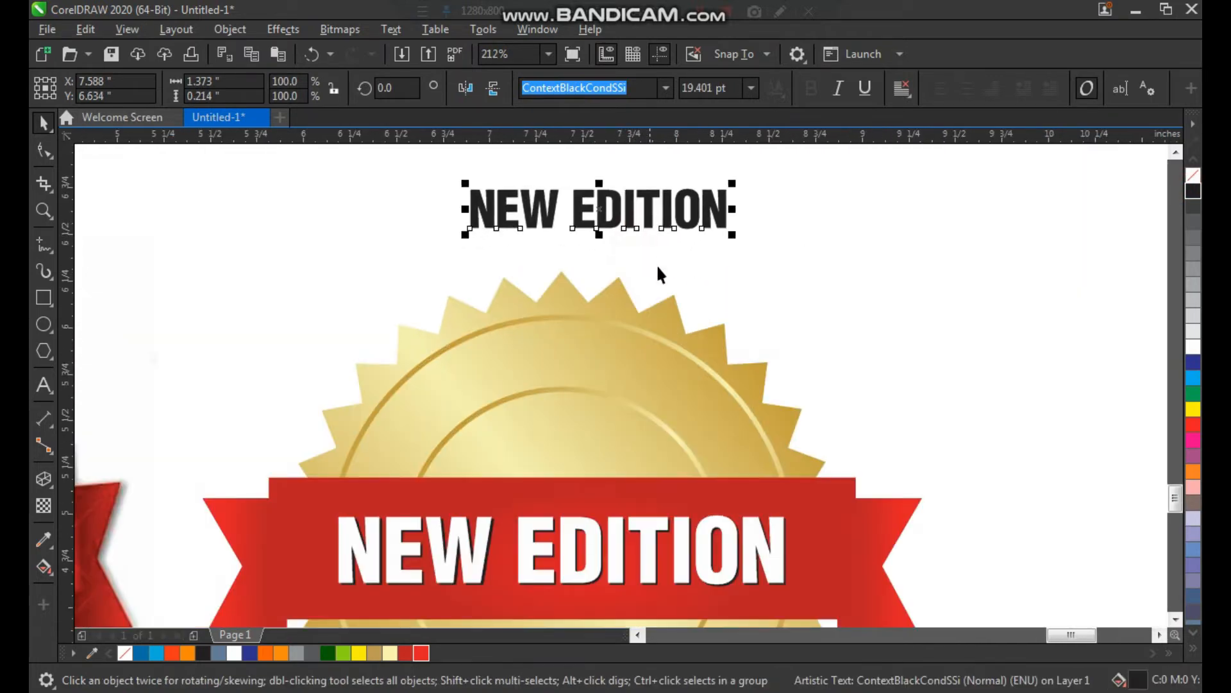
key(ctrl+z)
click(800, 289)
Draw a small circle beside the seal and center it horizontally and vertically on the gold seal.
scroll(473, 232, down, 1)
key(F2)
drag(377, 220, 761, 539)
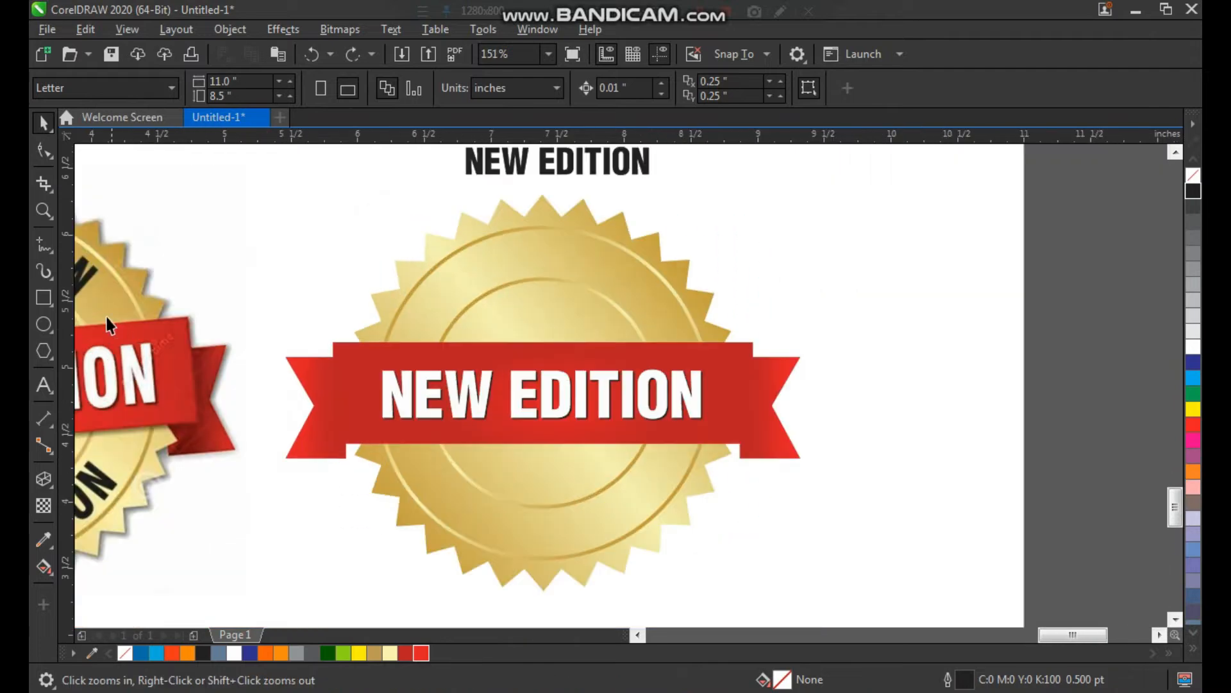
click(42, 324)
drag(284, 228, 378, 319)
key(space)
shift+click(579, 253)
key(c)
key(e)
click(723, 264)
Enlarge the circle from its center to about 2.52 inches in diameter, around the seal's outer ring.
click(576, 360)
drag(595, 341, 819, 217)
click(877, 228)
Fit the black NEW EDITION text above the seal to the circle as its path.
key(z)
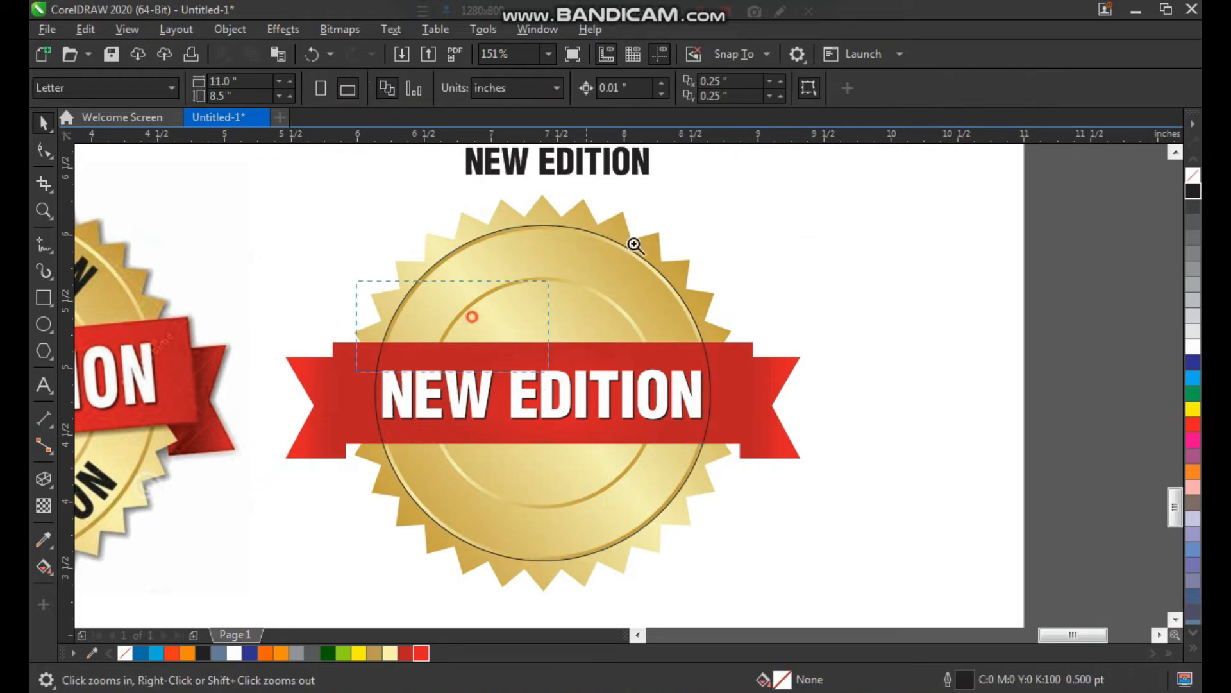
drag(473, 318, 748, 133)
click(671, 274)
key(z)
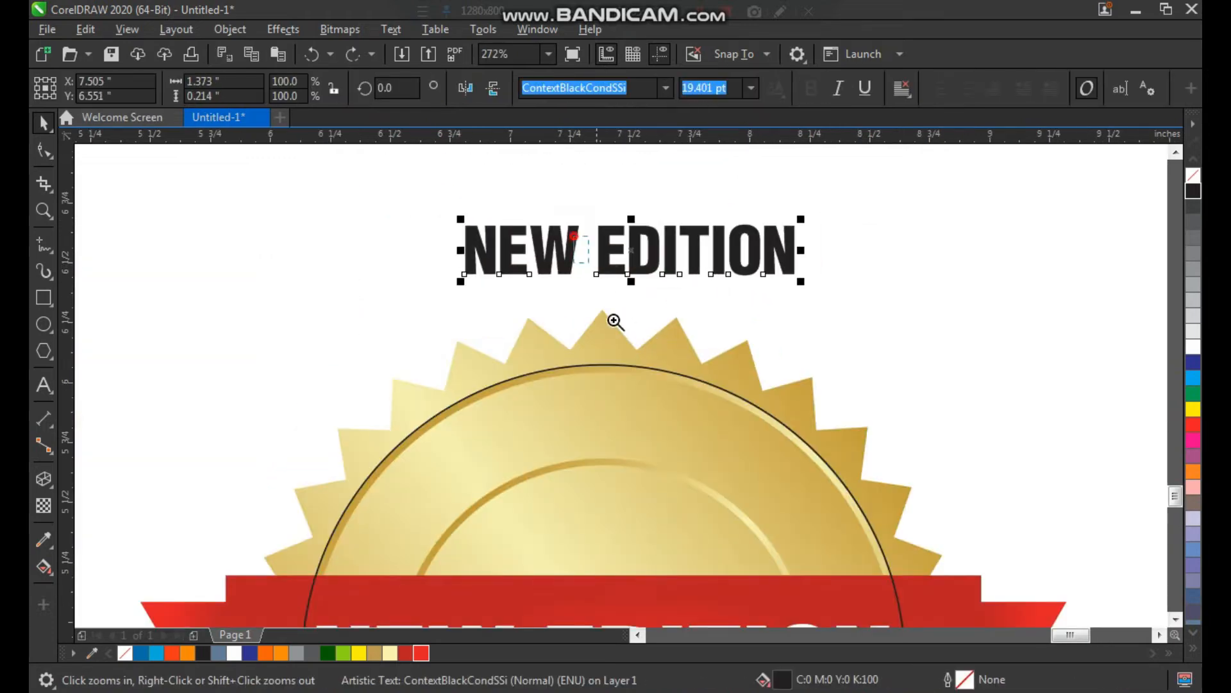
drag(595, 230, 662, 438)
shift+click(665, 466)
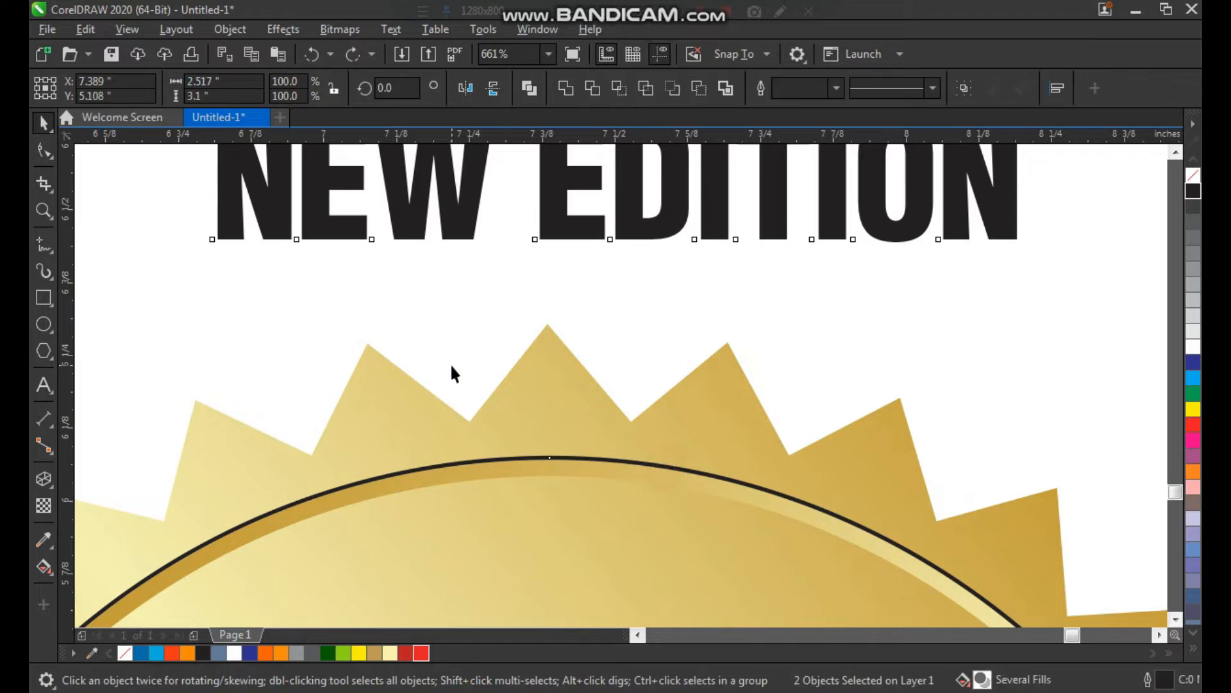
scroll(452, 363, down, 3)
key(F2)
drag(363, 245, 674, 558)
click(391, 30)
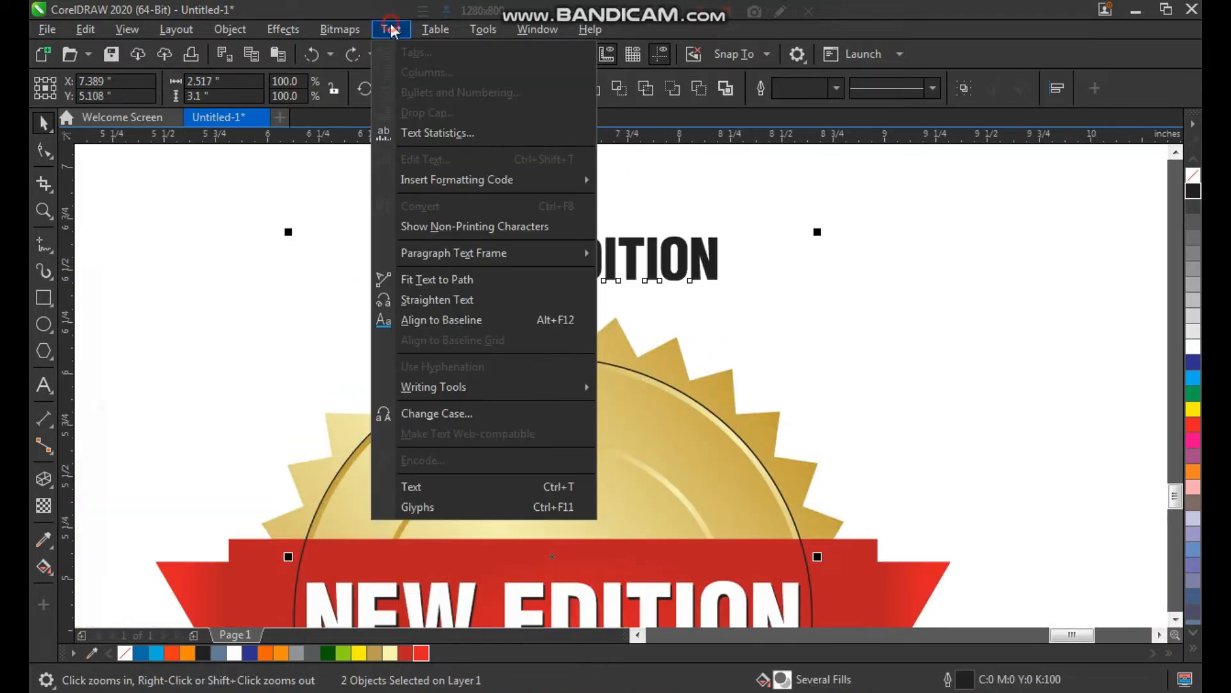
click(453, 282)
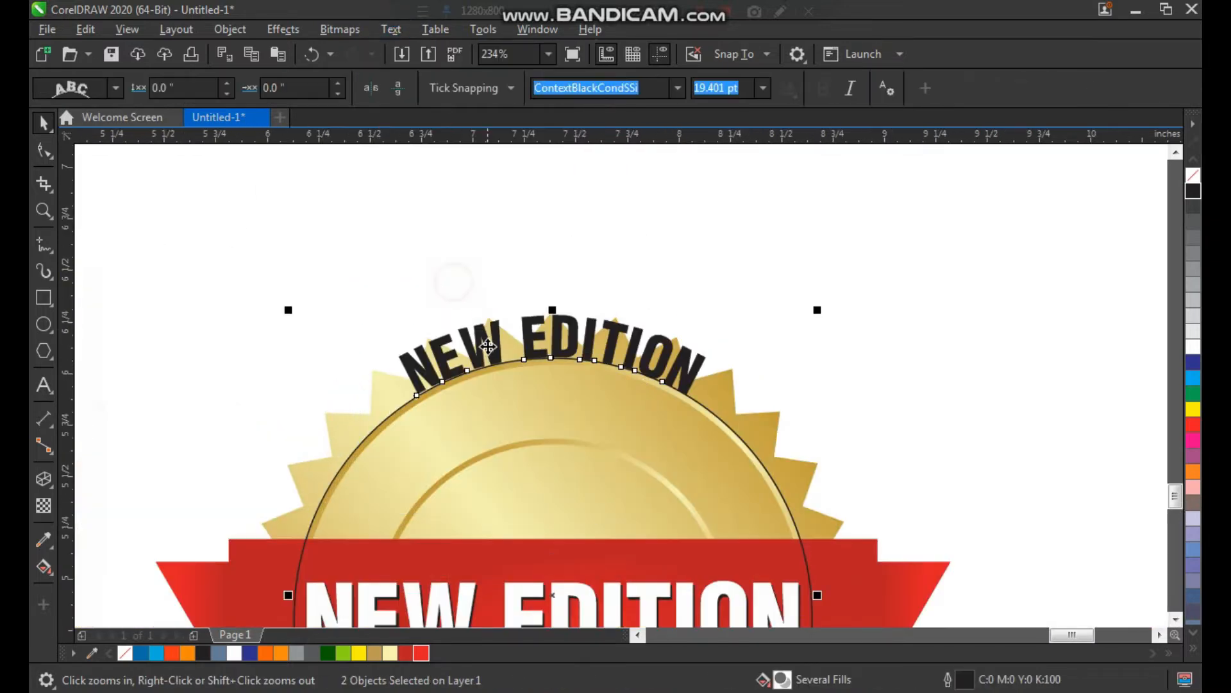
Offset the curved text -0.312 inch from the circle so it sits between the two gold rings.
scroll(486, 345, down, 3)
key(F2)
drag(433, 307, 632, 486)
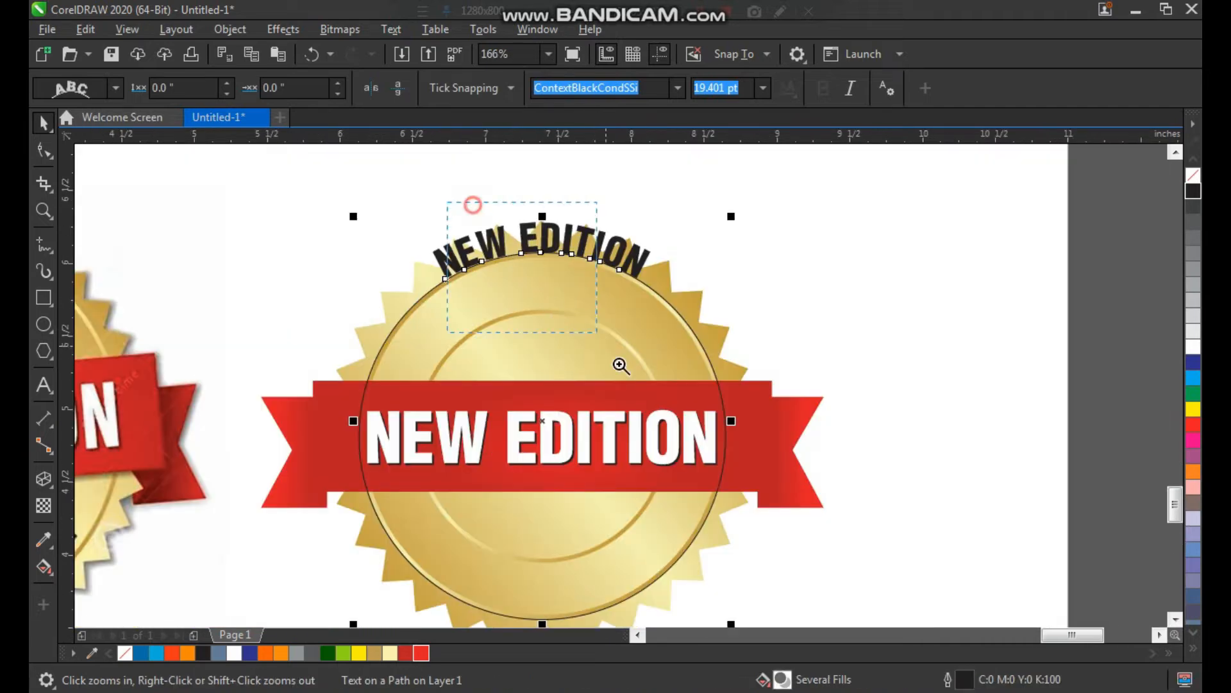
drag(619, 364, 630, 377)
click(636, 252)
drag(636, 248, 633, 368)
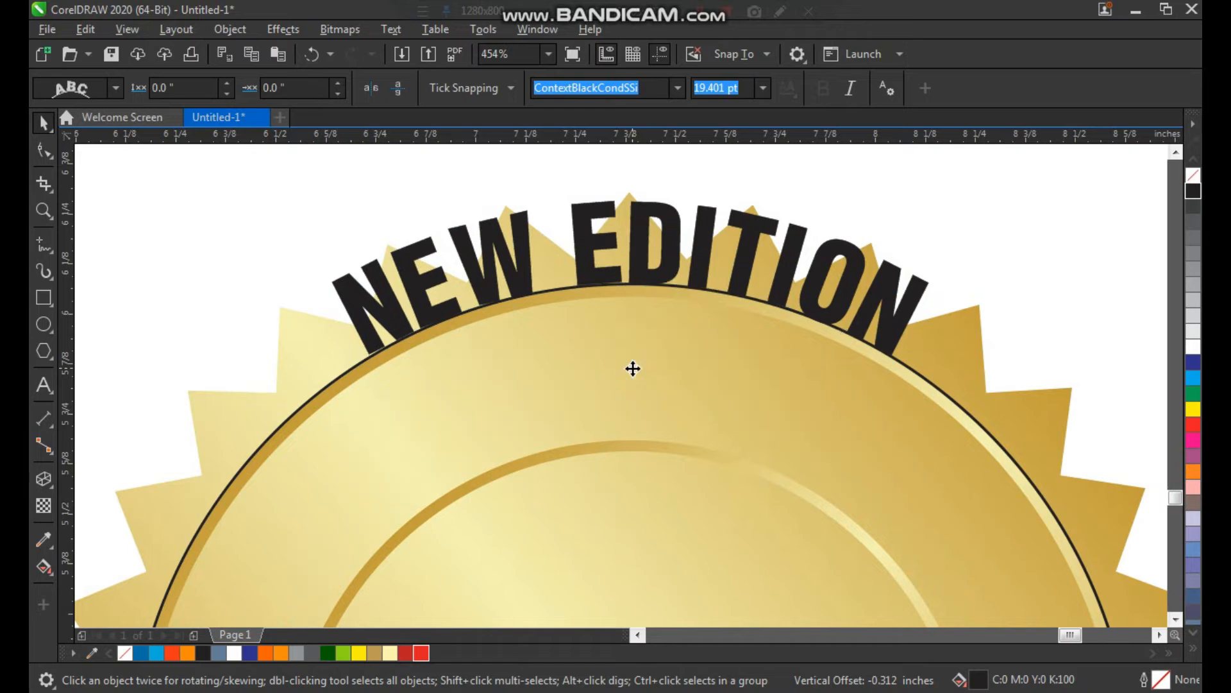
Enlarge the curved NEW EDITION text to about 21.3 pt.
scroll(554, 346, down, 2)
key(F2)
drag(427, 294, 872, 585)
drag(826, 383, 848, 406)
key(F2)
drag(466, 200, 614, 379)
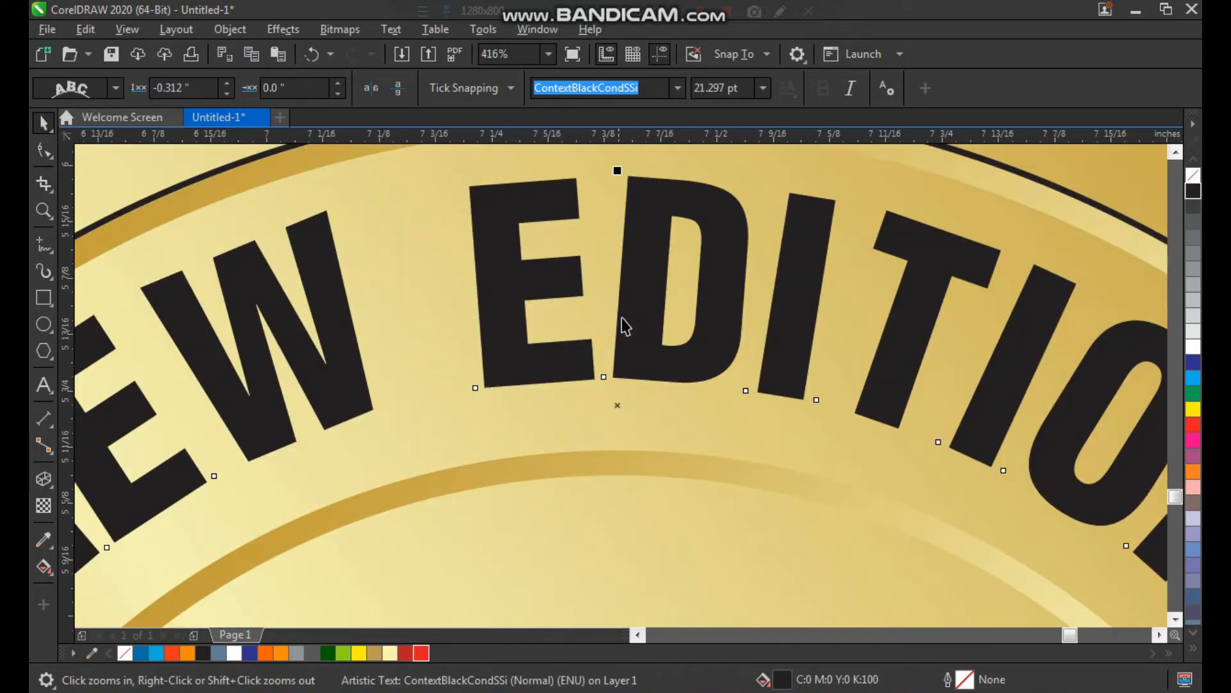
scroll(638, 296, down, 6)
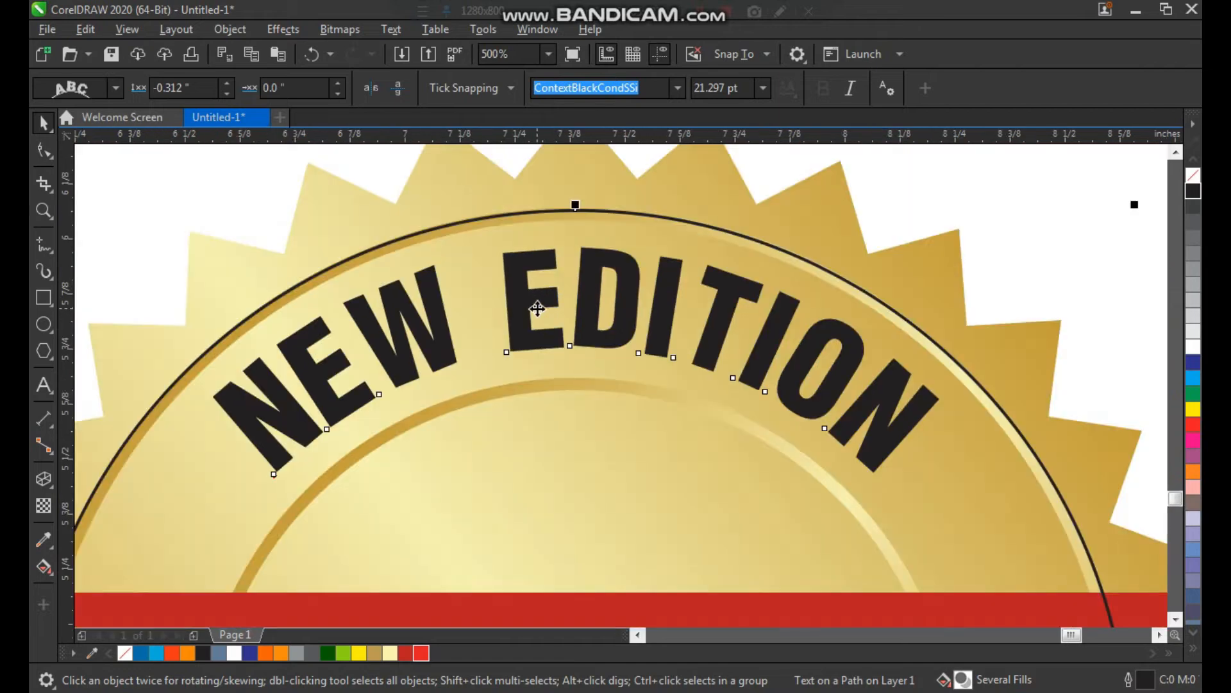
Copy the curved text's wording and paste it as a separate straight text line above the seal.
key(F2)
scroll(801, 180, down, 2)
drag(811, 171, 385, 433)
key(F8)
key(space)
key(space)
click(841, 312)
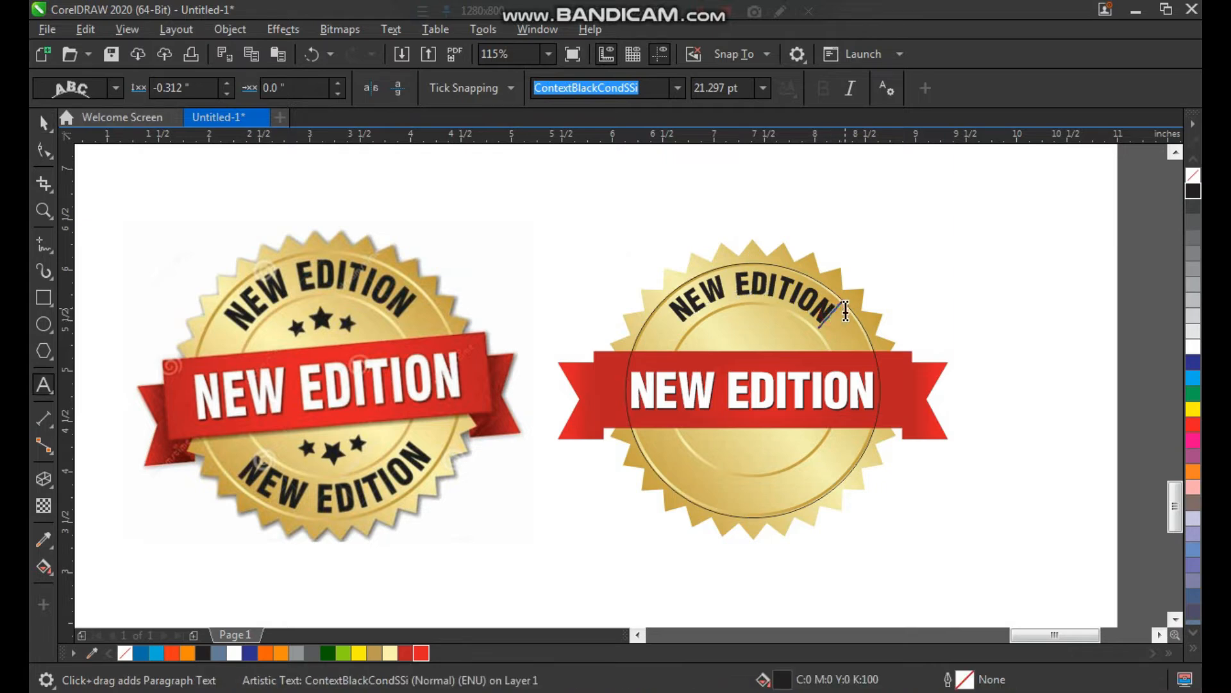
key(ctrl+a)
key(ctrl+c)
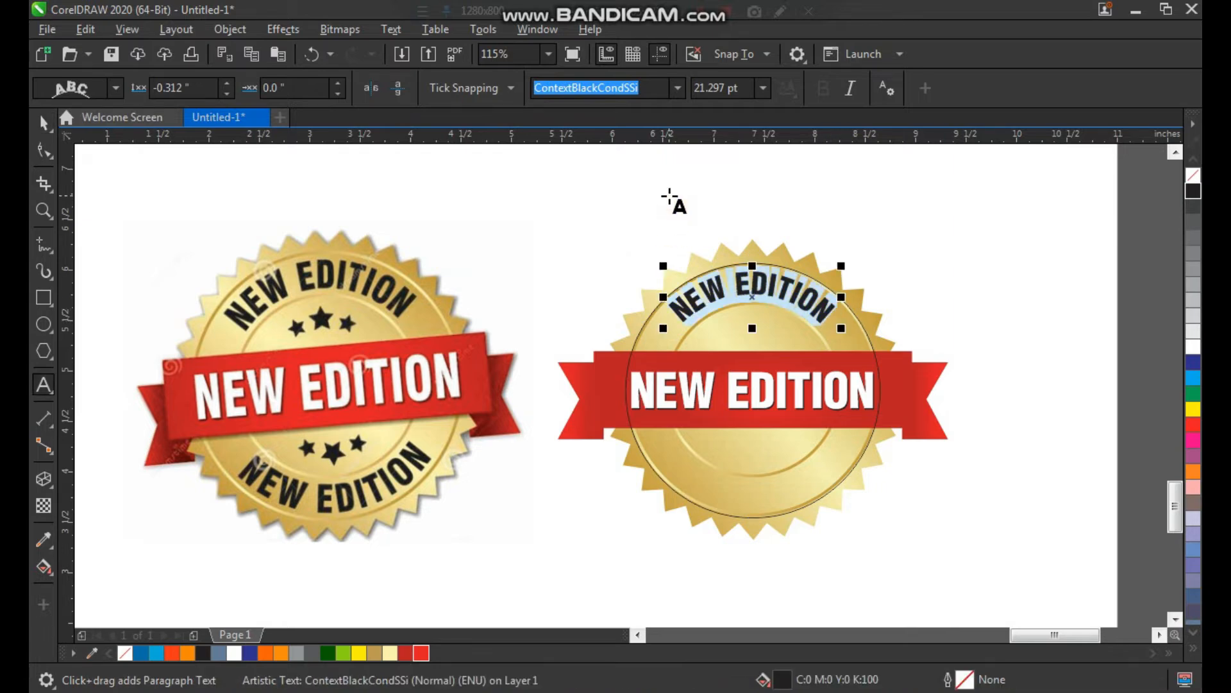
click(668, 192)
key(ctrl+v)
key(ctrl+space)
click(883, 203)
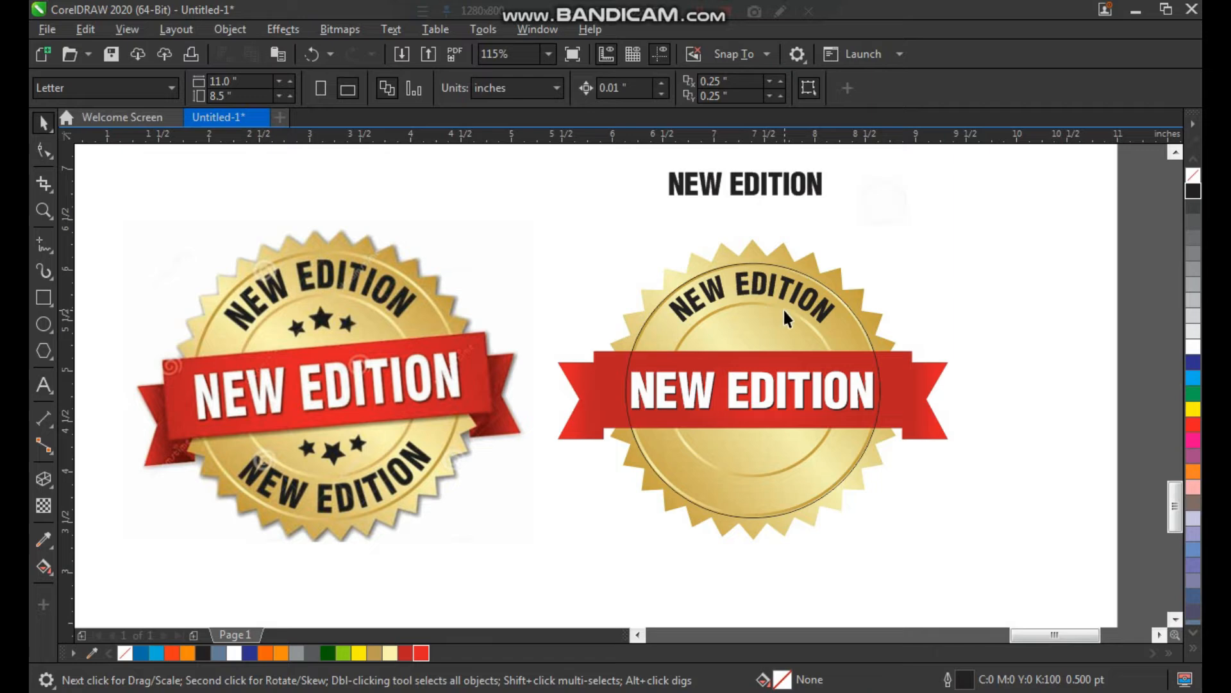
Convert the curved NEW EDITION text to curves and select the circle separately.
click(795, 299)
key(ctrl+q)
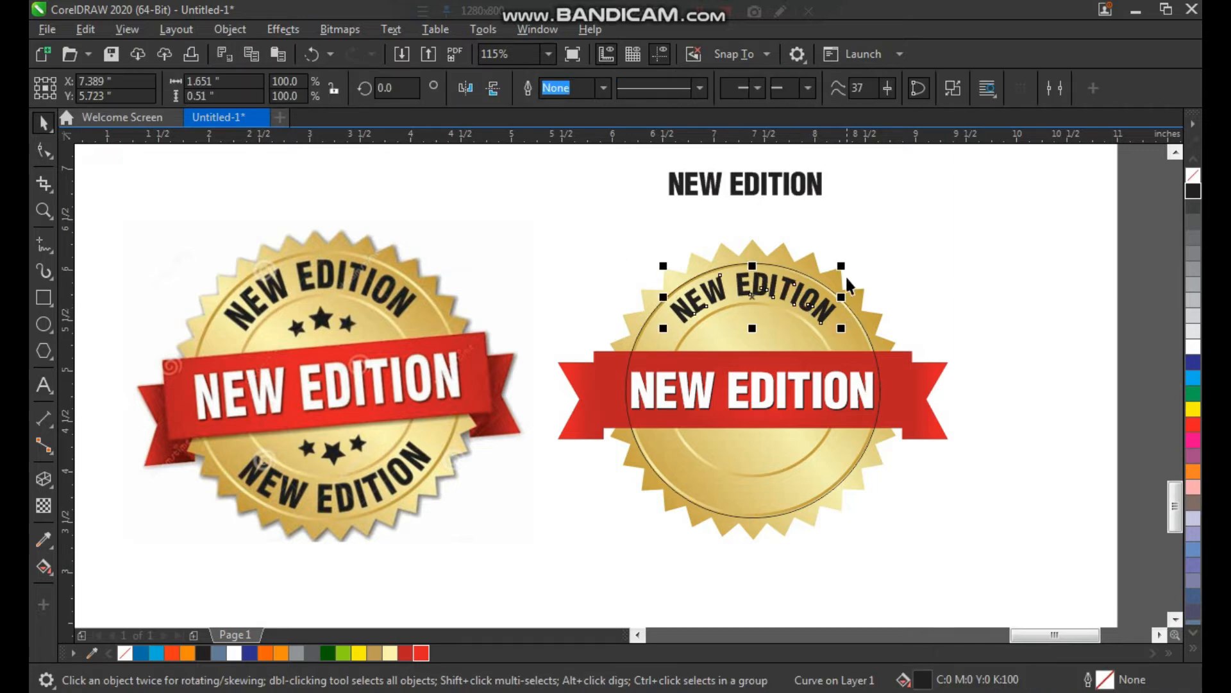
key(F2)
drag(819, 259, 677, 342)
click(707, 213)
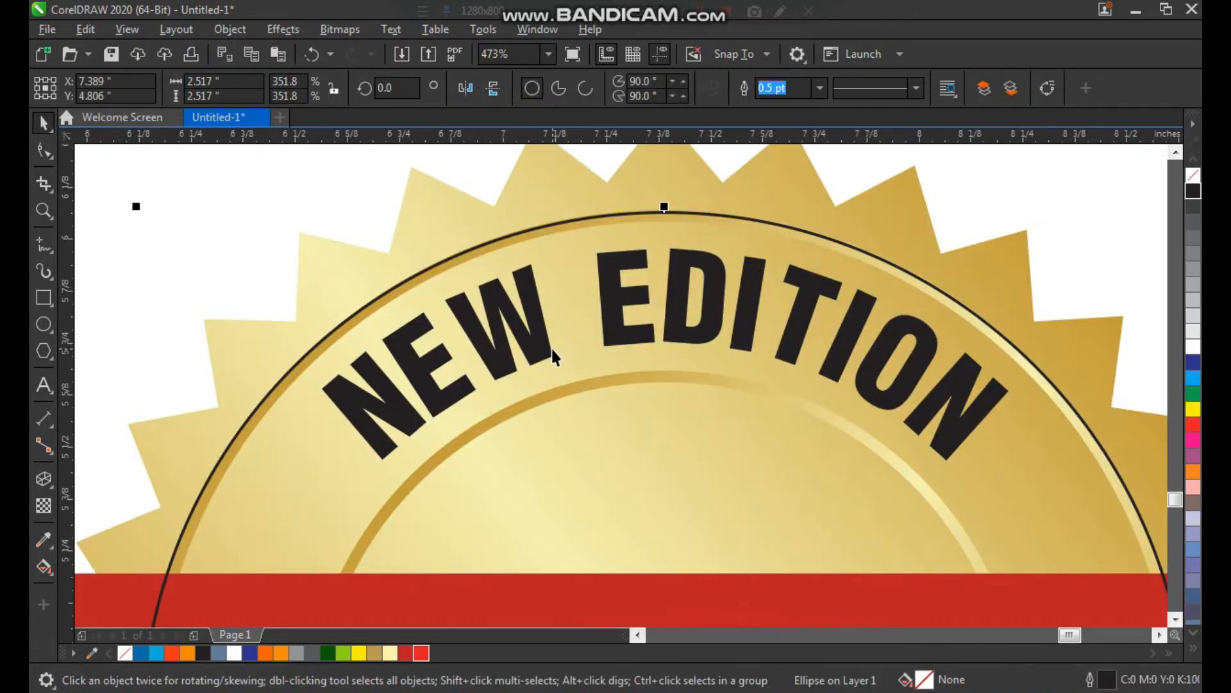
Fit the straight NEW EDITION text above the seal to the thin black circle's path.
scroll(553, 349, down, 3)
key(F2)
drag(838, 164, 233, 599)
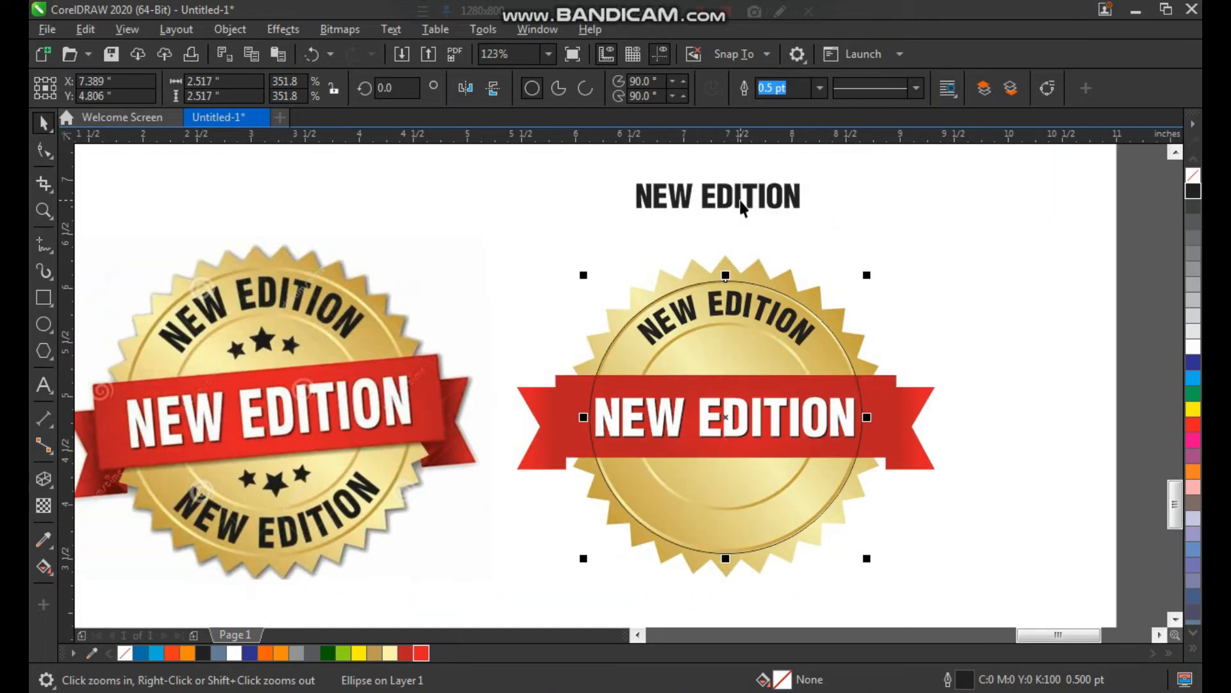
click(737, 197)
key(F2)
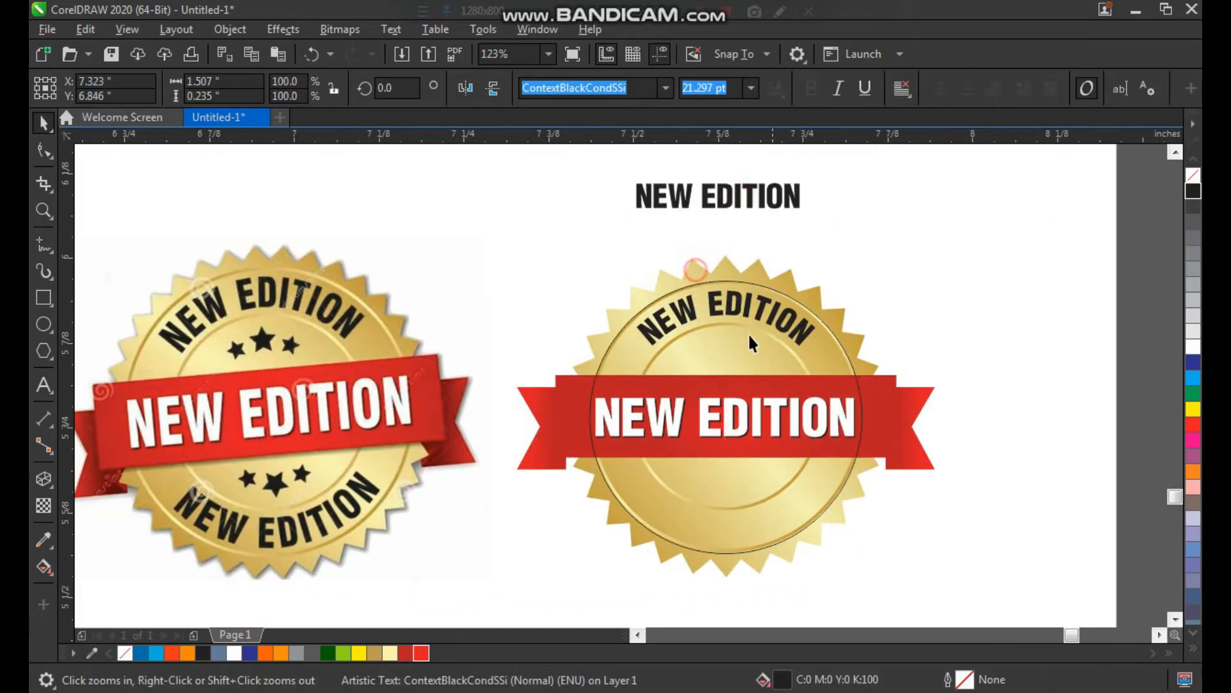
drag(695, 270, 776, 347)
click(631, 218)
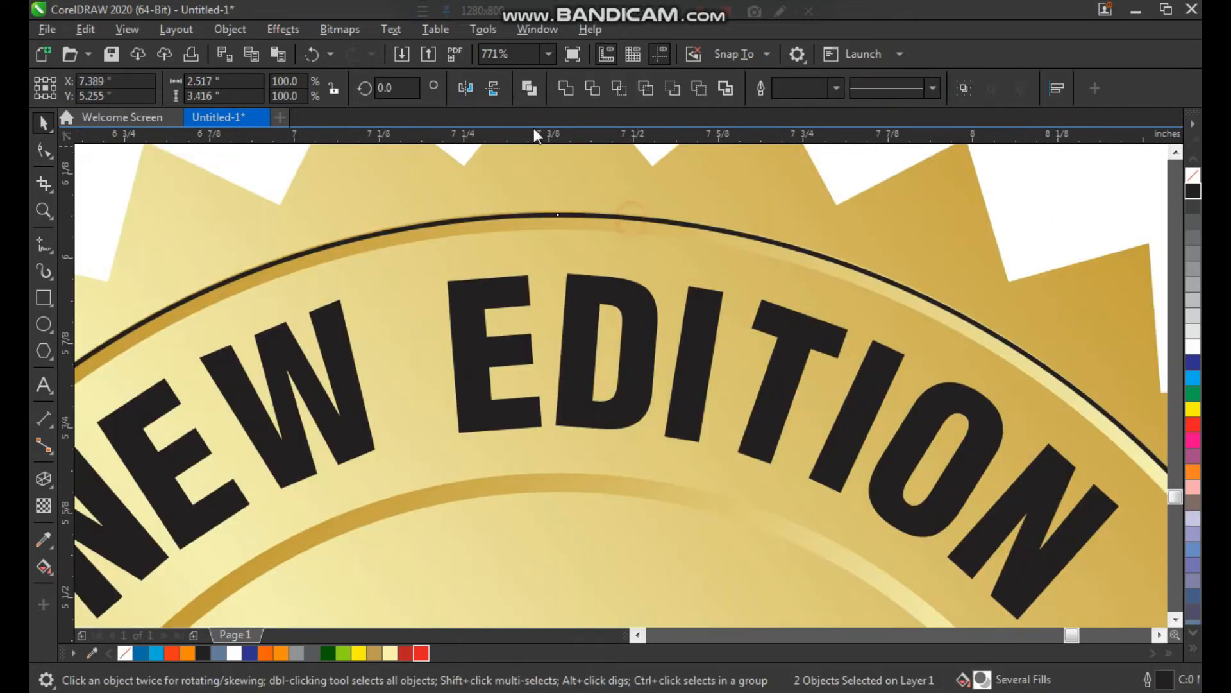
click(391, 29)
click(449, 280)
scroll(593, 359, down, 2)
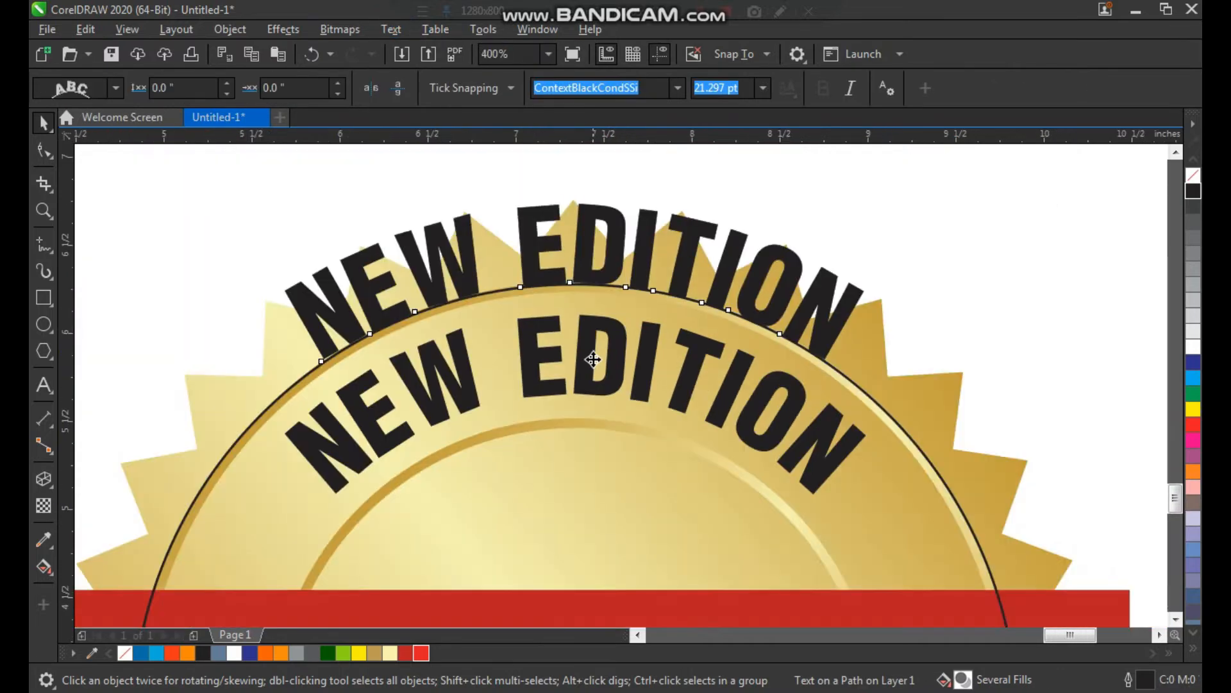
Mirror the newly fitted NEW EDITION text both horizontally and vertically on the circle.
scroll(593, 359, down, 3)
key(F2)
drag(457, 295, 766, 584)
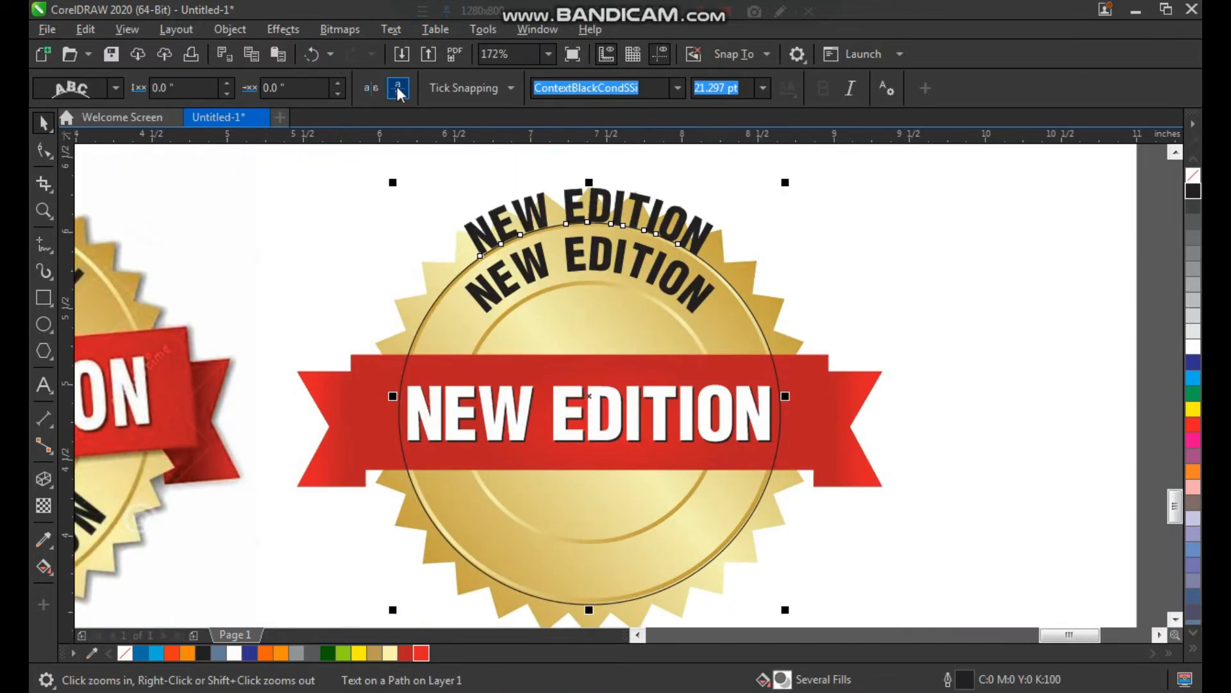
click(372, 87)
Move the mirrored text to the circle's lower arc, offset about -0.098 inch so it sits between the gold rings.
click(590, 249)
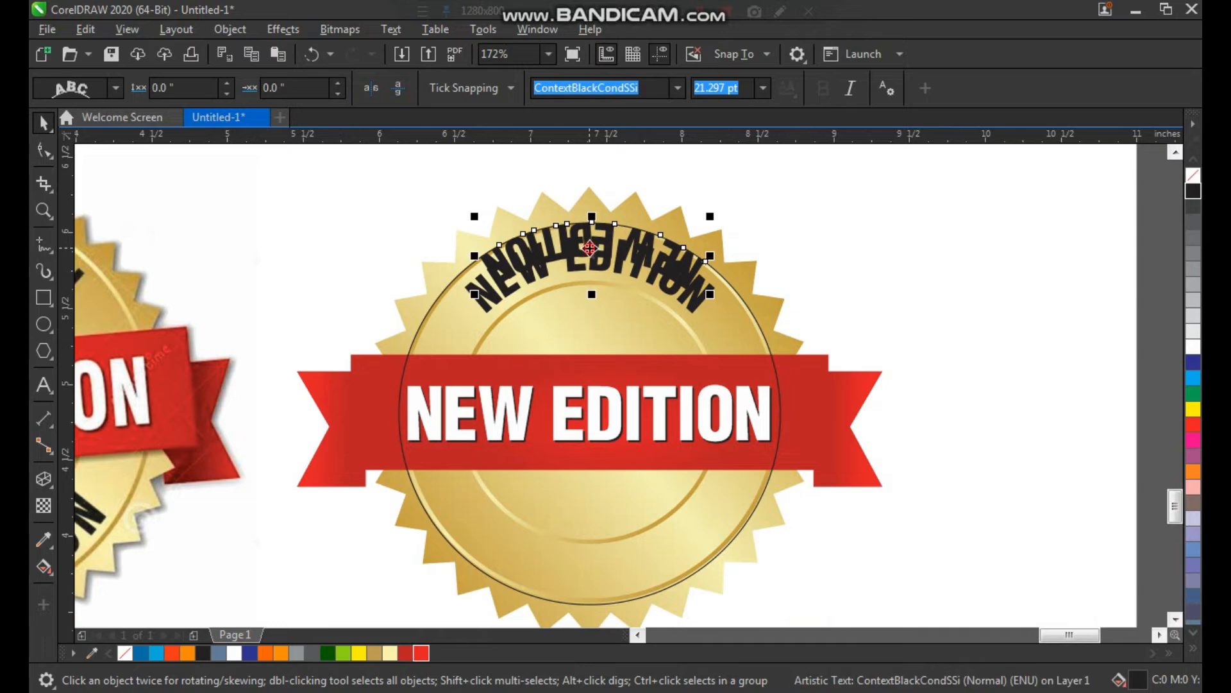
drag(595, 248, 585, 562)
key(F2)
drag(559, 523, 622, 627)
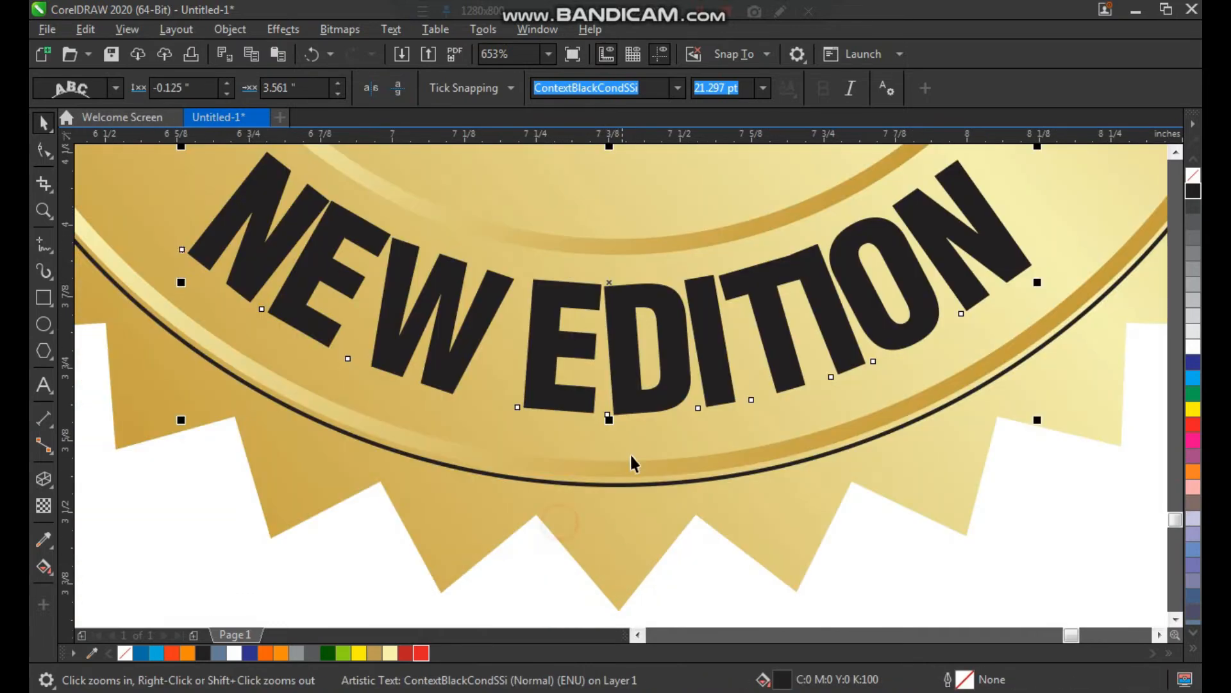
drag(679, 357, 678, 368)
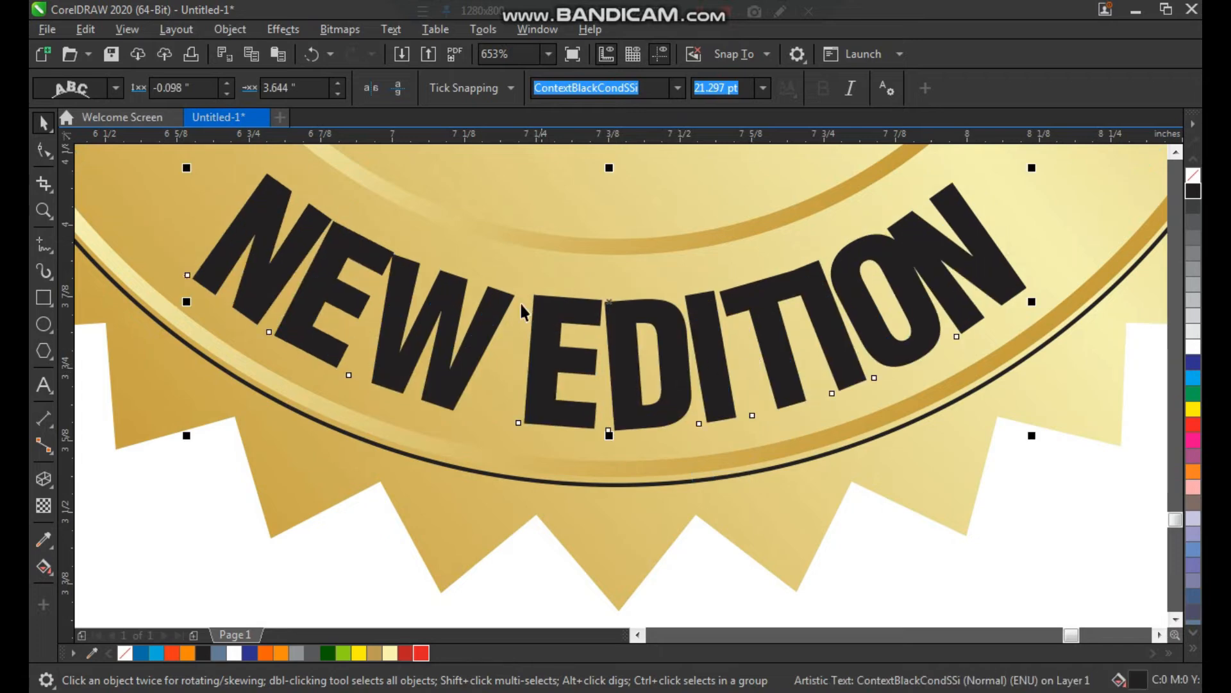
Widen the letter spacing of the lower curved NEW EDITION text with the Shape tool.
scroll(522, 305, down, 2)
key(F2)
drag(335, 187, 910, 517)
key(F10)
drag(801, 406, 836, 405)
key(space)
Convert the lower curved NEW EDITION text to curves.
scroll(626, 476, down, 4)
key(F2)
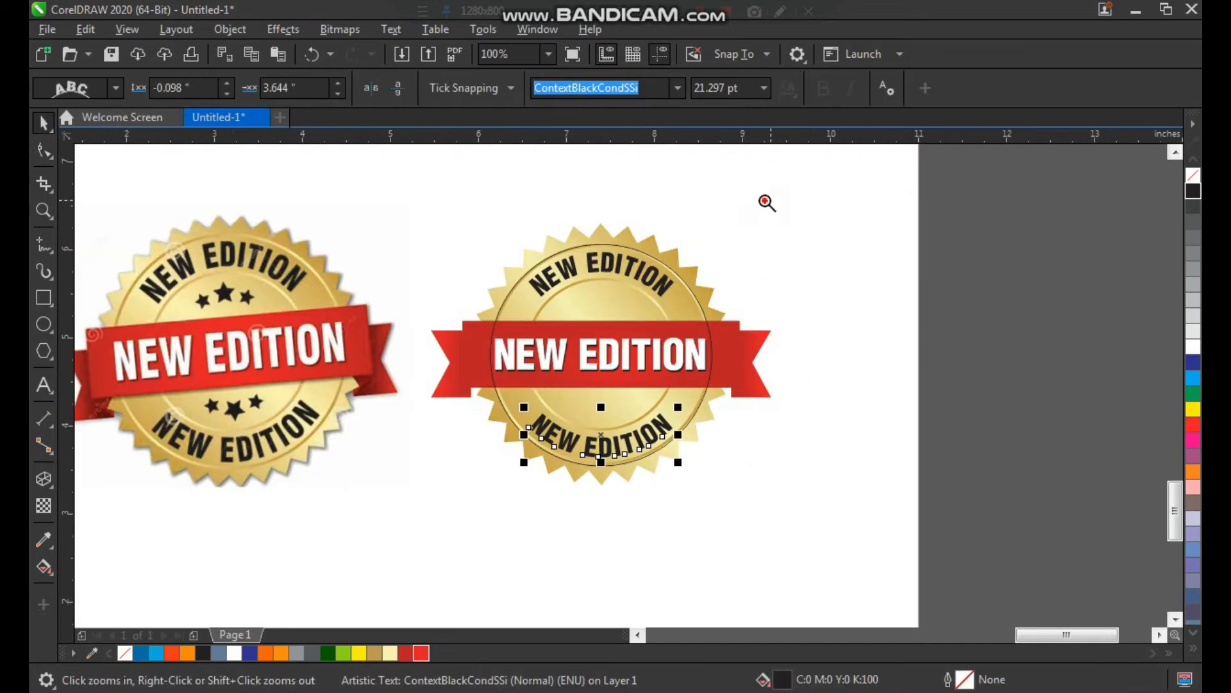
drag(772, 199, 129, 554)
key(ctrl+q)
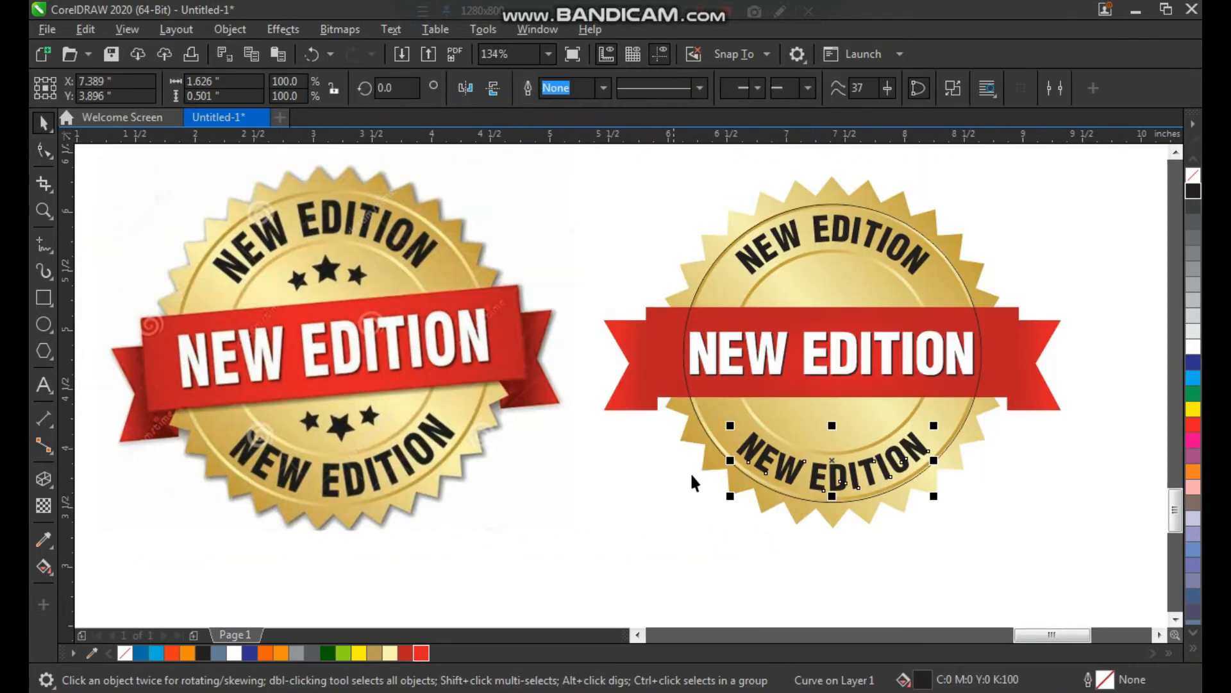
Delete the thin black guide circle around the seal's outer ring.
click(663, 506)
key(F2)
drag(712, 228, 756, 278)
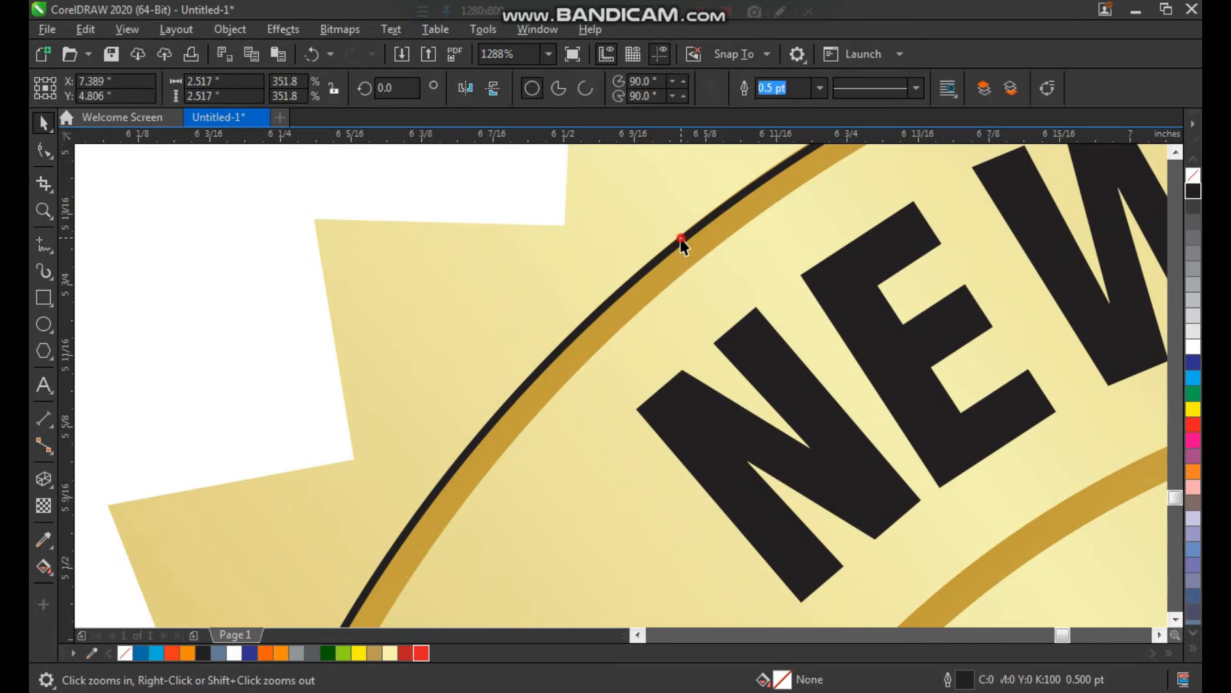
key(space)
scroll(633, 299, down, 10)
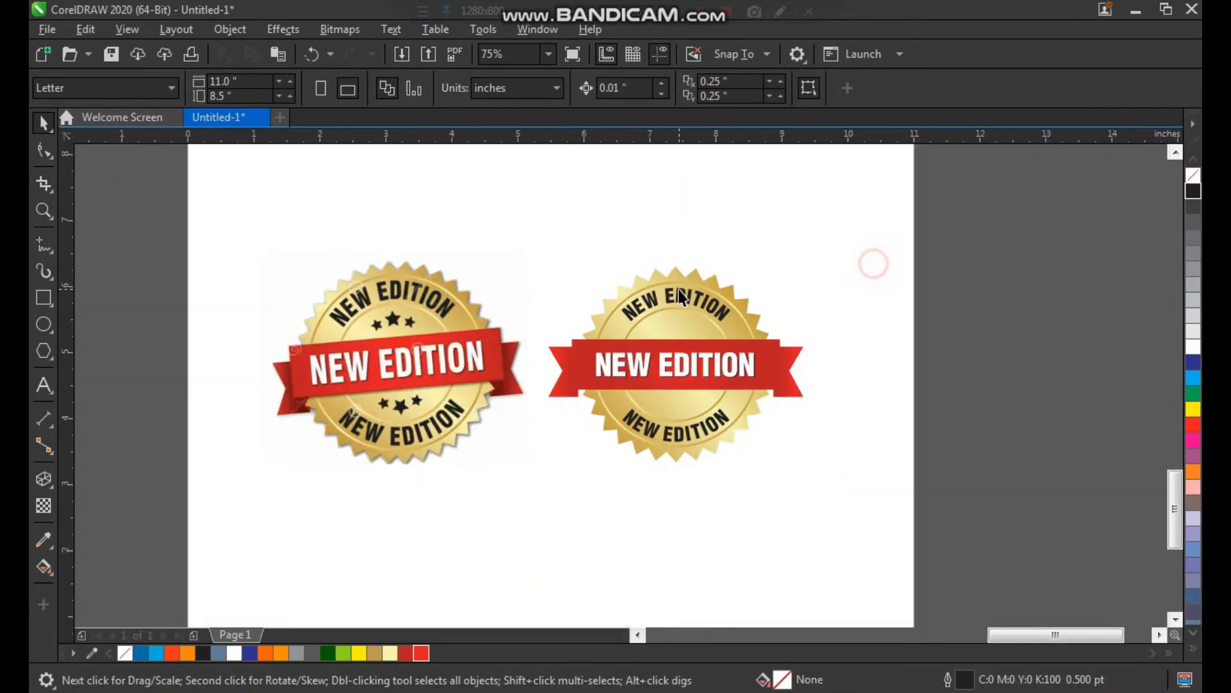
Draw a five-pointed star about 0.217 by 0.206 inch inside the inner ring above the ribbon.
key(F2)
drag(295, 225, 847, 531)
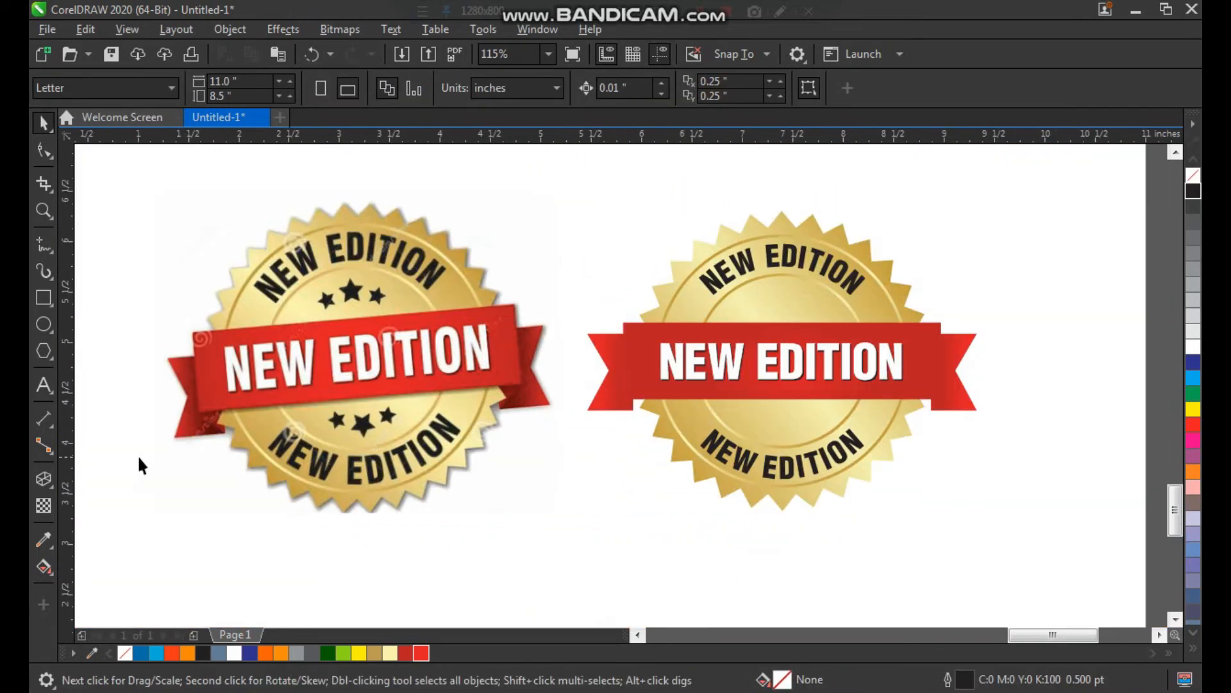
click(50, 356)
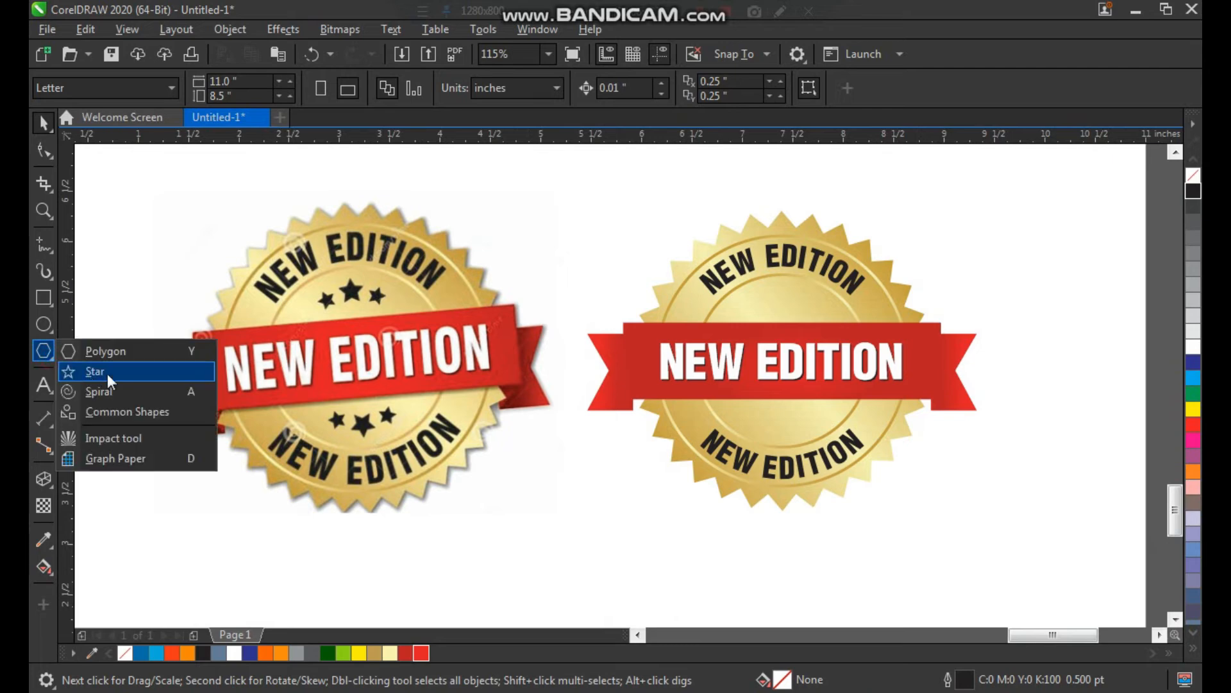
click(106, 373)
drag(830, 359, 830, 359)
drag(565, 306, 677, 413)
key(space)
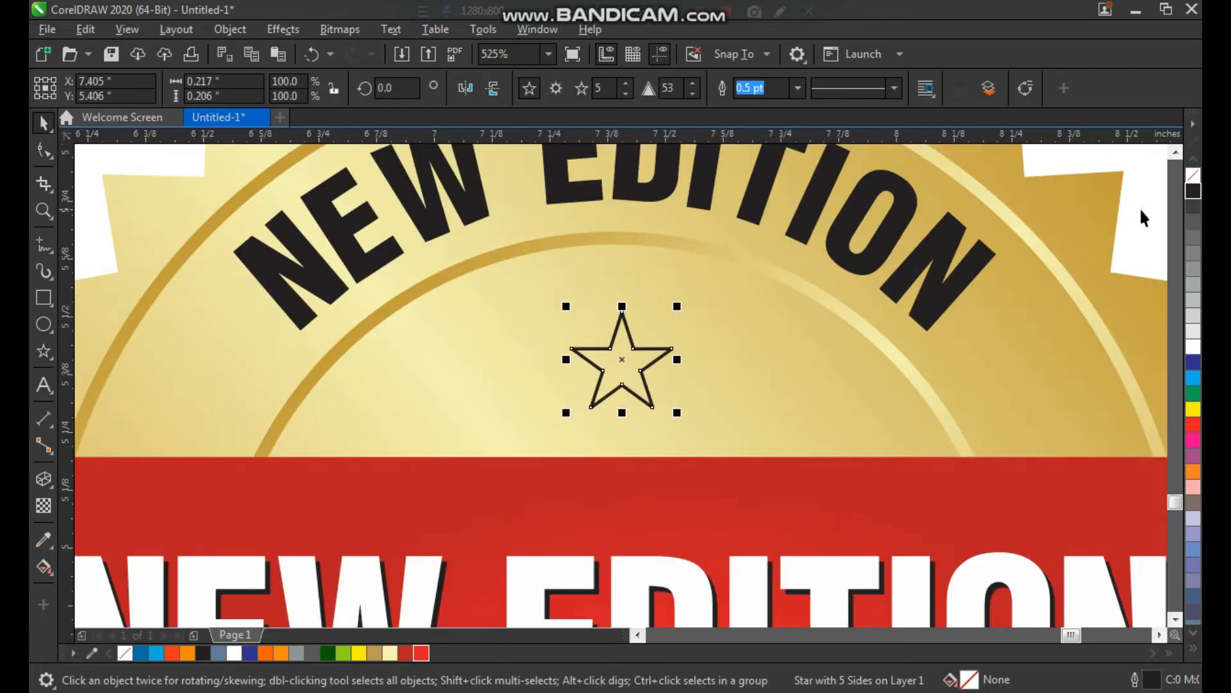
Fill the star with black, remove its outline and centre it horizontally on the seal.
click(1192, 191)
scroll(738, 317, down, 2)
key(Escape)
key(z)
drag(641, 274, 703, 412)
key(space)
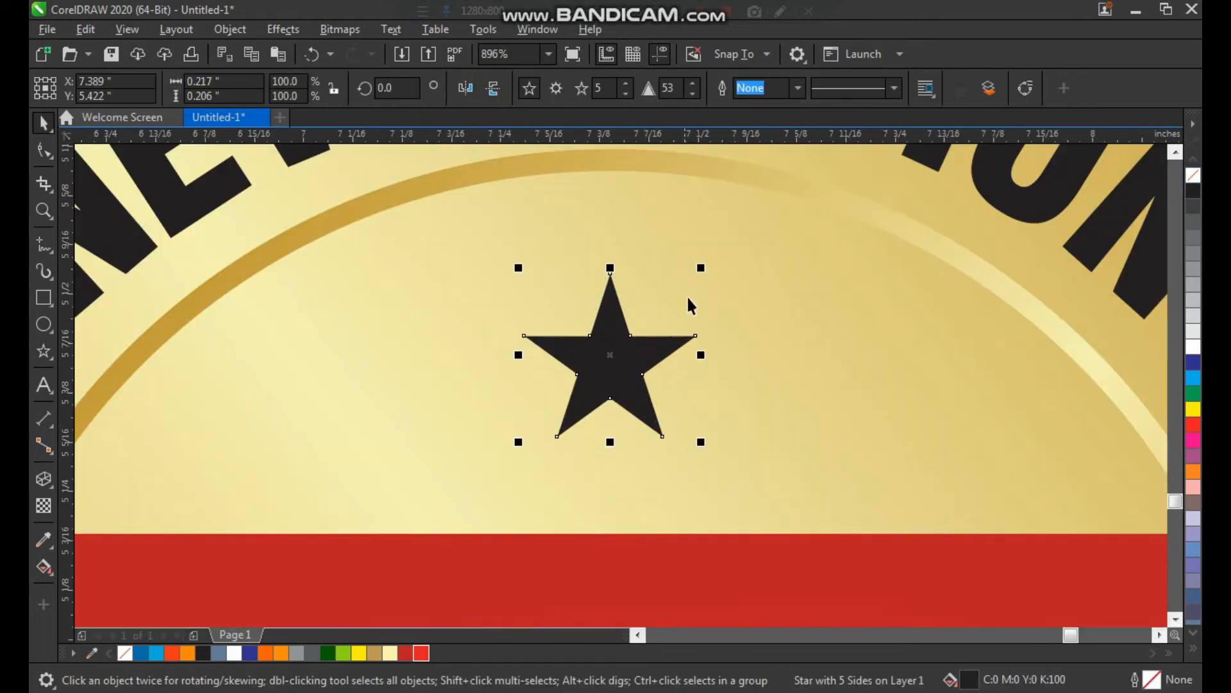
Enlarge the central star slightly and add a smaller copy about 0.159 inch wide on each side of it.
drag(701, 270, 716, 254)
drag(617, 355, 389, 352)
drag(482, 265, 457, 302)
drag(377, 358, 753, 372)
drag(829, 367, 828, 367)
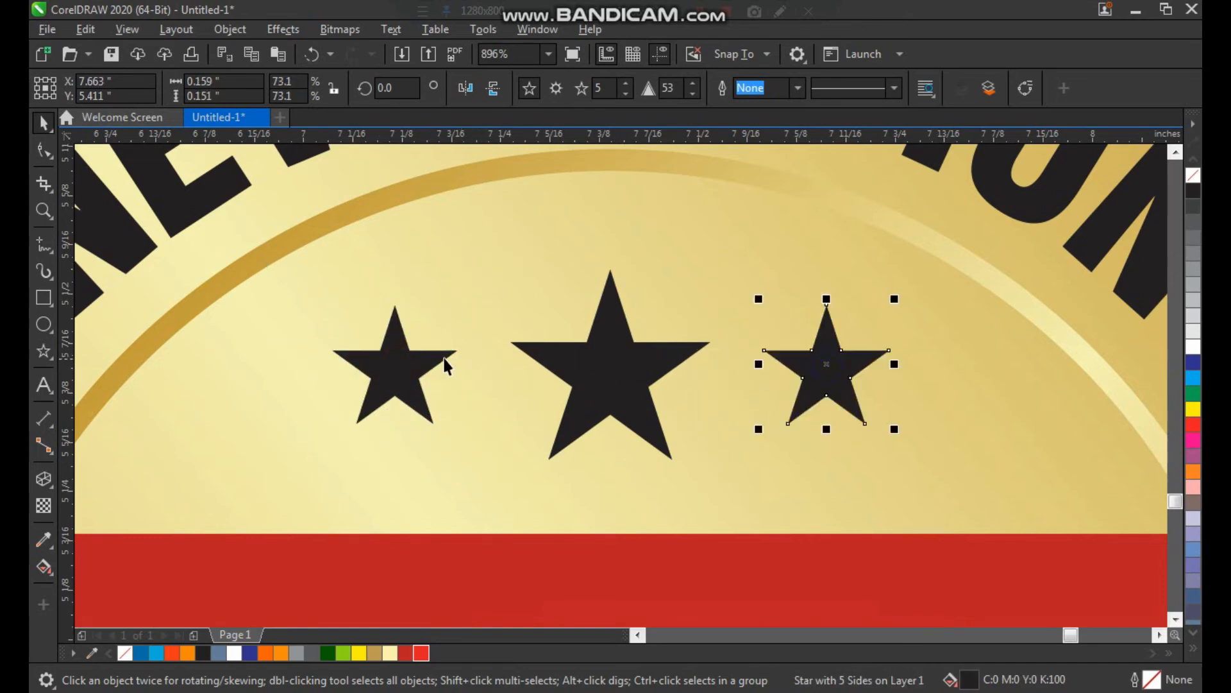
Group the two small stars, centre the pair on the large star and ungroup it.
shift+click(445, 358)
key(ctrl+g)
shift+click(595, 352)
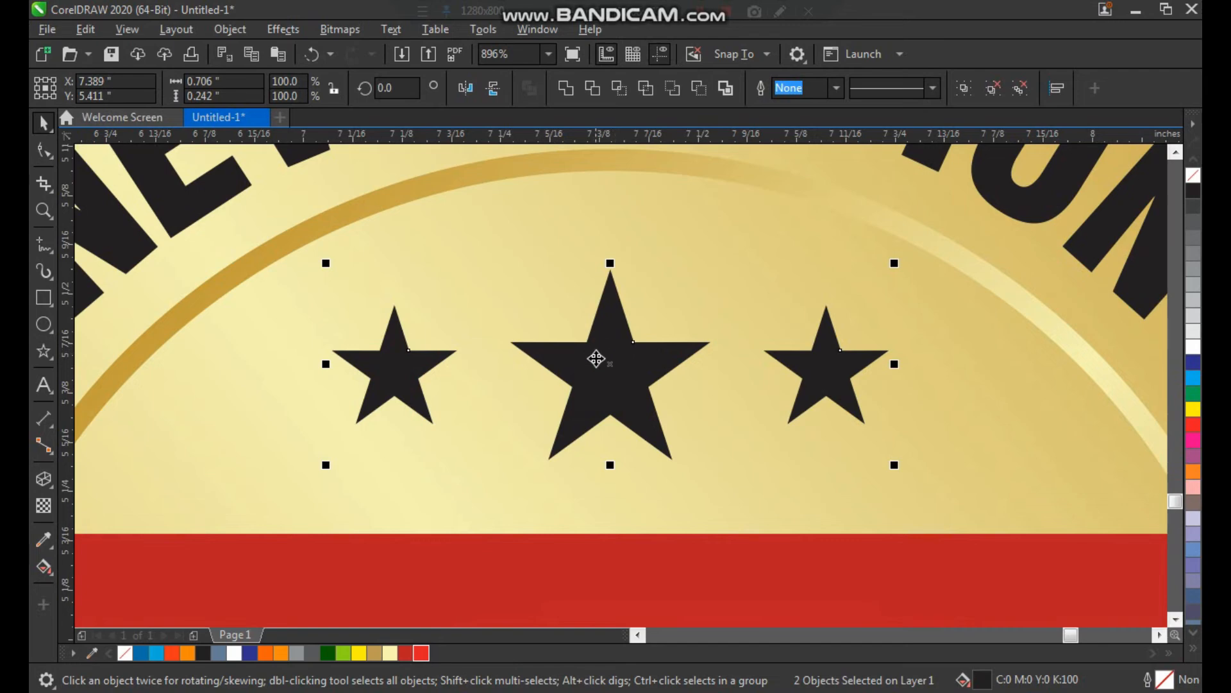
click(595, 359)
key(ctrl+u)
click(659, 287)
drag(628, 381, 610, 352)
key(ctrl+z)
Group the three stars and place a vertically mirrored copy of the group below the ribbon.
drag(928, 226, 331, 463)
key(ctrl+g)
scroll(601, 345, down, 3)
key(F2)
drag(501, 294, 729, 534)
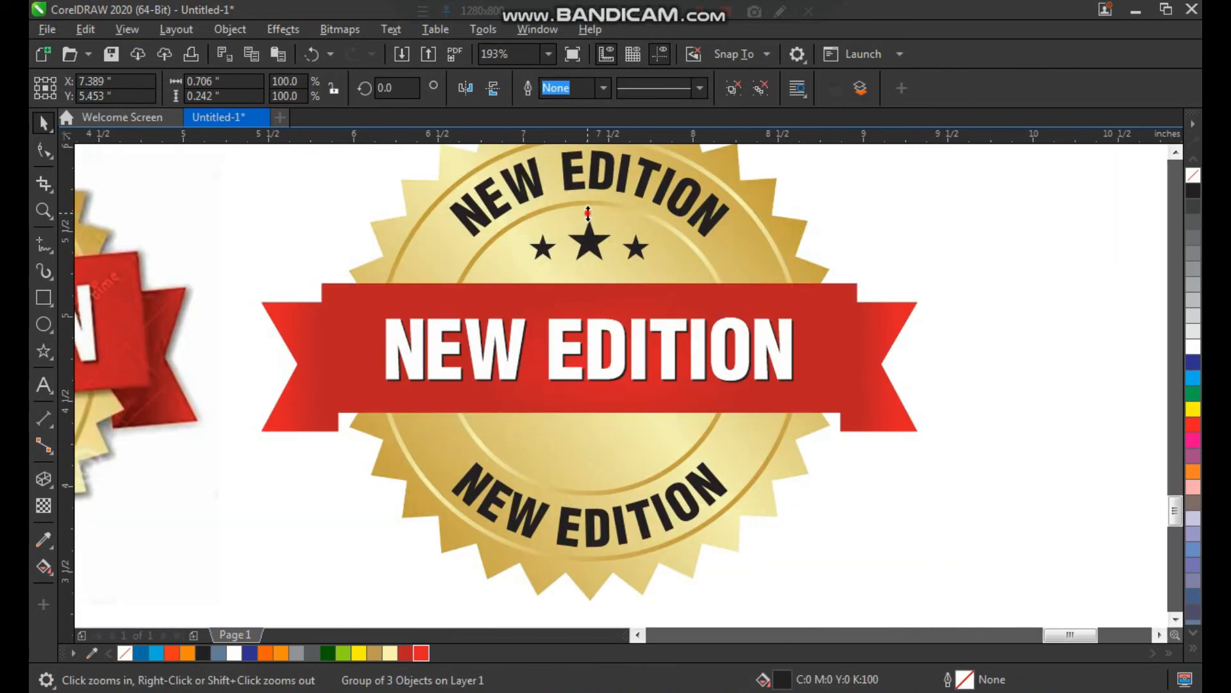
drag(589, 214, 588, 433)
Adjust the star groups' vertical positions to fit them between the ribbon and the inner ring.
shift+click(585, 241)
key(Down)
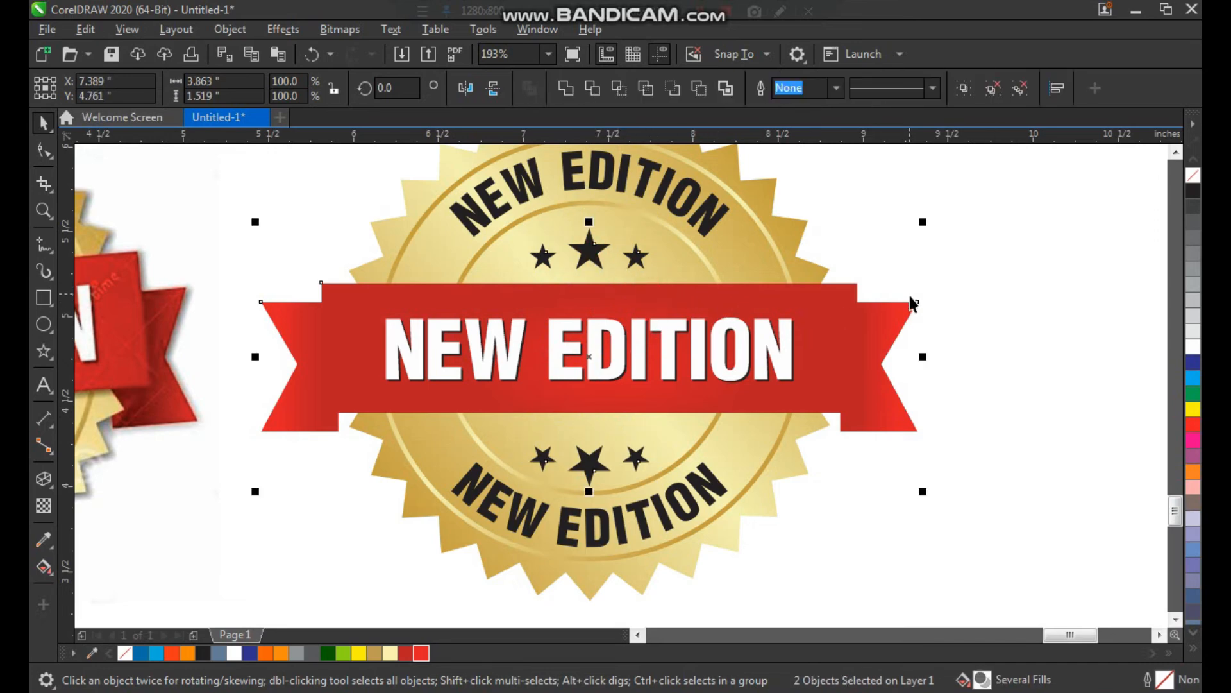
click(973, 296)
key(F2)
drag(516, 206, 690, 353)
drag(588, 305, 588, 280)
Group the red ribbon with its white NEW EDITION lettering and the lettering's dark shadow copy.
scroll(625, 283, down, 3)
click(790, 246)
key(F2)
drag(783, 187, 221, 507)
click(752, 347)
key(F2)
drag(563, 255, 984, 475)
drag(878, 252, 397, 363)
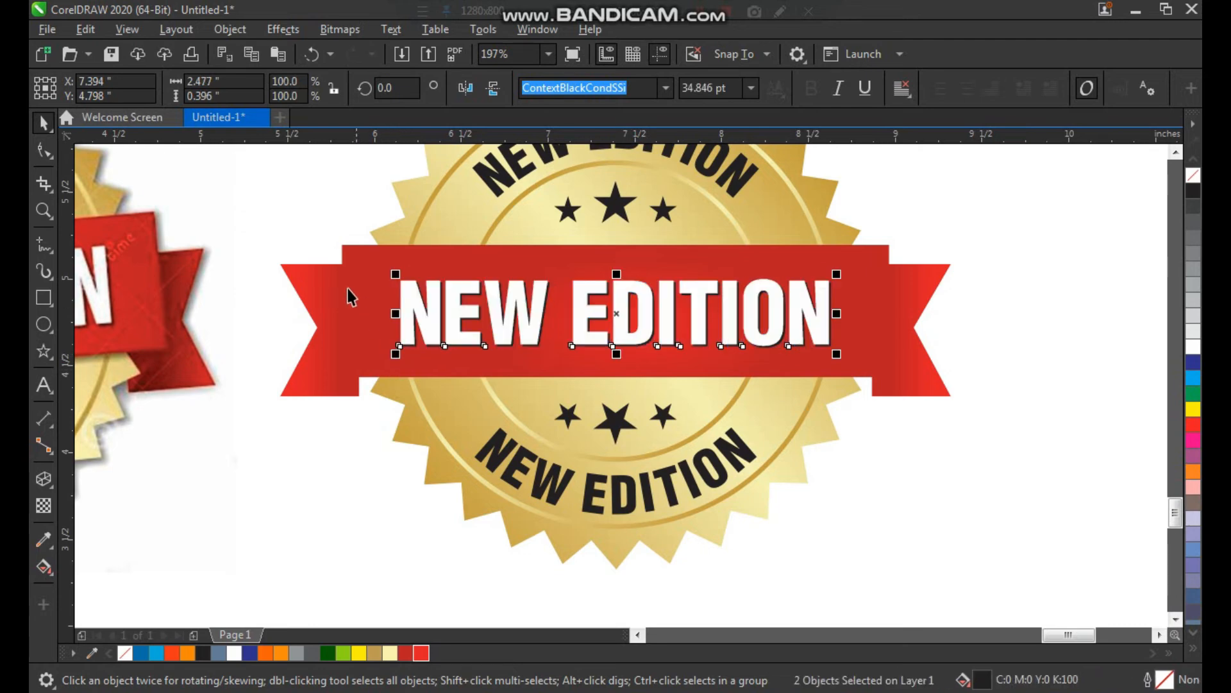
drag(272, 233, 971, 412)
key(Delete)
key(ctrl+z)
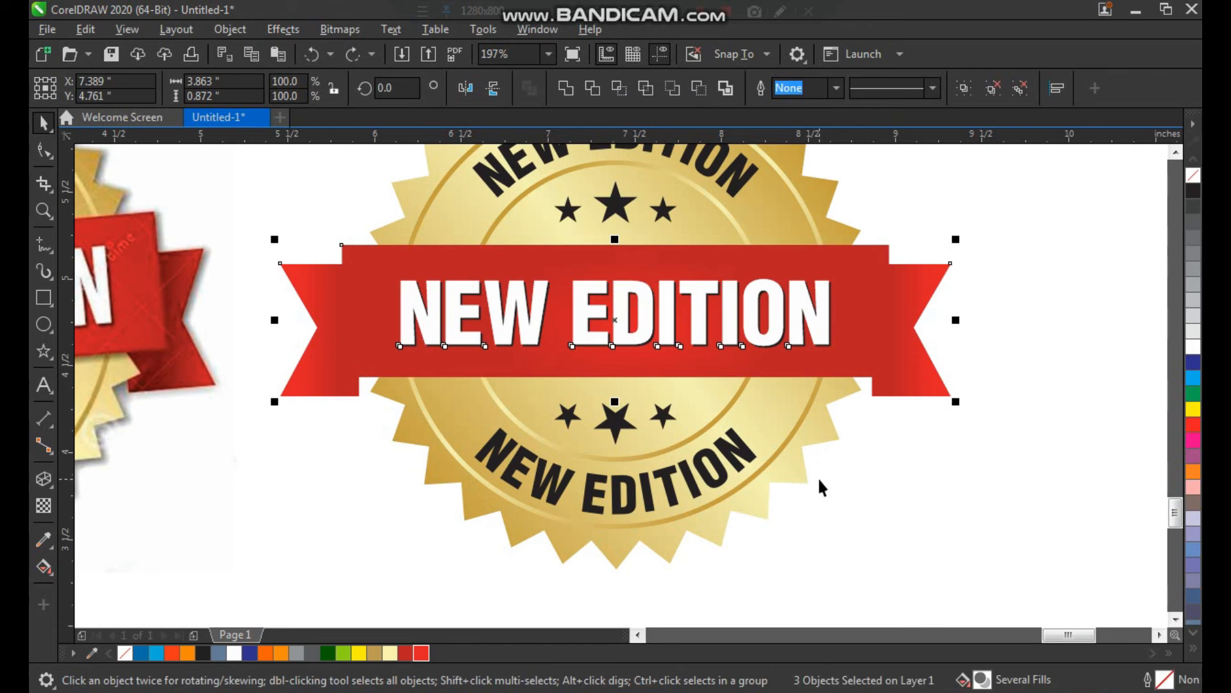
key(ctrl+g)
Rotate the ribbon group counterclockwise by about 6.655 degrees.
click(844, 341)
drag(956, 400, 960, 358)
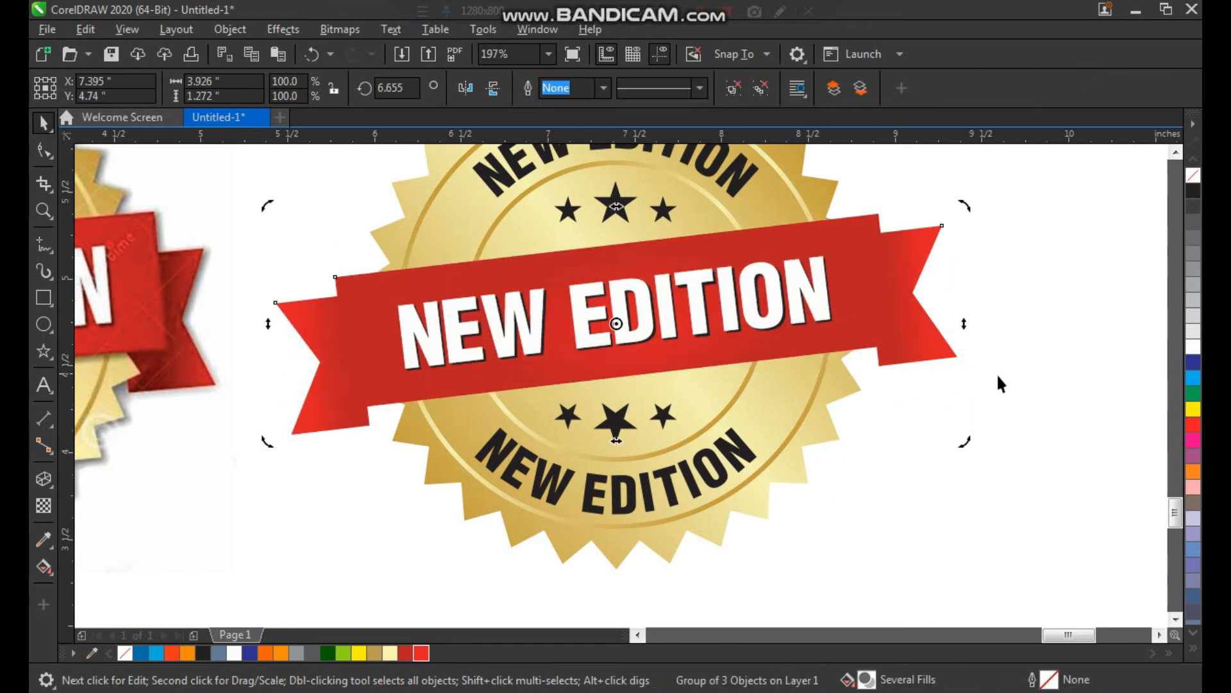
click(998, 379)
Group the gold seal, its curved texts and both star groups, leaving the ribbon out.
key(z)
right_click(650, 457)
drag(825, 214, 336, 549)
right_click(529, 320)
drag(341, 206, 776, 515)
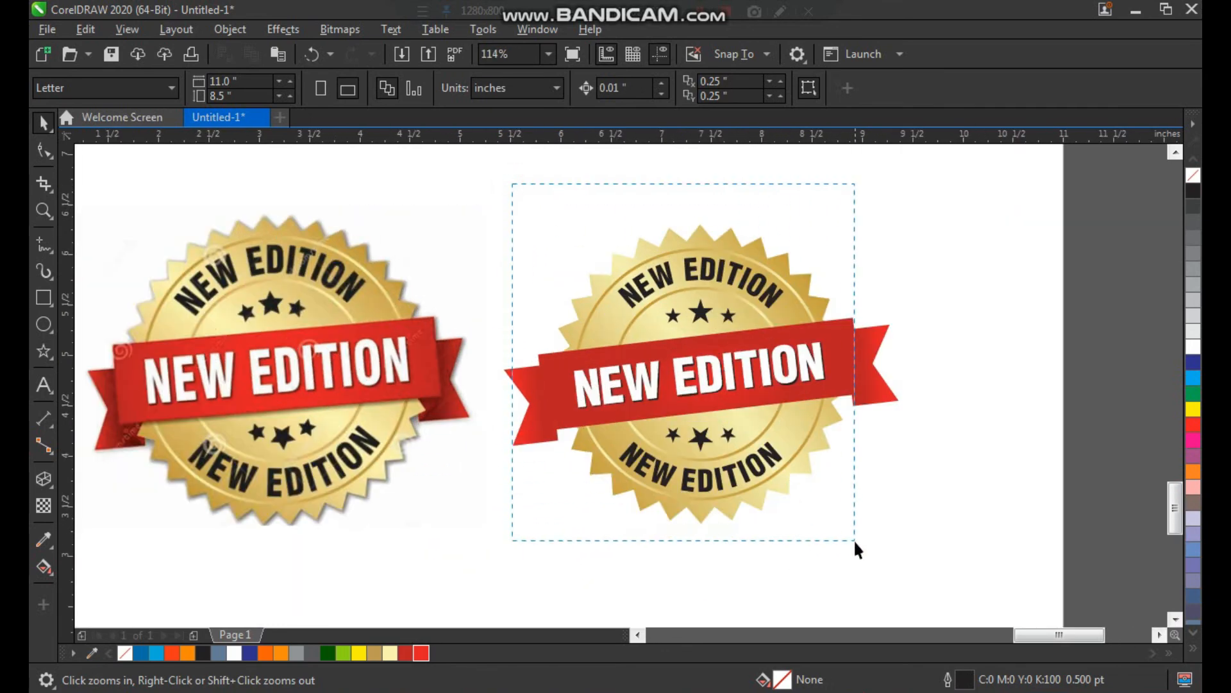
drag(855, 542, 857, 542)
key(Delete)
key(ctrl+z)
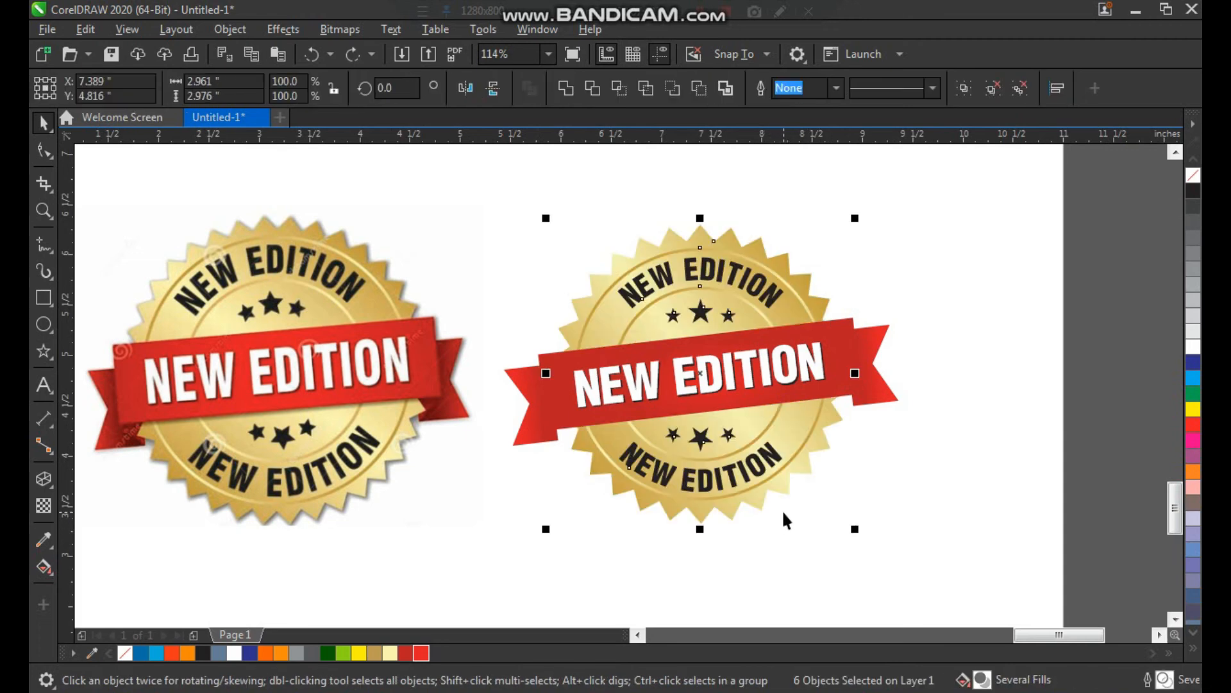
key(ctrl+g)
Send the grouped gold seal to the back, behind the ribbon.
drag(778, 402, 811, 396)
key(ctrl+z)
key(shift+Page_Down)
drag(755, 398, 780, 429)
key(ctrl+z)
drag(733, 314, 756, 302)
key(ctrl+z)
Add a flat drop shadow with 50 opacity and a feathering of 5 to the gold seal group.
key(F2)
drag(523, 207, 904, 522)
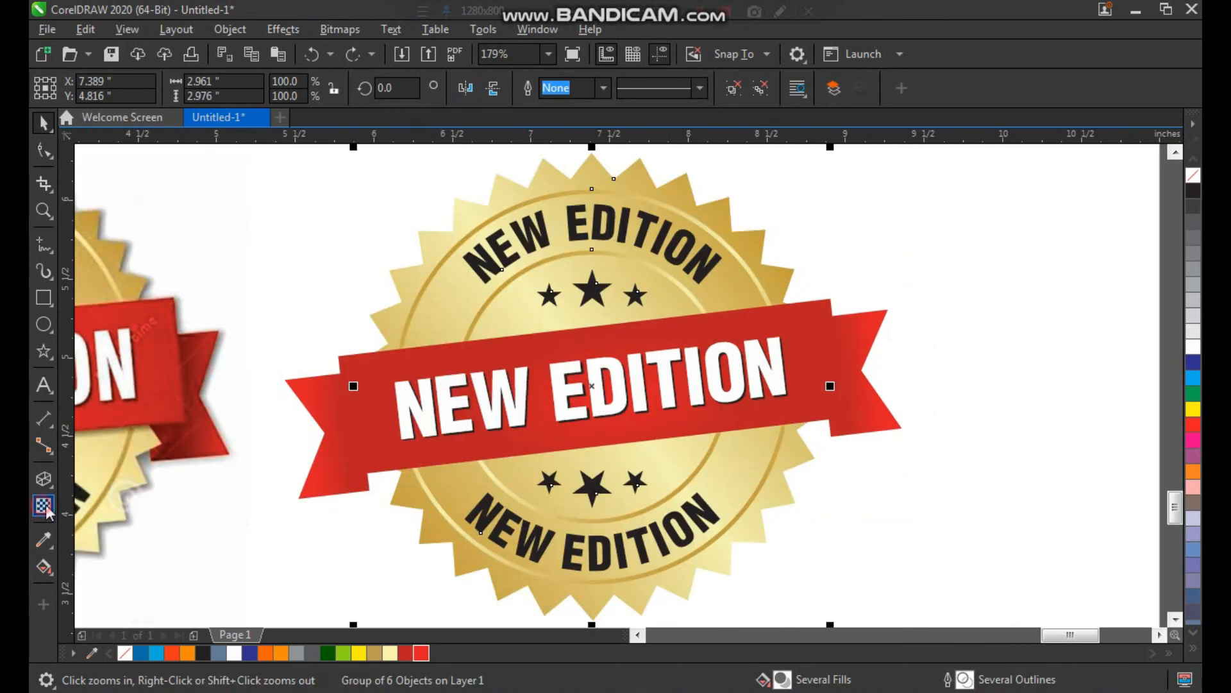
click(47, 481)
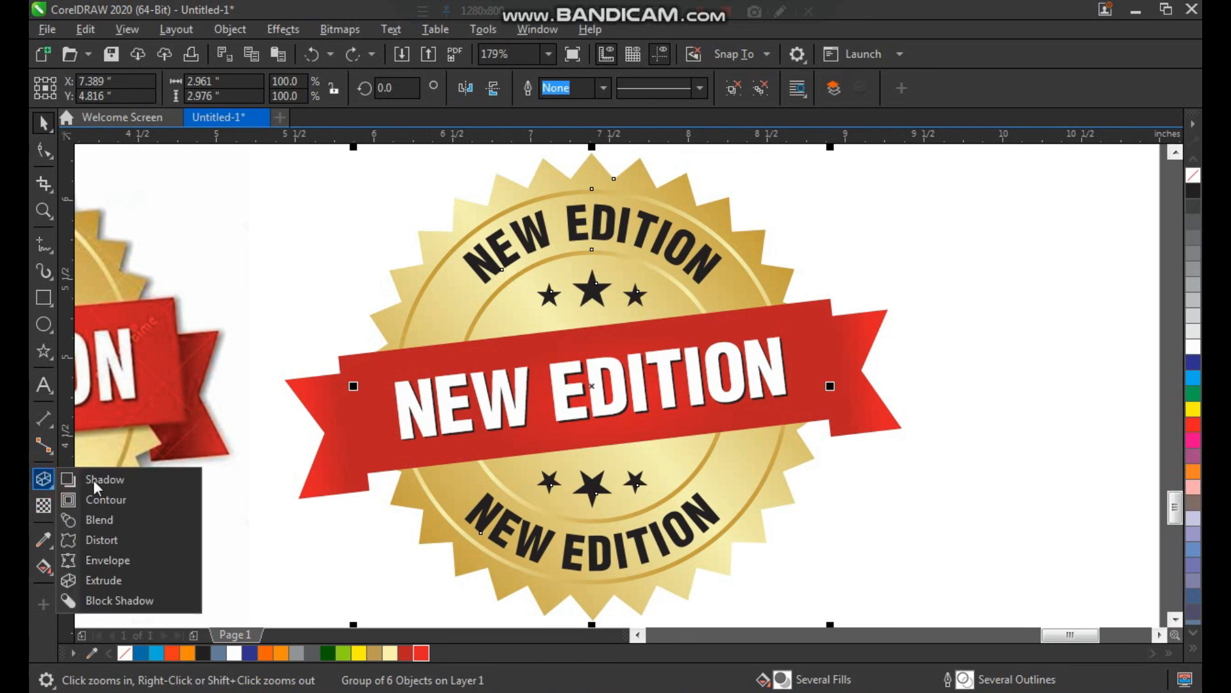
click(122, 479)
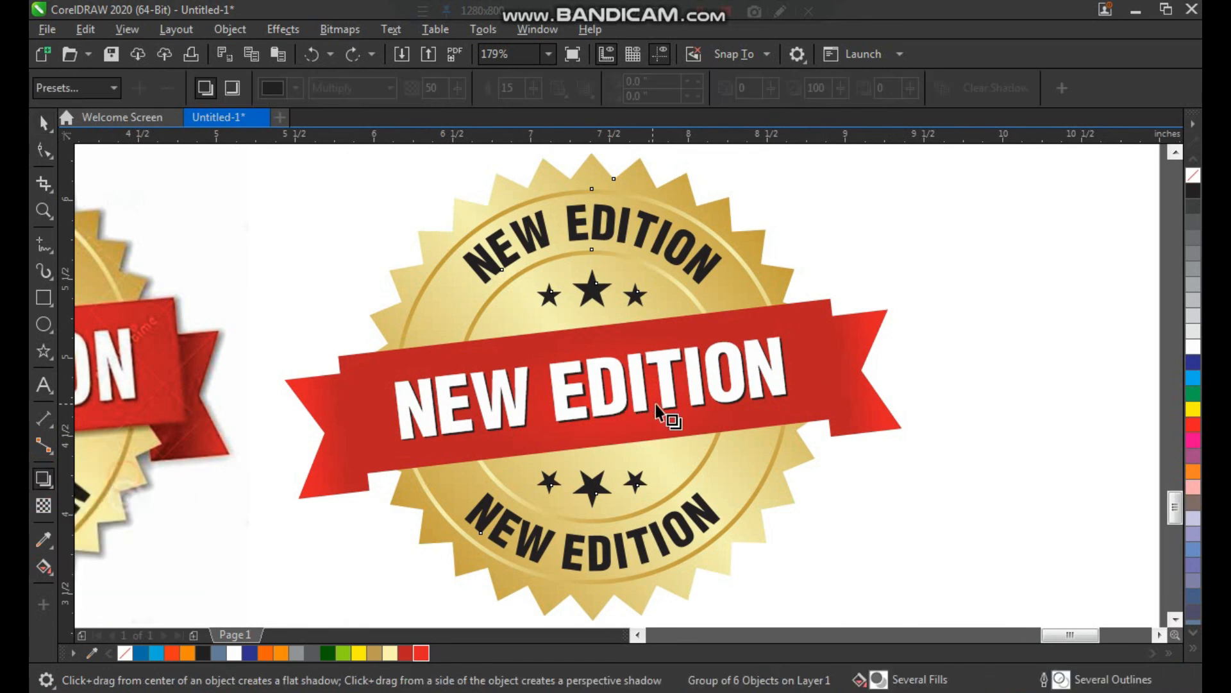
click(603, 392)
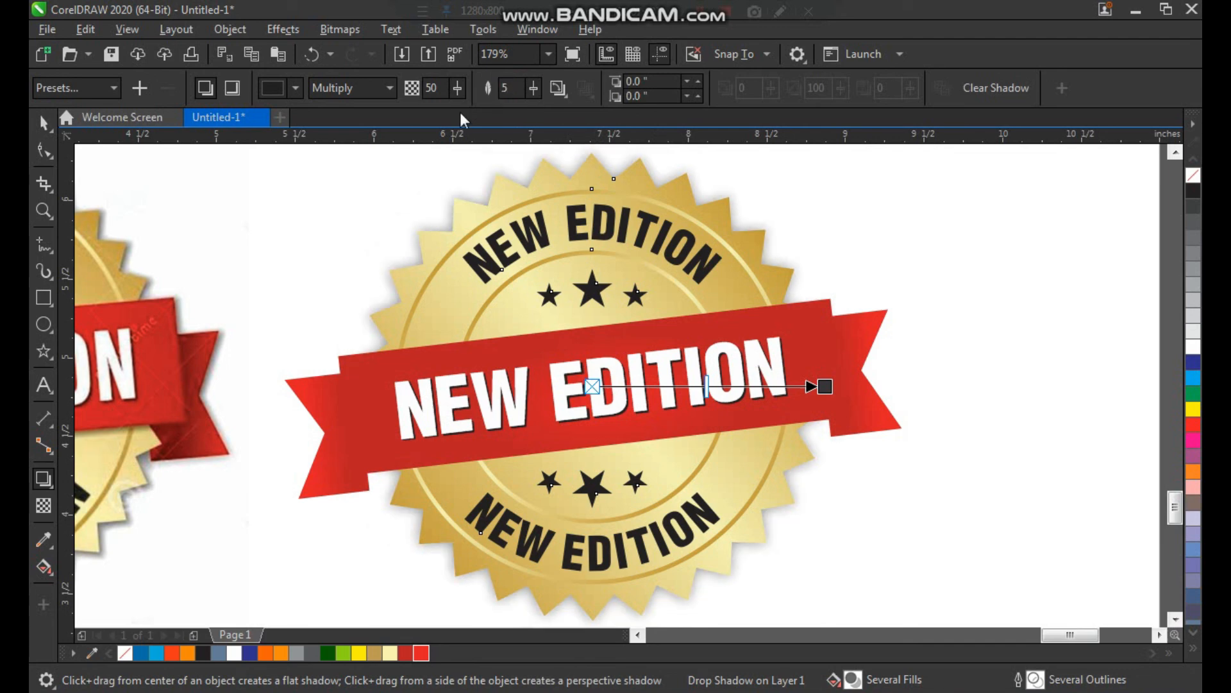
key(space)
scroll(535, 314, down, 2)
drag(566, 273, 547, 260)
key(ctrl+z)
Add a flat drop shadow with 50 opacity and a feathering of 5 to the ribbon group.
click(737, 268)
click(695, 344)
key(F2)
drag(801, 245, 390, 479)
click(43, 480)
drag(587, 382, 599, 385)
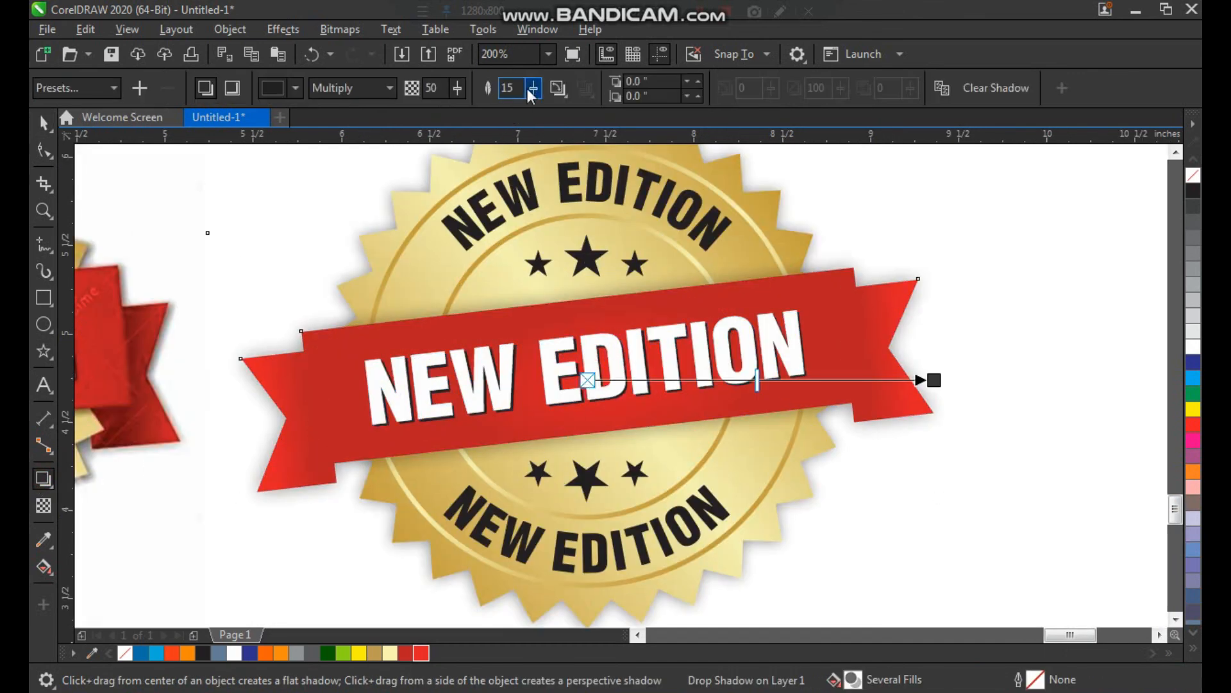
key(Return)
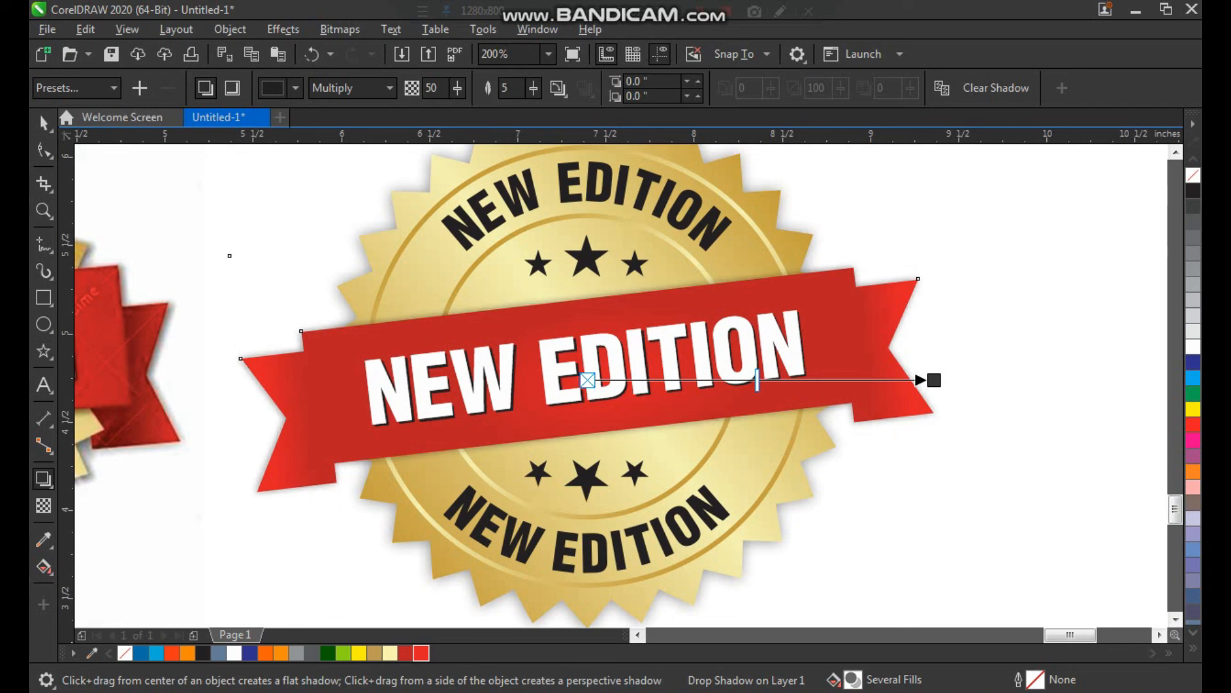
click(44, 122)
Examine the finished seal badge side by side with the reference image.
scroll(396, 461, down, 1)
click(728, 321)
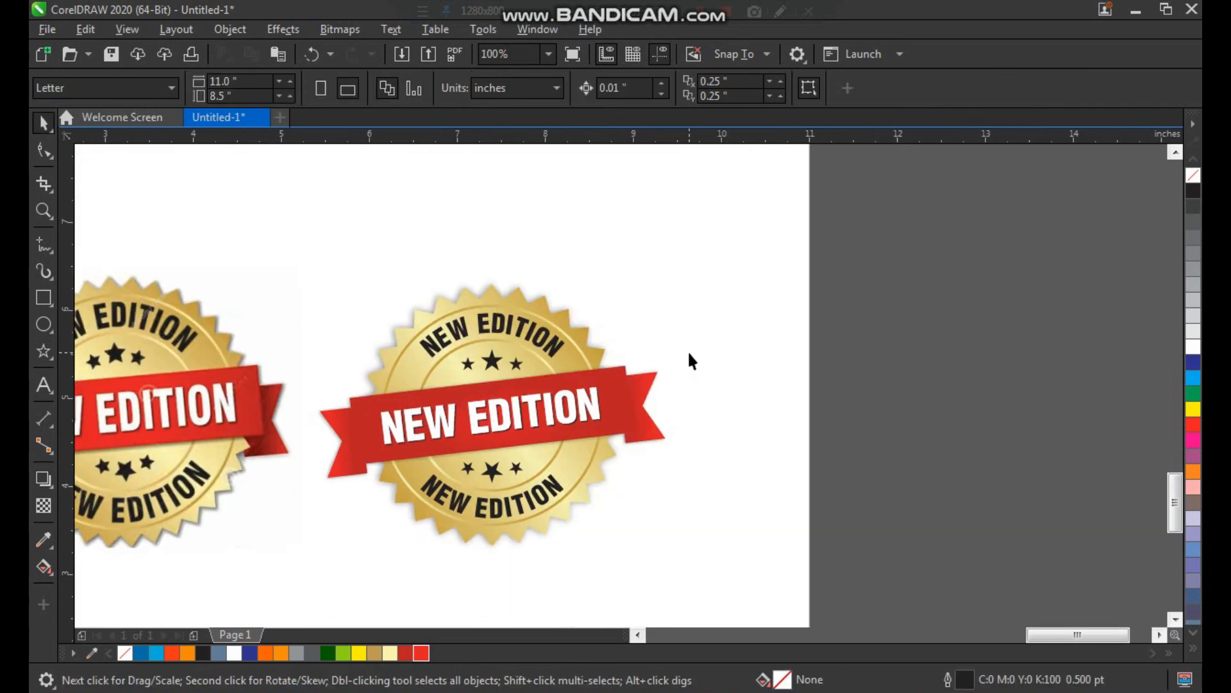
scroll(687, 353, down, 1)
key(z)
drag(744, 267, 321, 530)
key(space)
click(516, 476)
click(569, 511)
key(z)
drag(225, 198, 816, 510)
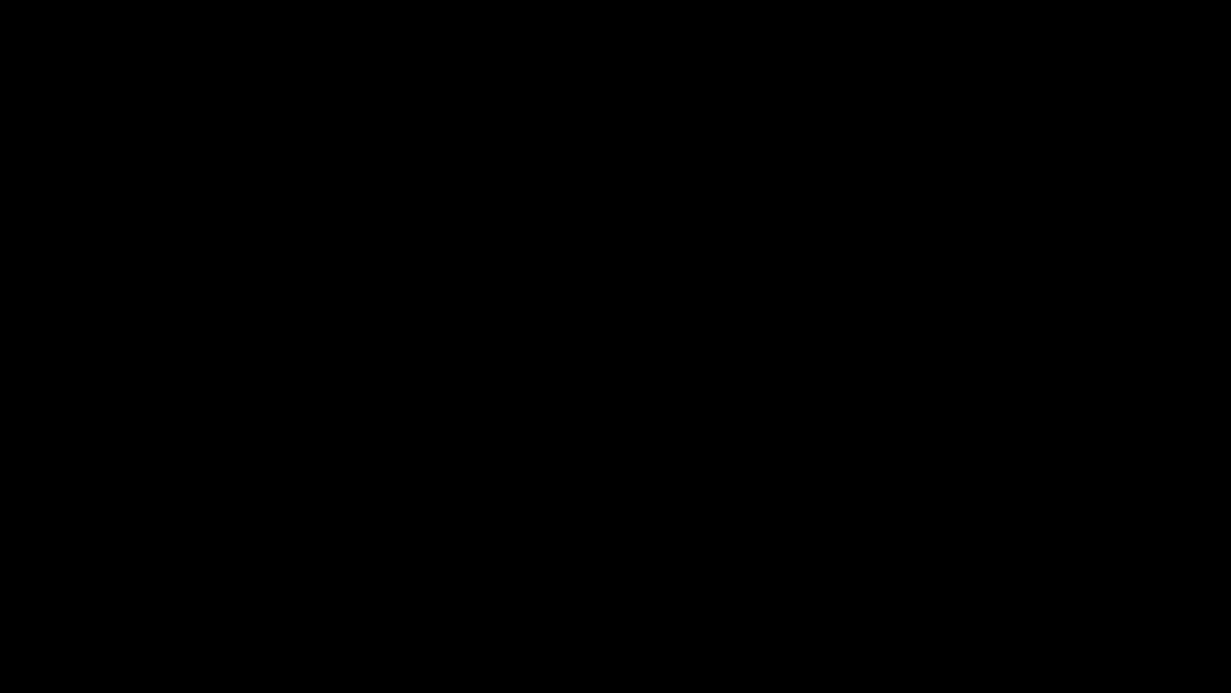